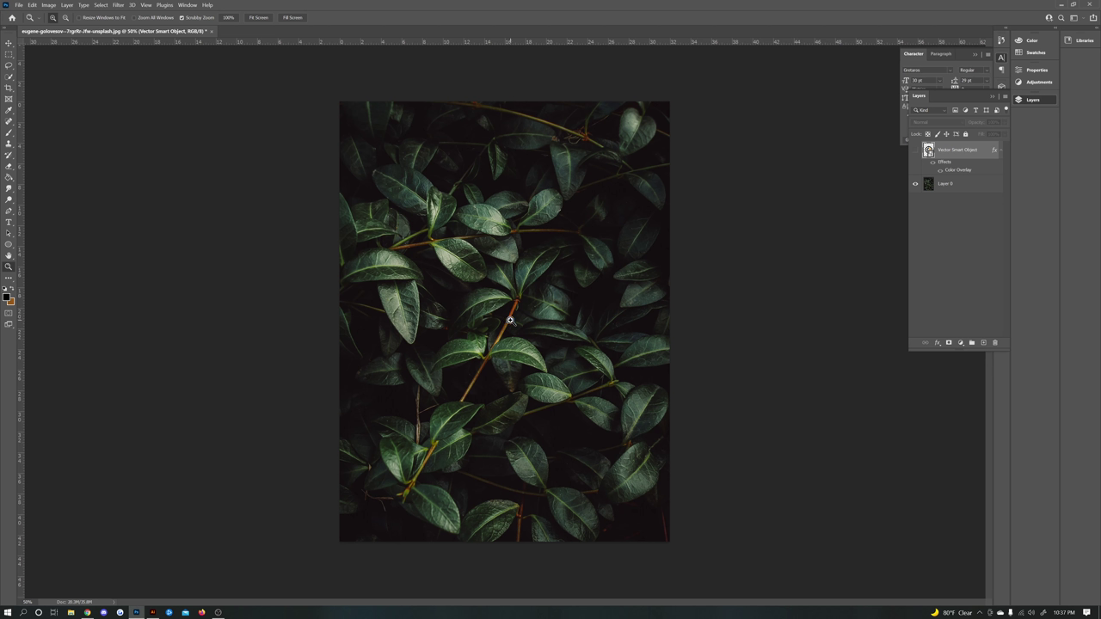
{"action": "left_click", "coordinate": [87, 613]}
{"action": "scroll", "coordinate": [227, 374], "scroll_direction": "up", "scroll_amount": 2}
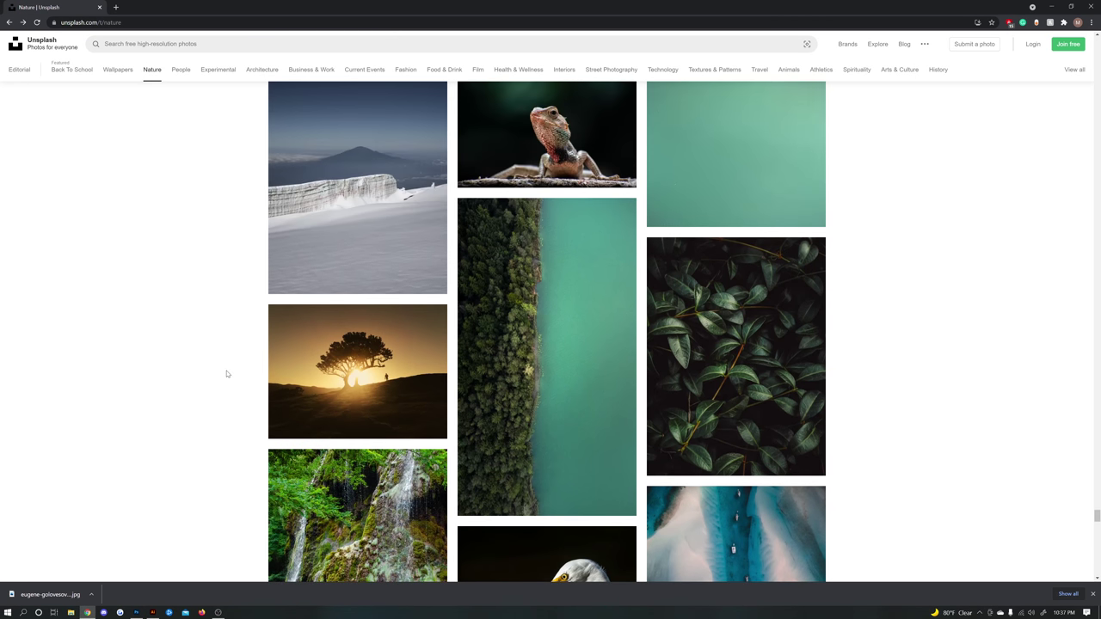
{"action": "scroll", "coordinate": [227, 373], "scroll_direction": "up", "scroll_amount": 3}
{"action": "scroll", "coordinate": [233, 379], "scroll_direction": "down", "scroll_amount": 3}
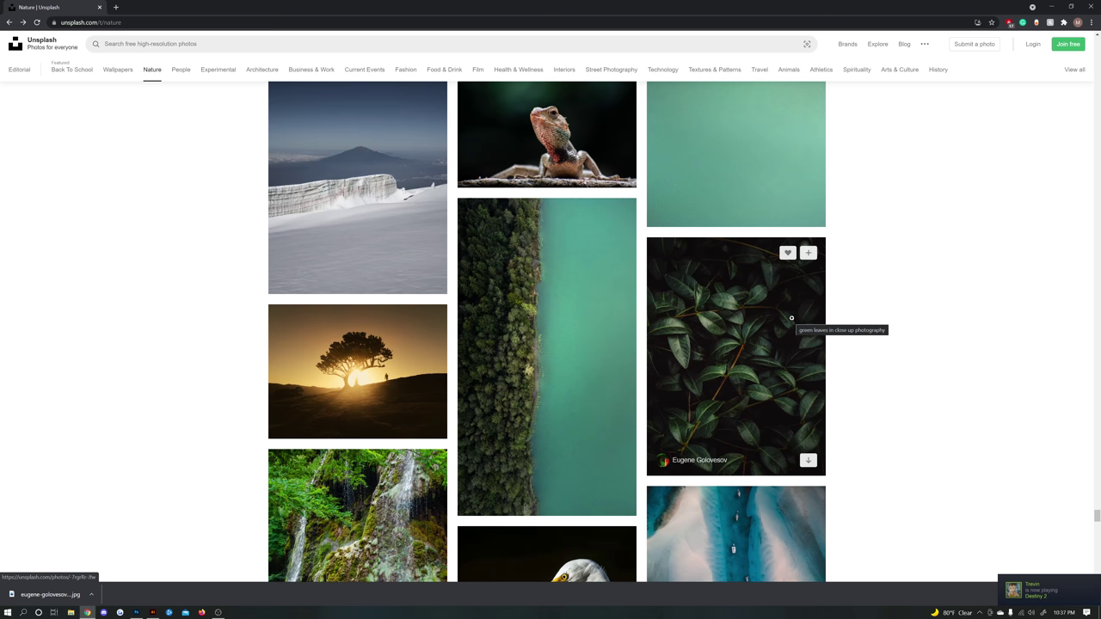
{"action": "scroll", "coordinate": [792, 319], "scroll_direction": "down", "scroll_amount": 8}
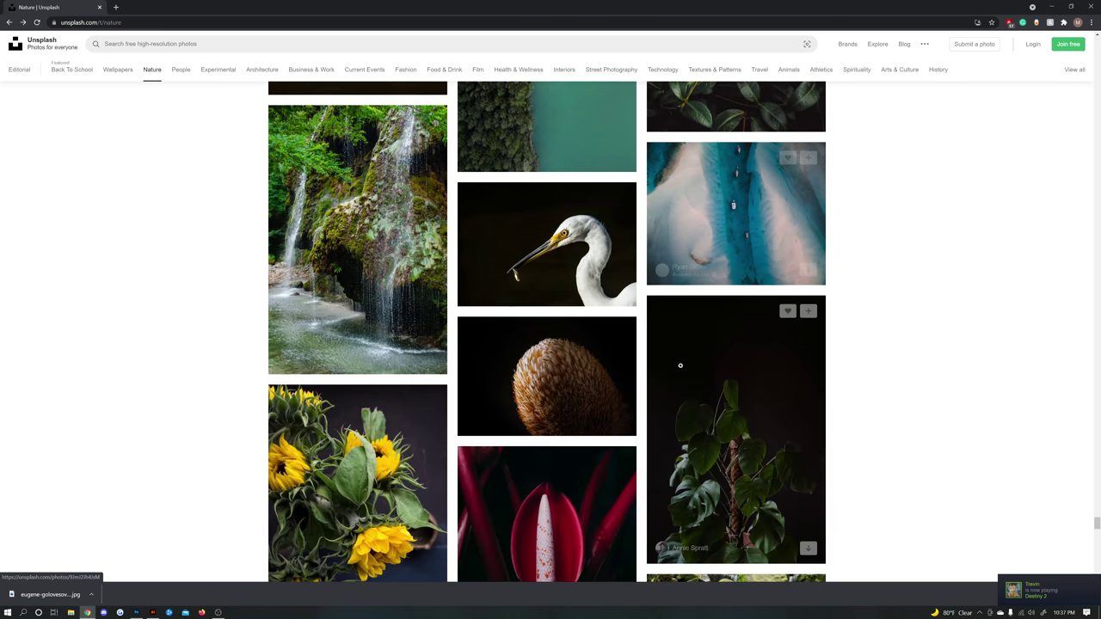
{"action": "scroll", "coordinate": [566, 383], "scroll_direction": "down", "scroll_amount": 7}
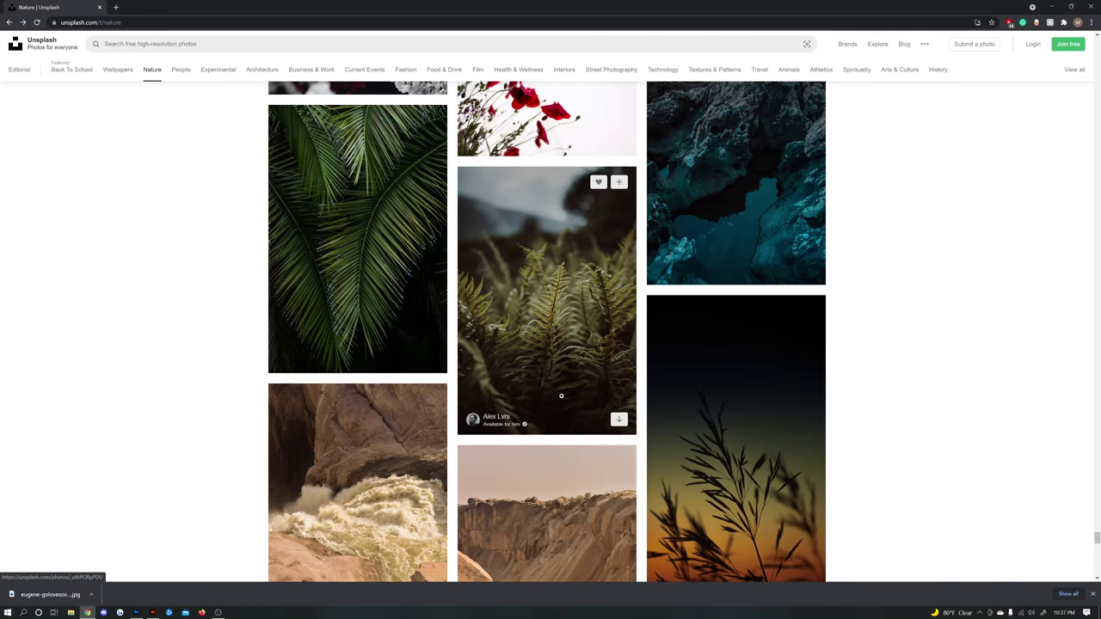
{"action": "scroll", "coordinate": [550, 386], "scroll_direction": "down", "scroll_amount": 8}
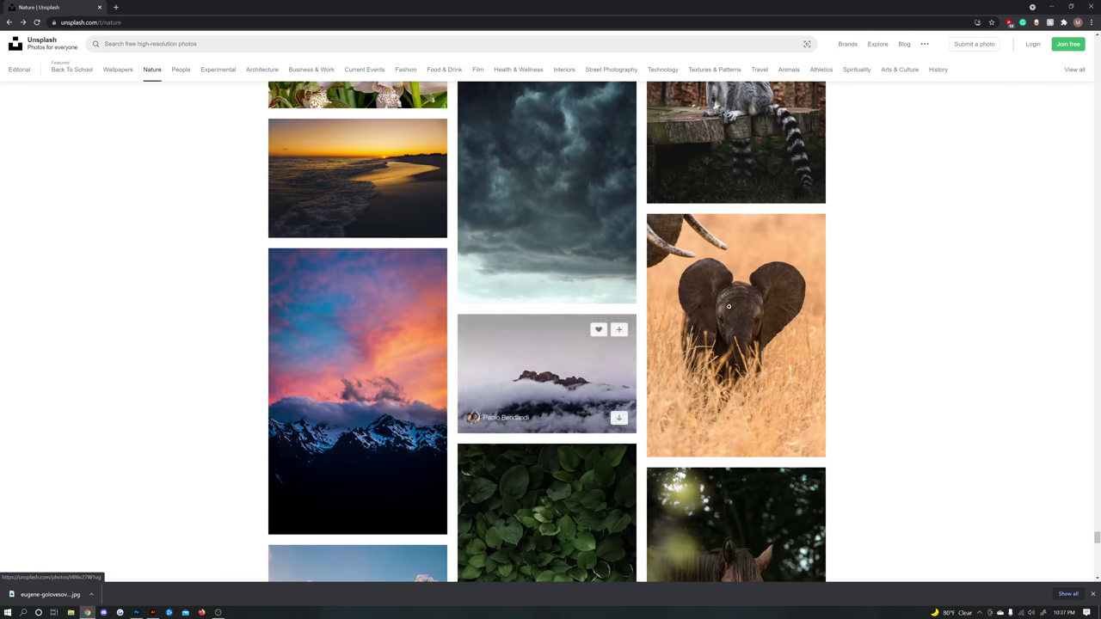
{"action": "scroll", "coordinate": [987, 97], "scroll_direction": "up", "scroll_amount": 3}
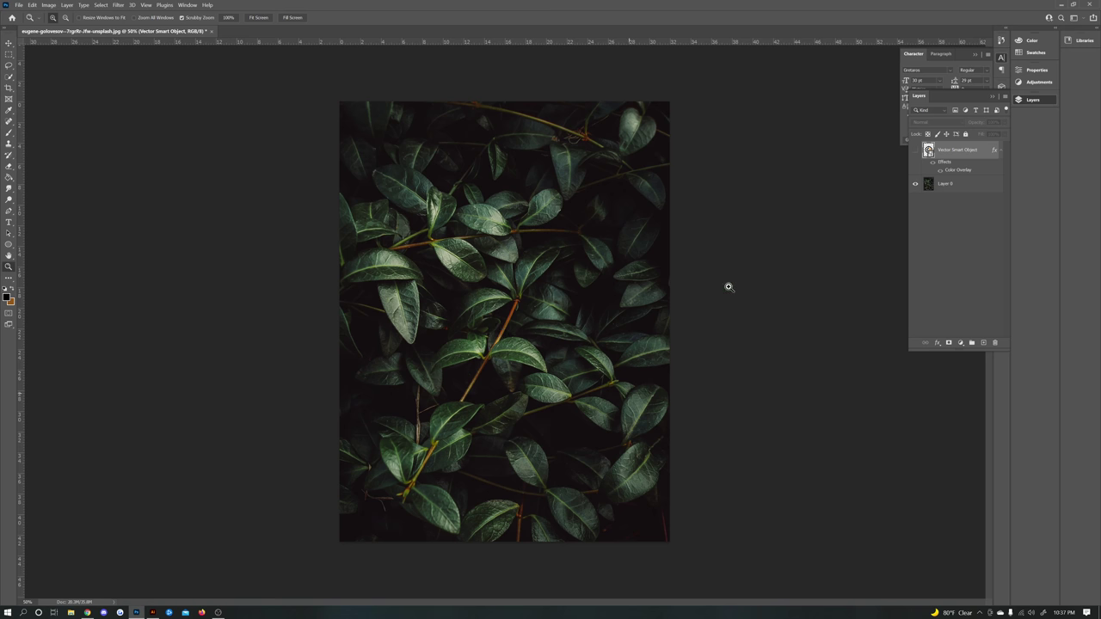
Step: Make the white circular logo (Vector Smart Object) layer visible over the leaves photo
{"action": "left_click", "coordinate": [915, 151]}
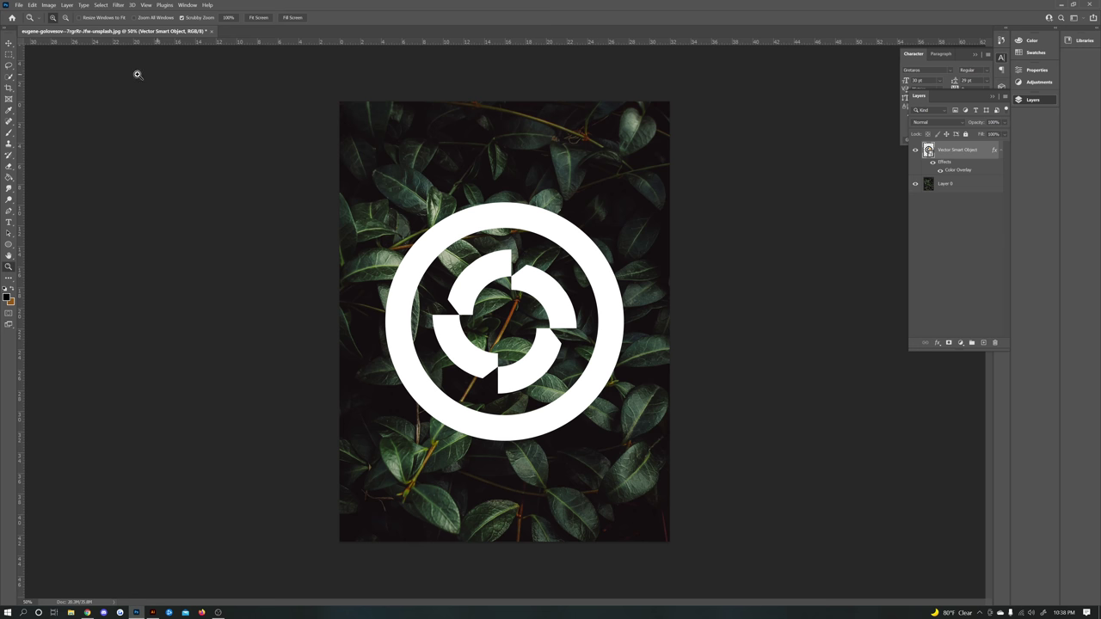
{"action": "left_click", "coordinate": [33, 5]}
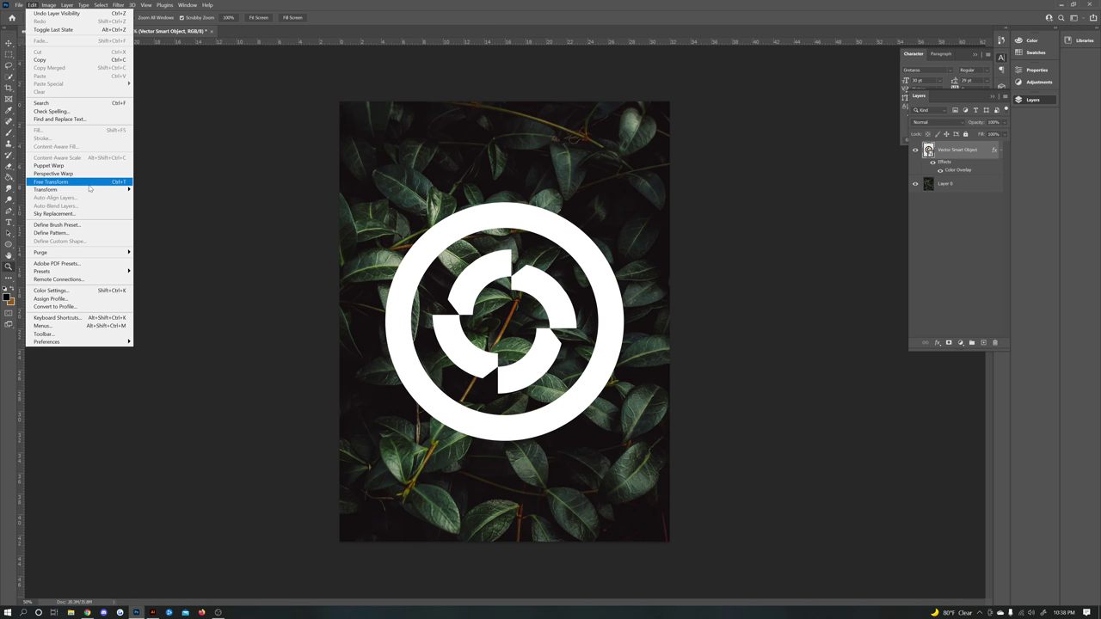
{"action": "left_click", "coordinate": [594, 303]}
{"action": "left_click", "coordinate": [48, 5]}
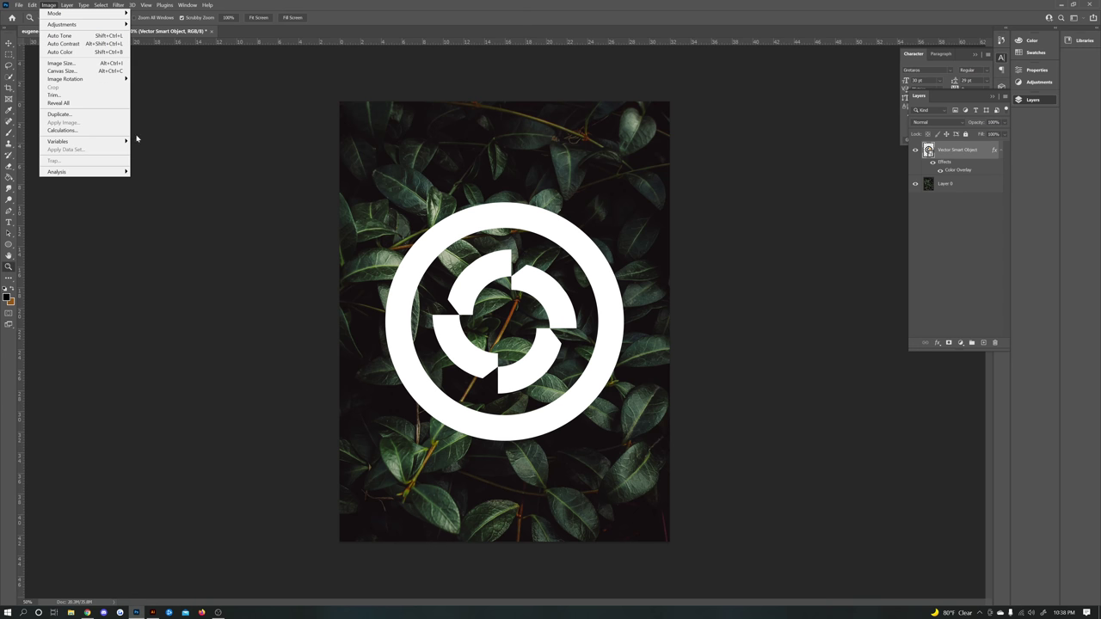
Step: Start Edit > Free Transform on the logo to get its bounding box
{"action": "right_click", "coordinate": [954, 158]}
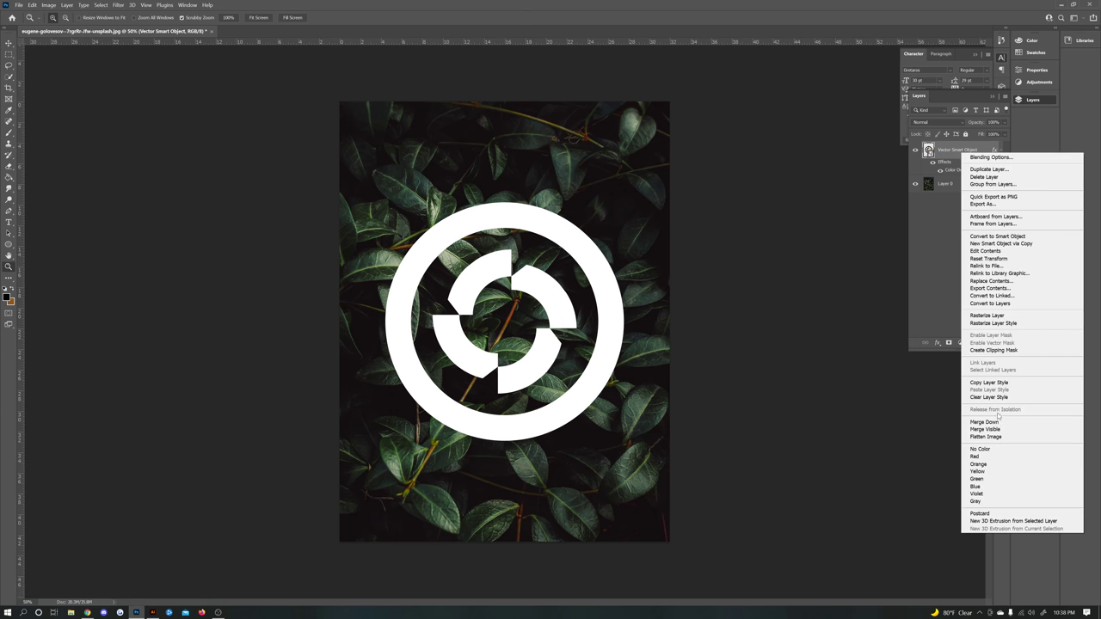
{"action": "left_click", "coordinate": [655, 308]}
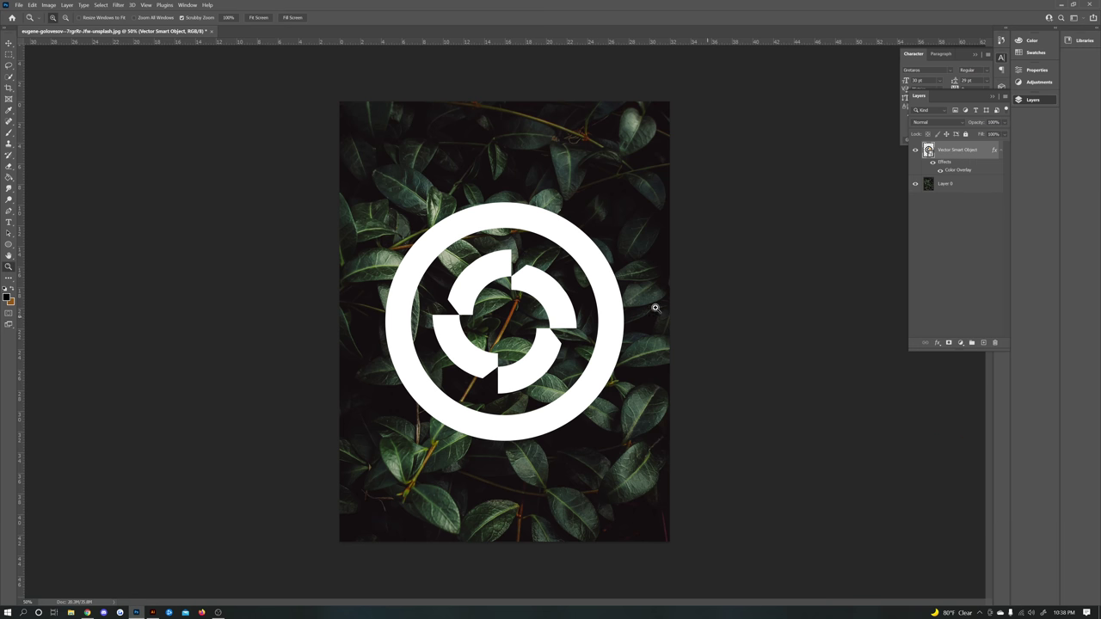
{"action": "left_click", "coordinate": [31, 5]}
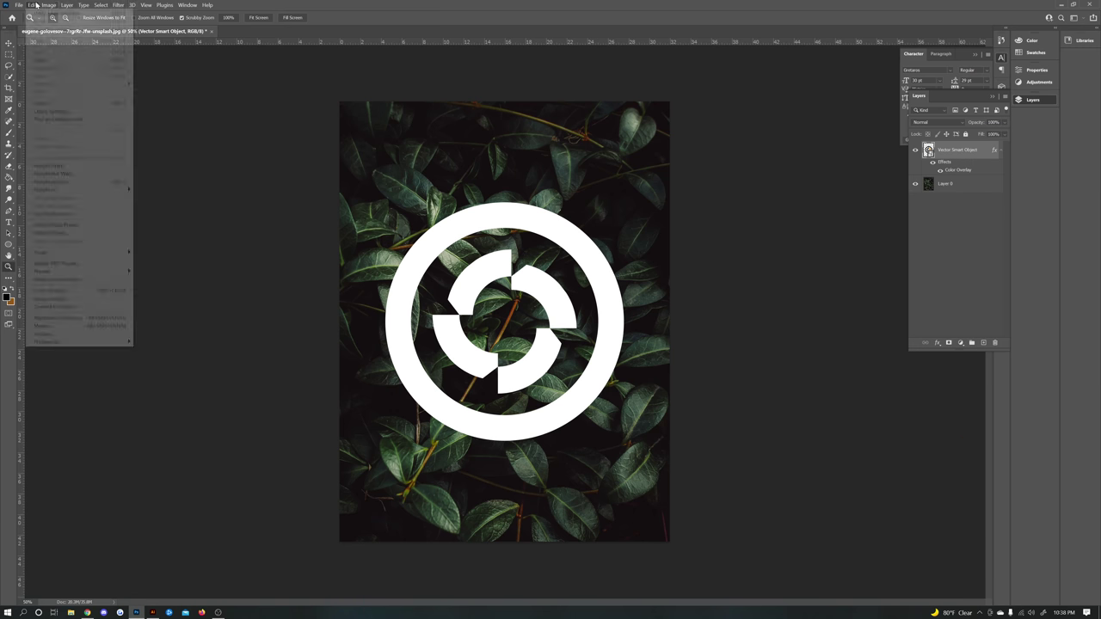
{"action": "left_click", "coordinate": [84, 184]}
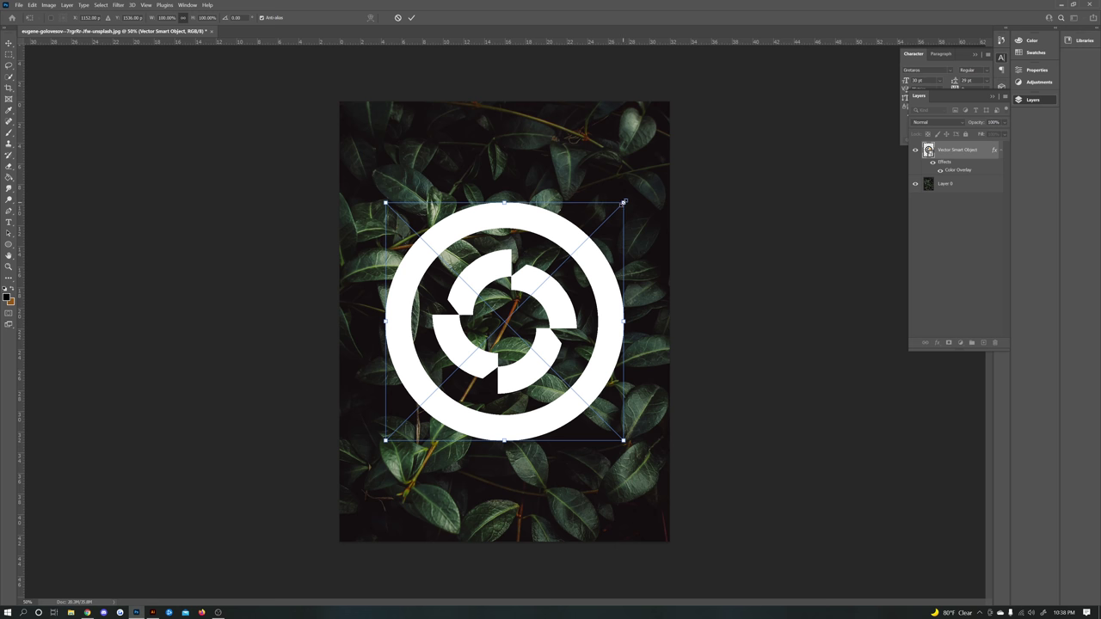
Step: Scale the logo down to about 58% around its centre and commit the transform
{"action": "left_click_drag", "start_coordinate": [623, 203], "coordinate": [558, 237]}
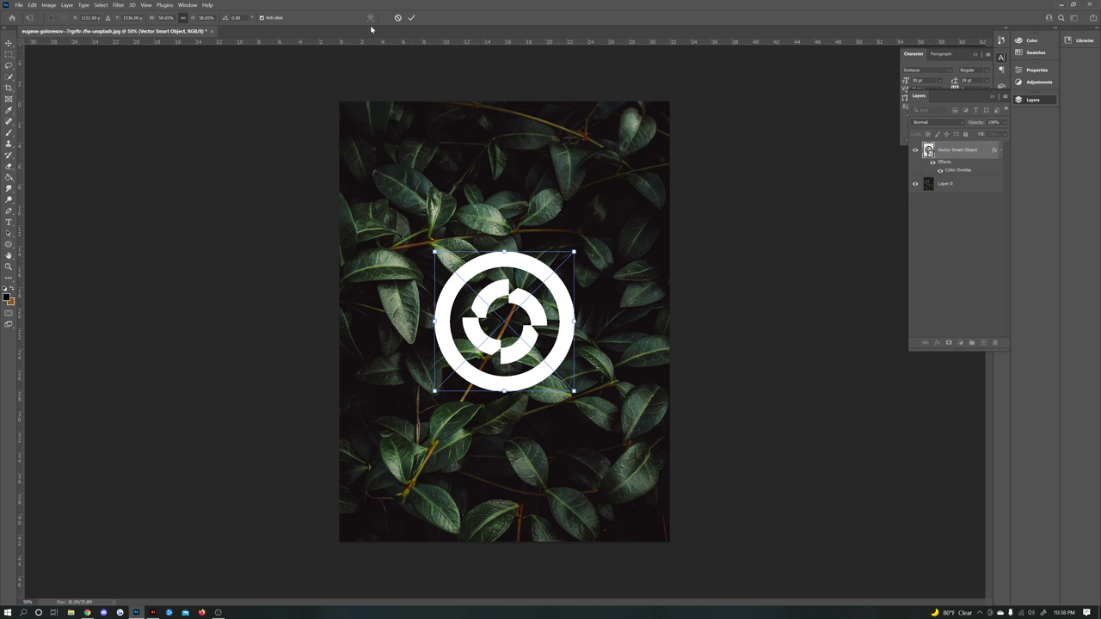
{"action": "left_click", "coordinate": [412, 21]}
{"action": "key", "text": "z"}
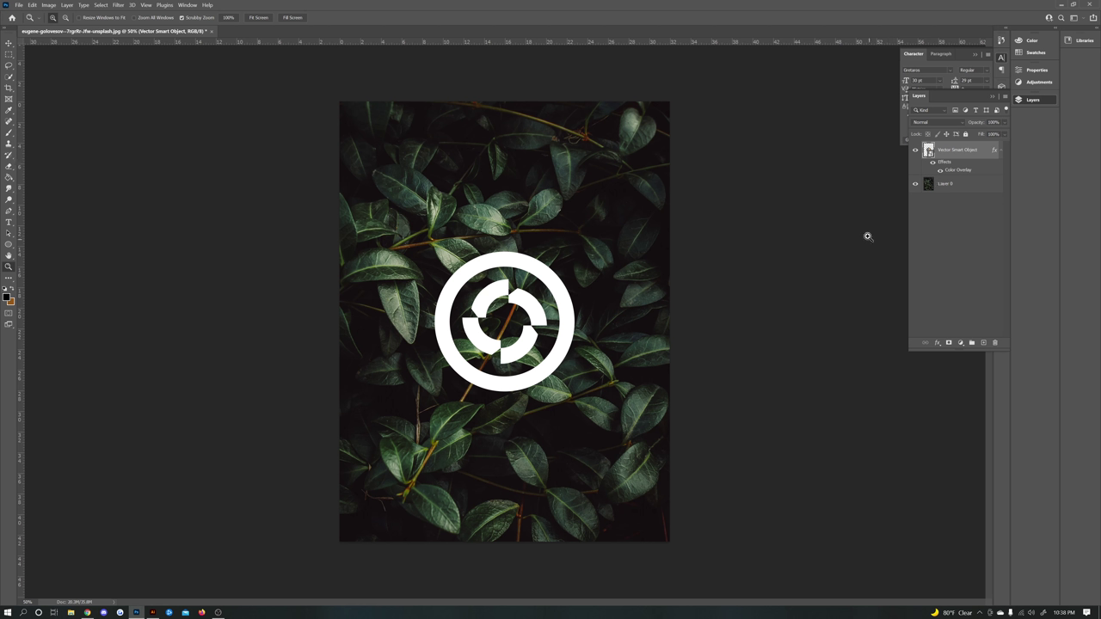
Step: Duplicate Layer 0 above the logo layer and lower the copy's opacity to about 60%
{"action": "left_click", "coordinate": [968, 188]}
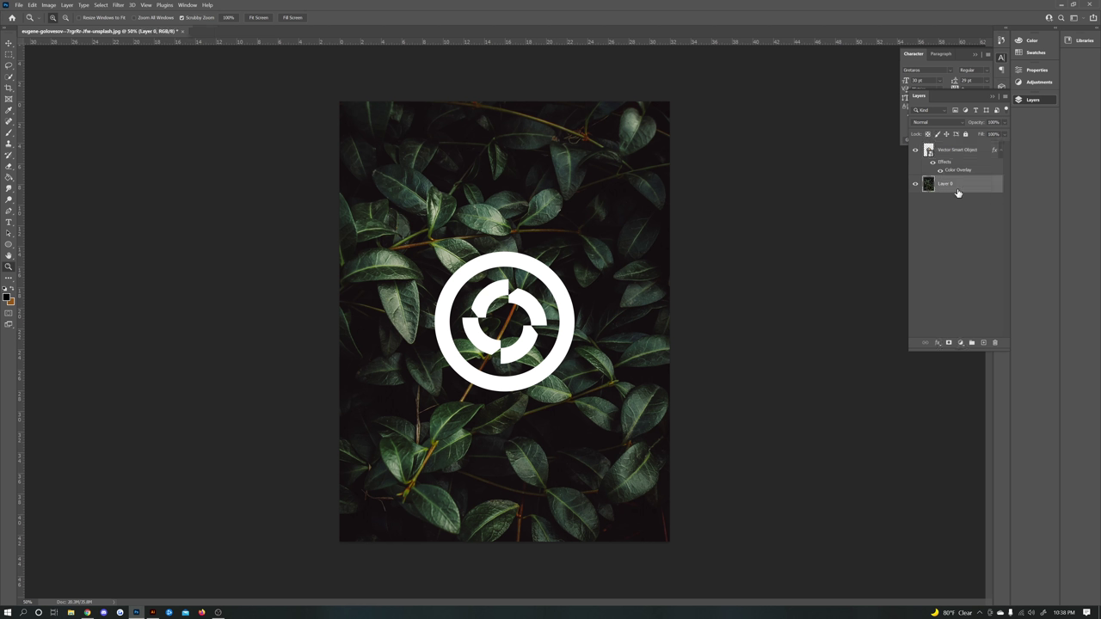
{"action": "left_click_drag", "start_coordinate": [967, 189], "coordinate": [961, 145]}
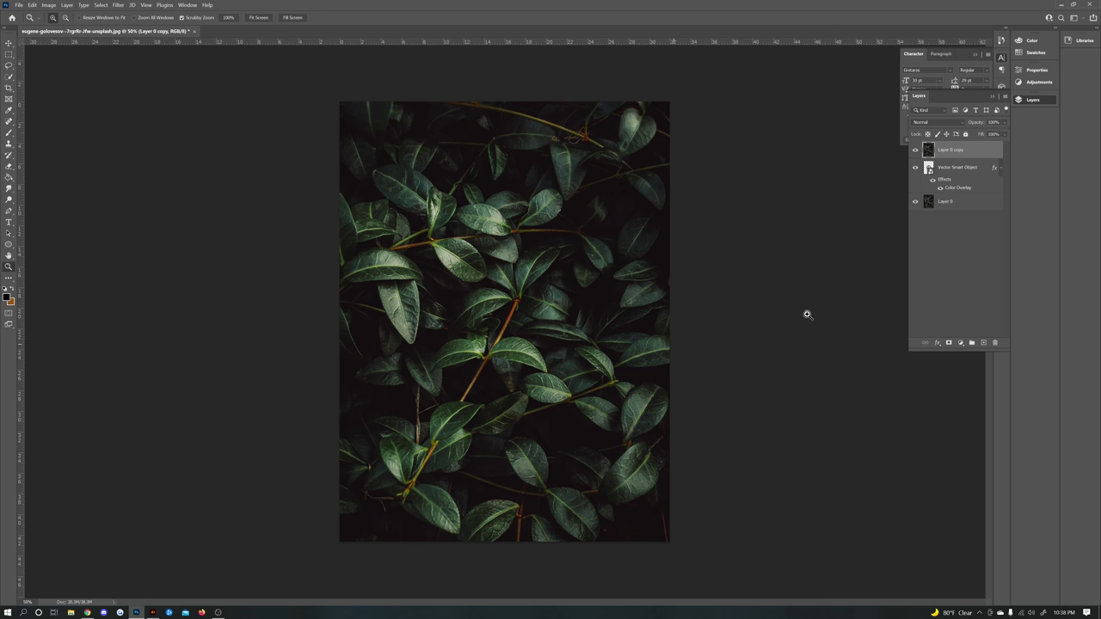
{"action": "left_click", "coordinate": [1004, 123]}
{"action": "left_click_drag", "start_coordinate": [981, 134], "coordinate": [984, 135]}
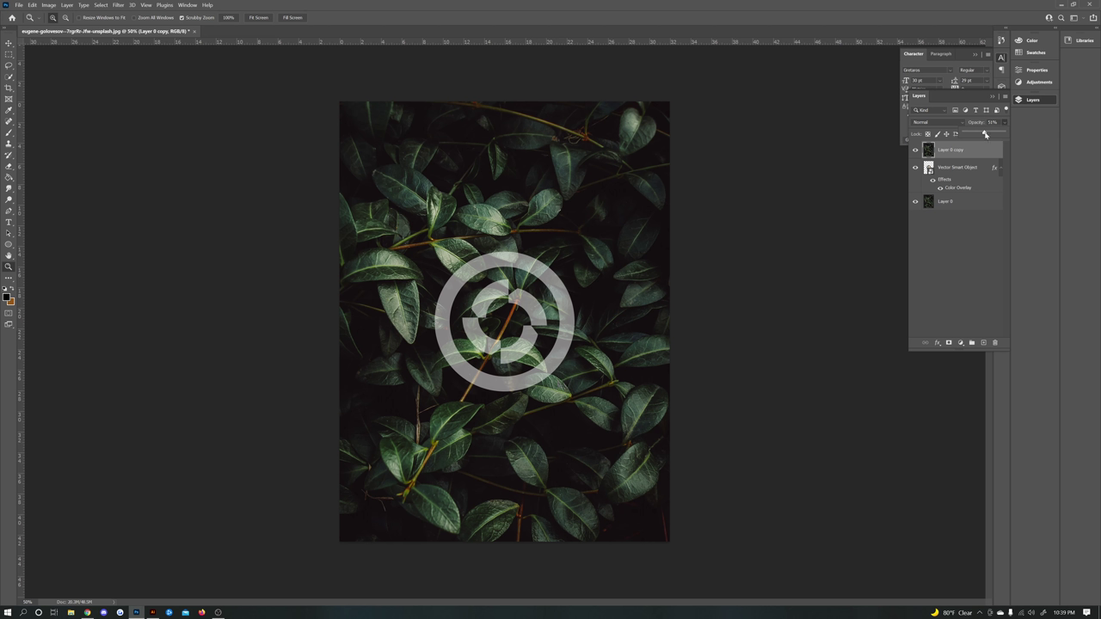
{"action": "left_click_drag", "start_coordinate": [988, 135], "coordinate": [990, 136]}
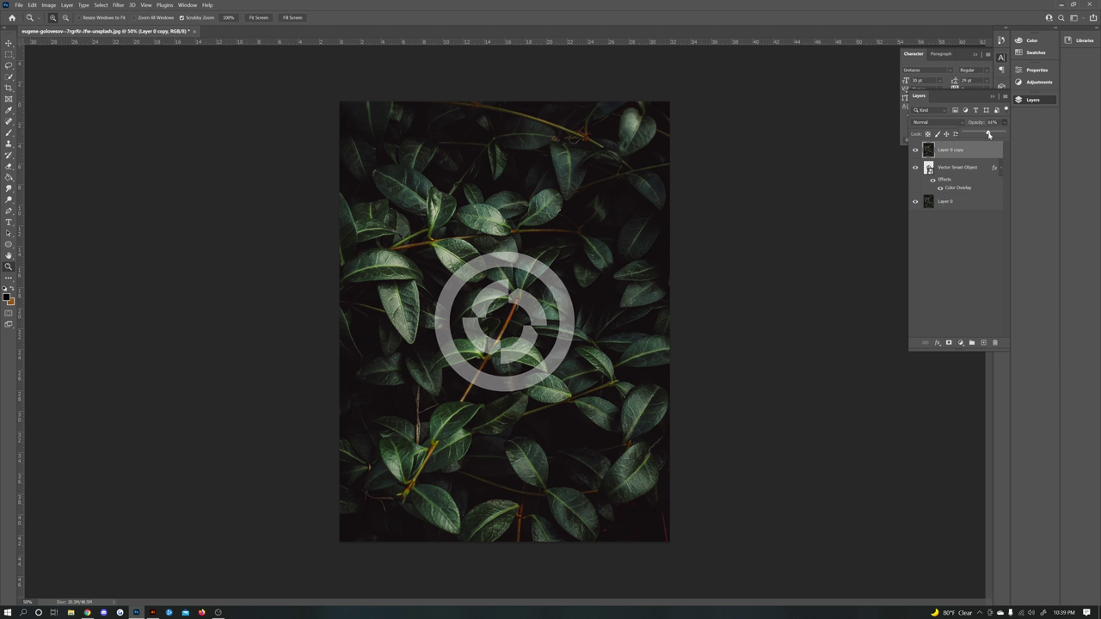
{"action": "left_click", "coordinate": [975, 263]}
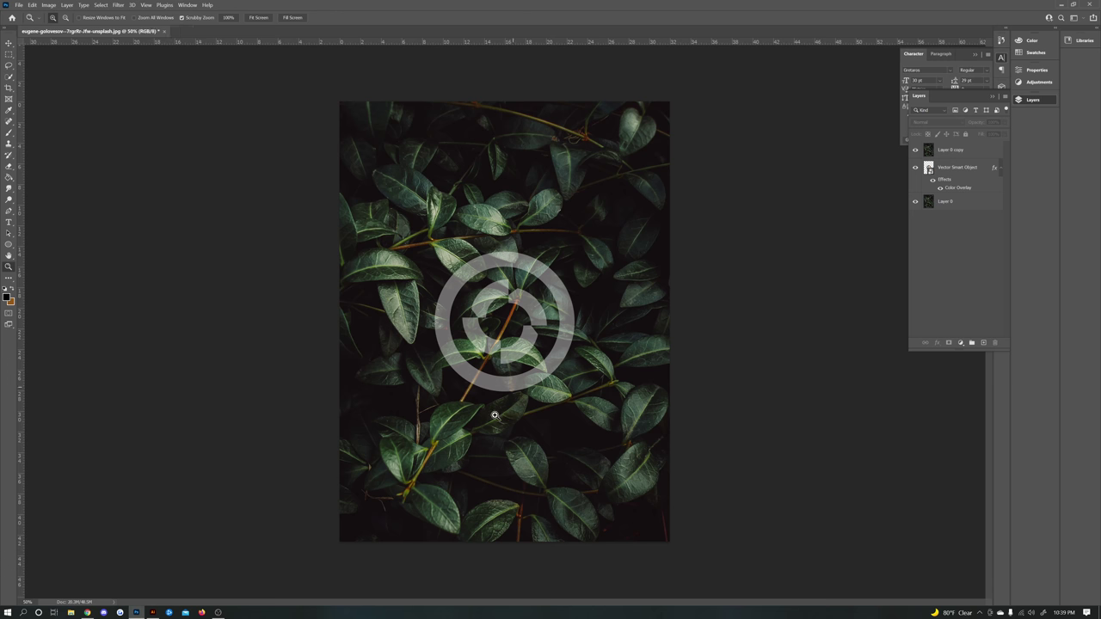
Step: Zoom to about 278% on the leaf overlapping the ring's upper-left edge
{"action": "scroll", "coordinate": [474, 273], "scroll_direction": "up", "scroll_amount": 10}
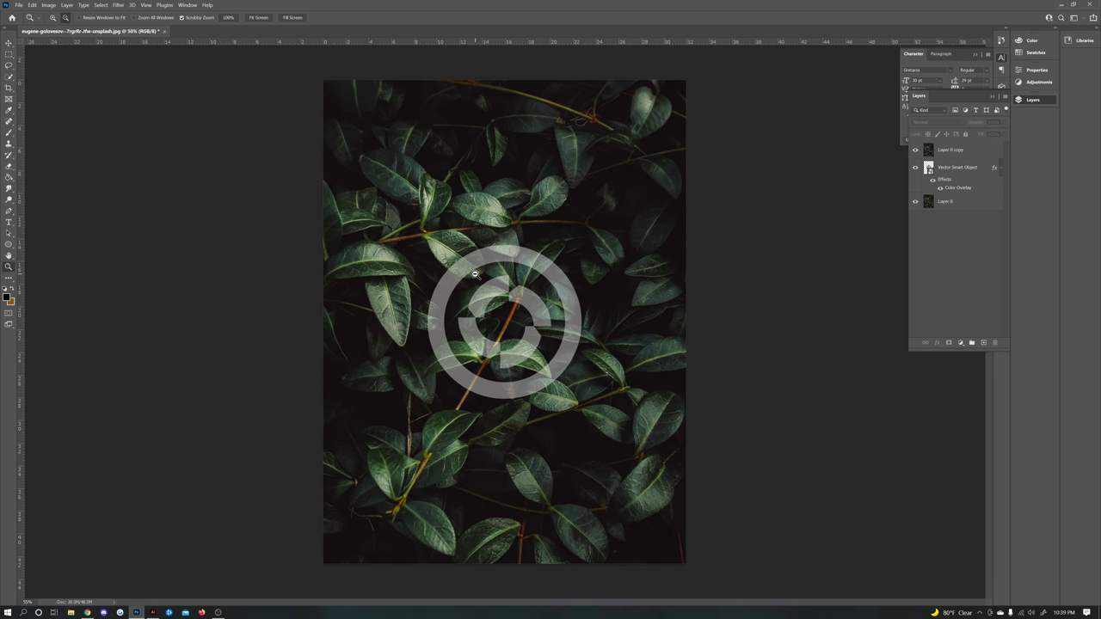
{"action": "scroll", "coordinate": [477, 284], "scroll_direction": "up", "scroll_amount": 6}
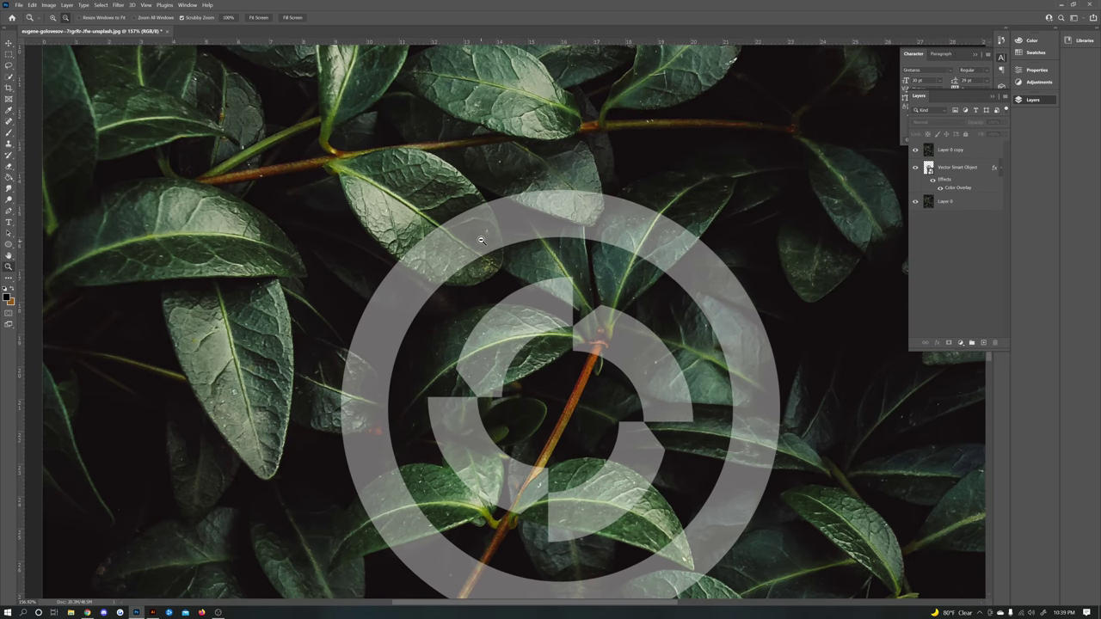
{"action": "scroll", "coordinate": [481, 240], "scroll_direction": "up", "scroll_amount": 1}
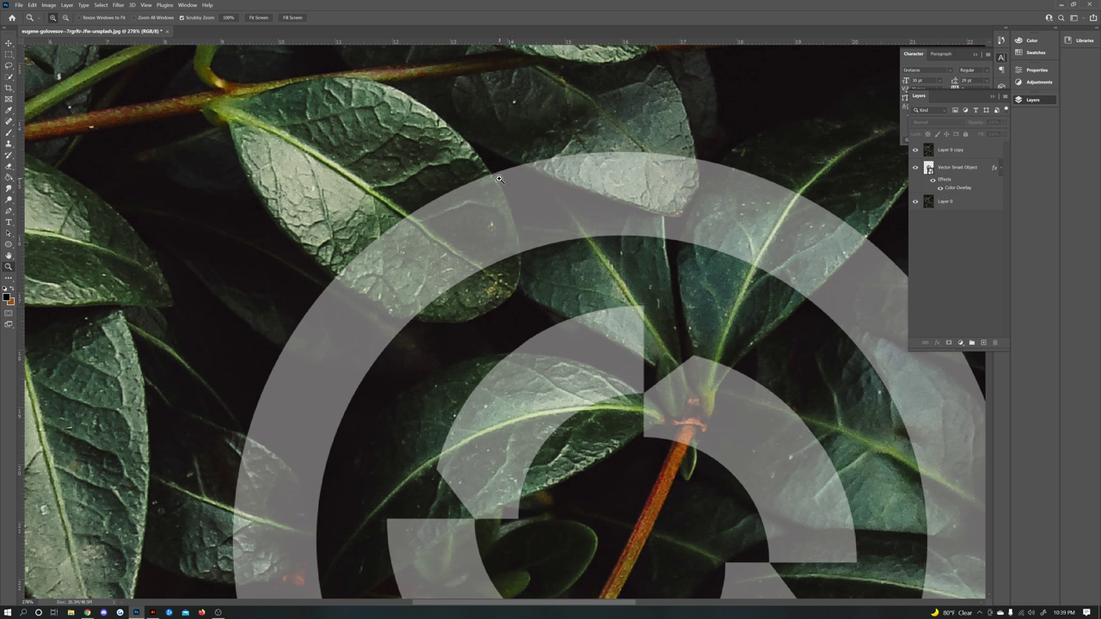
{"action": "scroll", "coordinate": [527, 400], "scroll_direction": "down", "scroll_amount": 5}
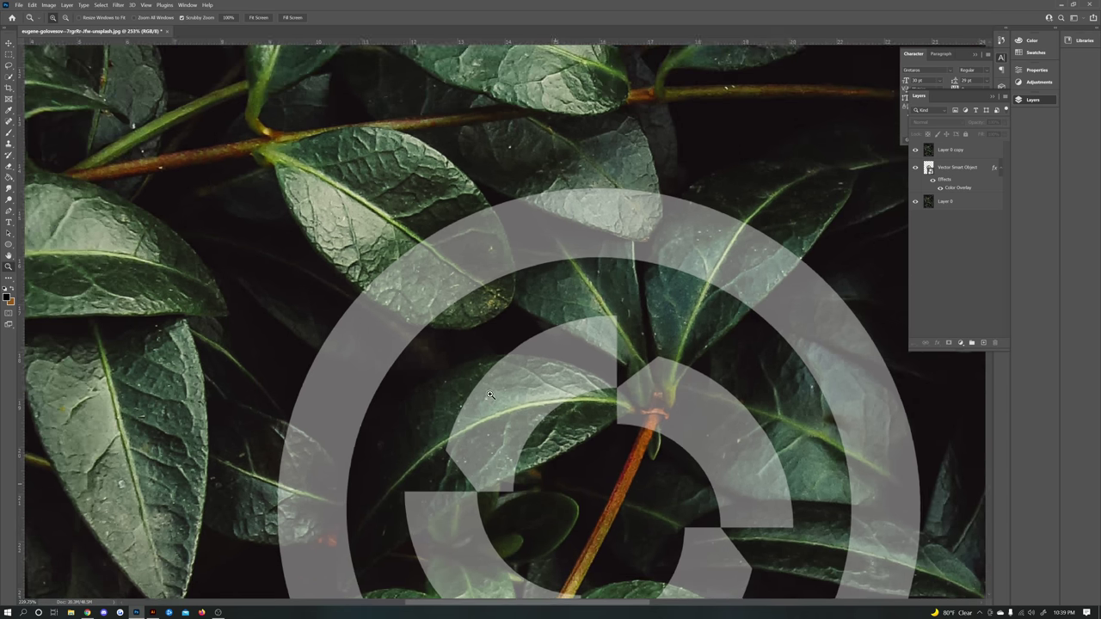
{"action": "scroll", "coordinate": [542, 404], "scroll_direction": "down", "scroll_amount": 1}
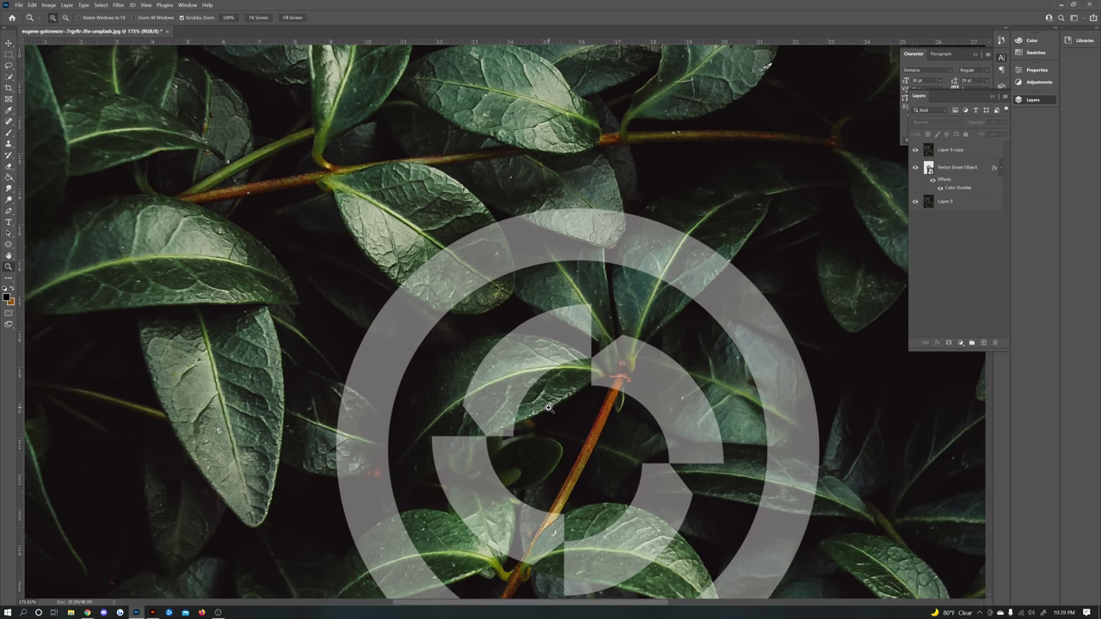
{"action": "scroll", "coordinate": [548, 408], "scroll_direction": "down", "scroll_amount": 3}
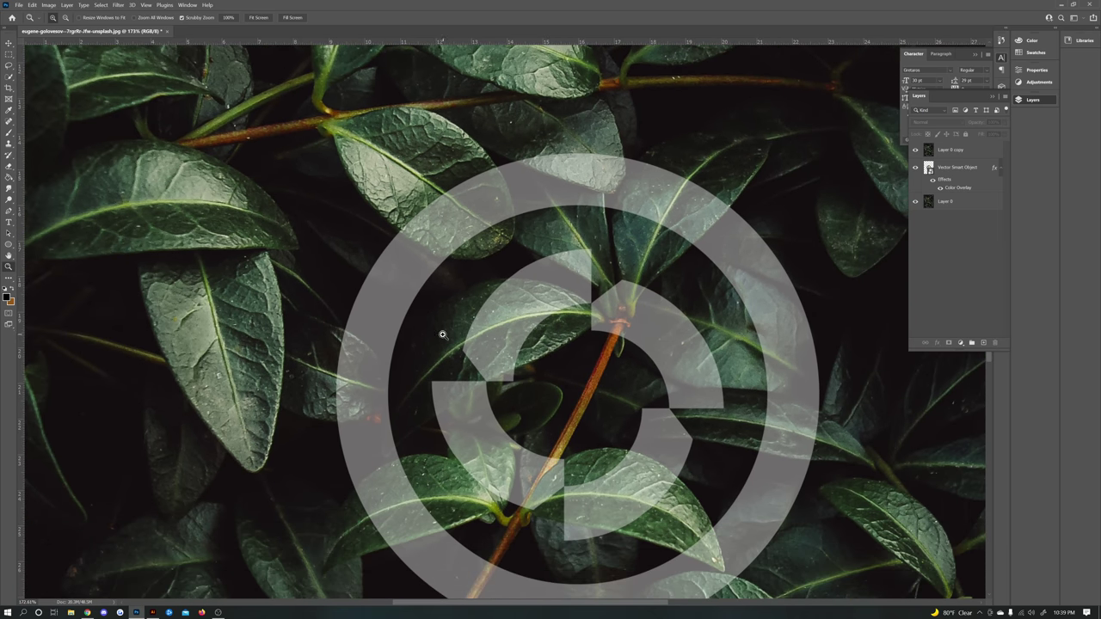
{"action": "scroll", "coordinate": [442, 334], "scroll_direction": "up", "scroll_amount": 1}
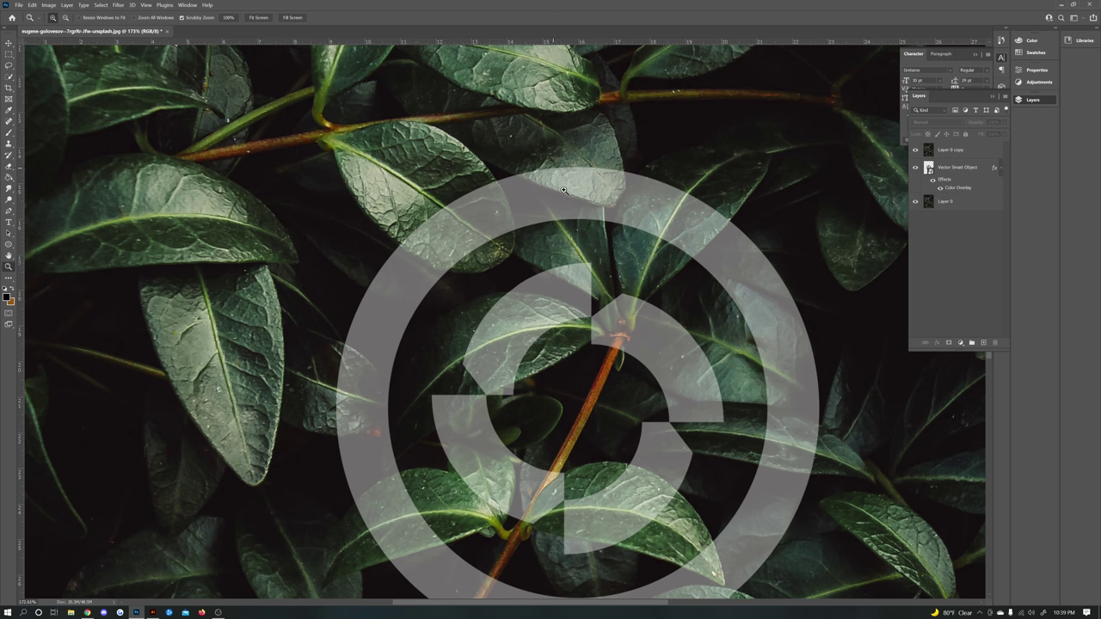
{"action": "scroll", "coordinate": [774, 342], "scroll_direction": "down", "scroll_amount": 3}
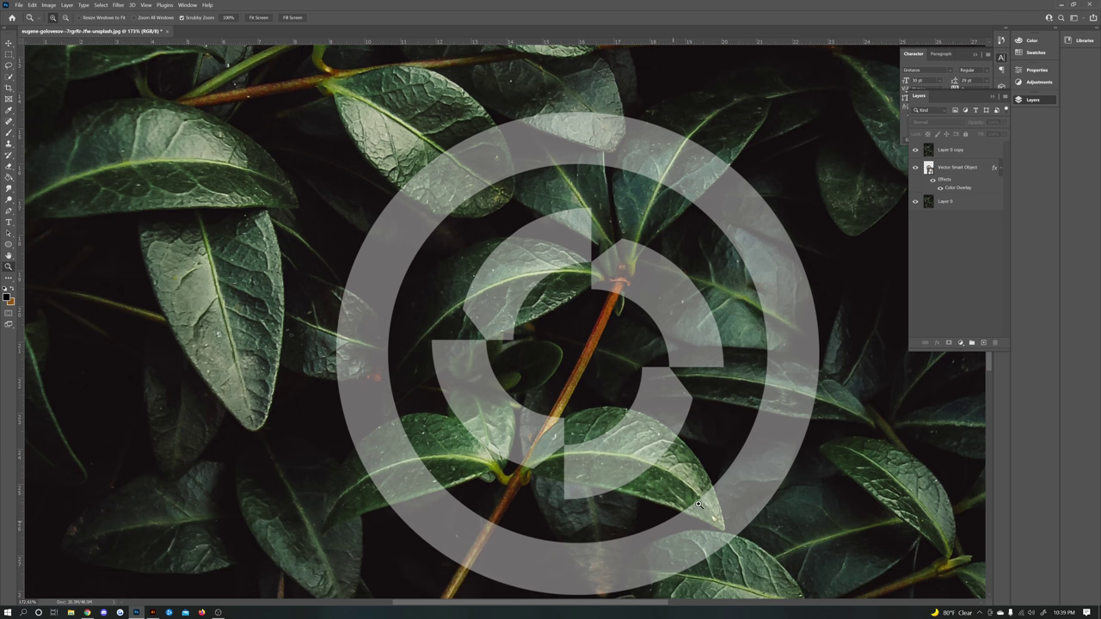
{"action": "left_click", "coordinate": [584, 400], "text": "alt"}
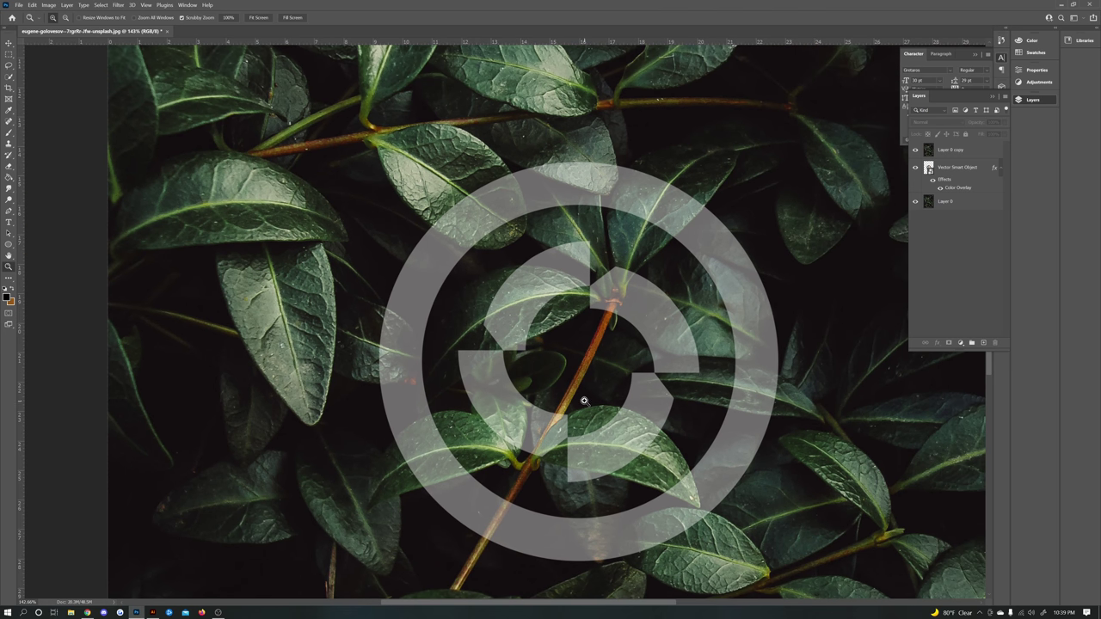
{"action": "left_click", "coordinate": [478, 215]}
{"action": "left_click", "coordinate": [500, 238]}
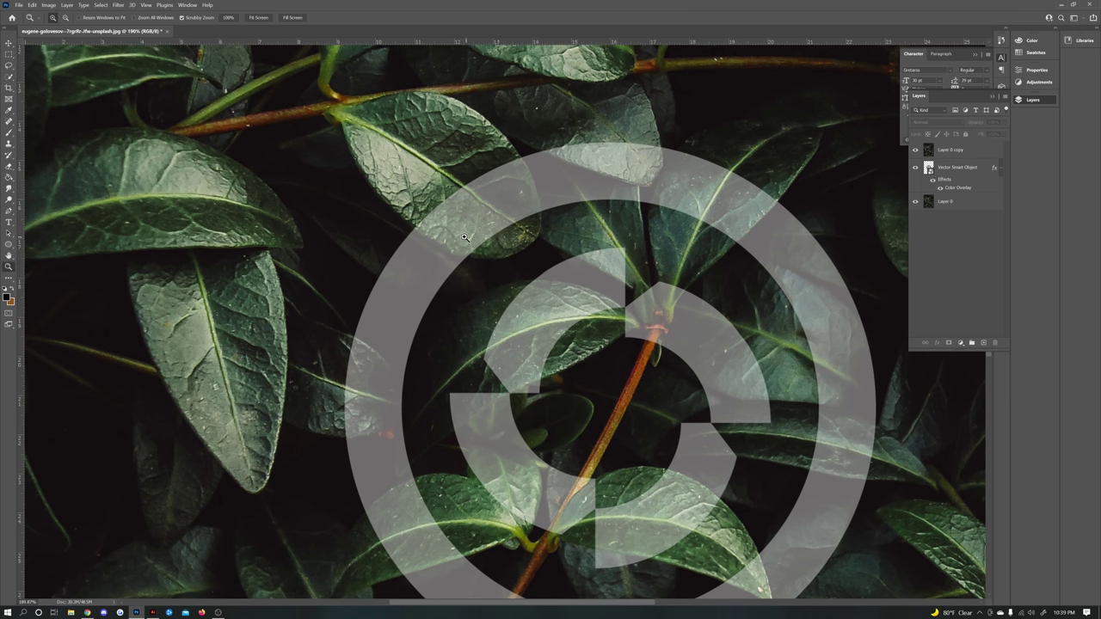
{"action": "left_click", "coordinate": [460, 231]}
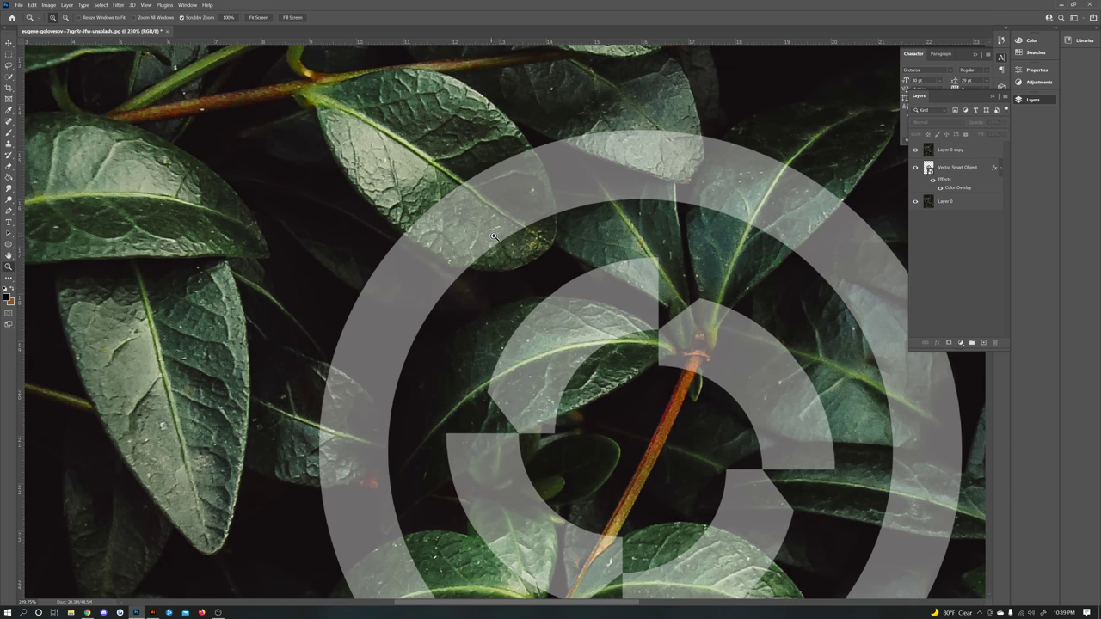
{"action": "left_click", "coordinate": [493, 236]}
{"action": "left_click", "coordinate": [493, 236]}
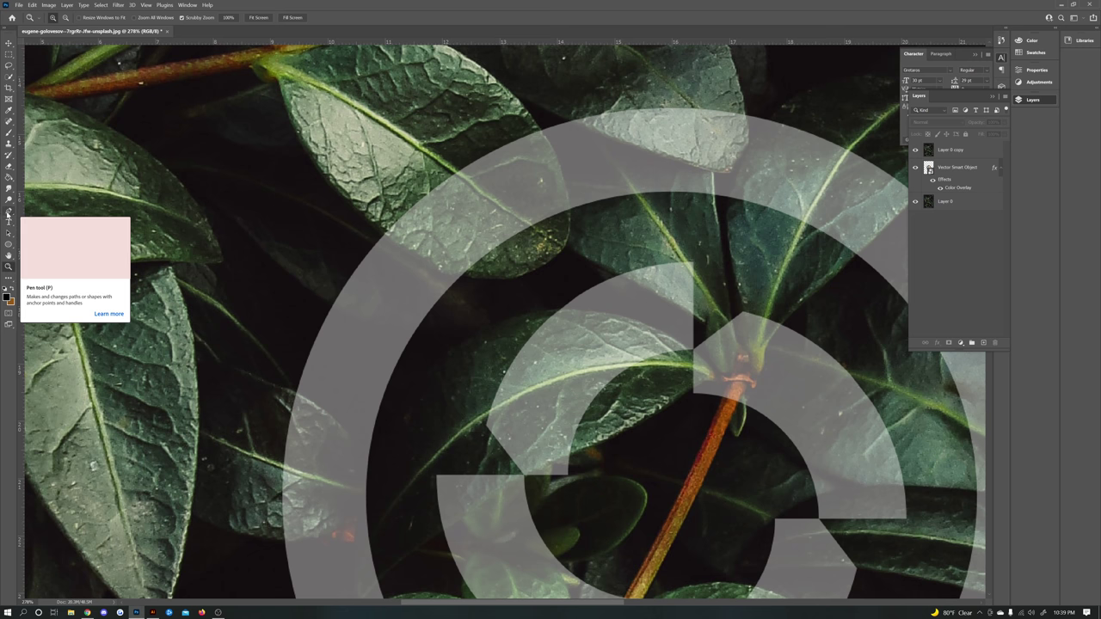
{"action": "left_click", "coordinate": [8, 212]}
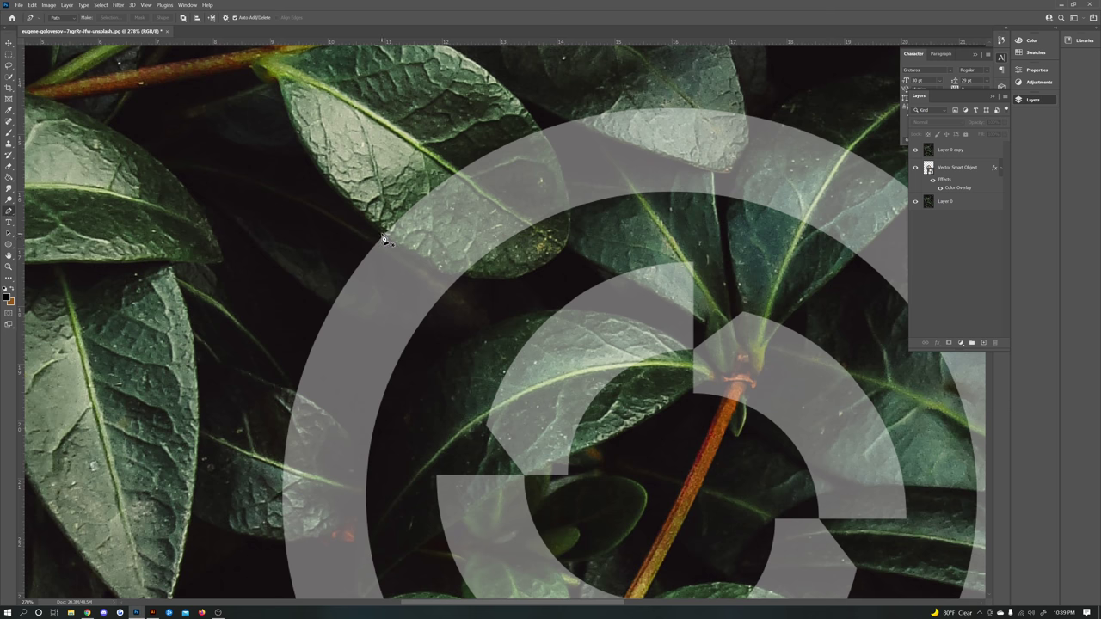
Step: Draw a closed Freeform Pen path along the edge of the leaf crossing the upper-left ring
{"action": "scroll", "coordinate": [385, 237], "scroll_direction": "up", "scroll_amount": 4}
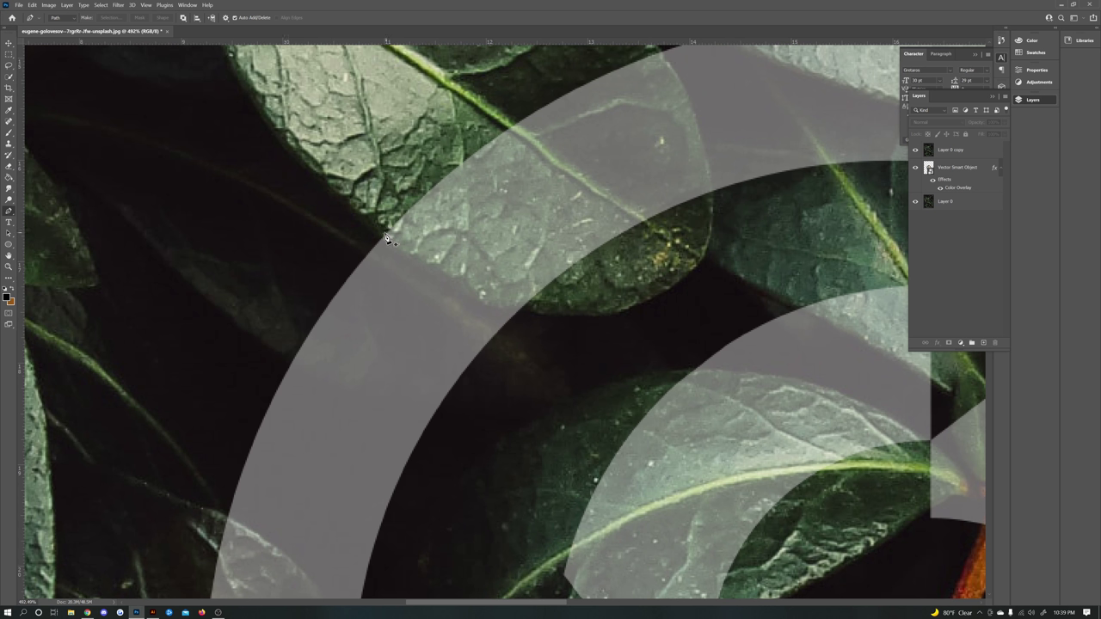
{"action": "left_click", "coordinate": [380, 235]}
{"action": "mouse_move", "coordinate": [469, 295]}
{"action": "left_mouse_down"}
{"action": "mouse_move", "coordinate": [601, 323]}
{"action": "mouse_move", "coordinate": [660, 301]}
{"action": "mouse_move", "coordinate": [644, 312]}
{"action": "mouse_move", "coordinate": [625, 314]}
{"action": "mouse_move", "coordinate": [700, 272]}
{"action": "mouse_move", "coordinate": [710, 166]}
{"action": "mouse_move", "coordinate": [697, 112]}
{"action": "mouse_move", "coordinate": [695, 126]}
{"action": "mouse_move", "coordinate": [659, 62]}
{"action": "left_mouse_up"}
{"action": "scroll", "coordinate": [692, 112], "scroll_direction": "up", "scroll_amount": 1}
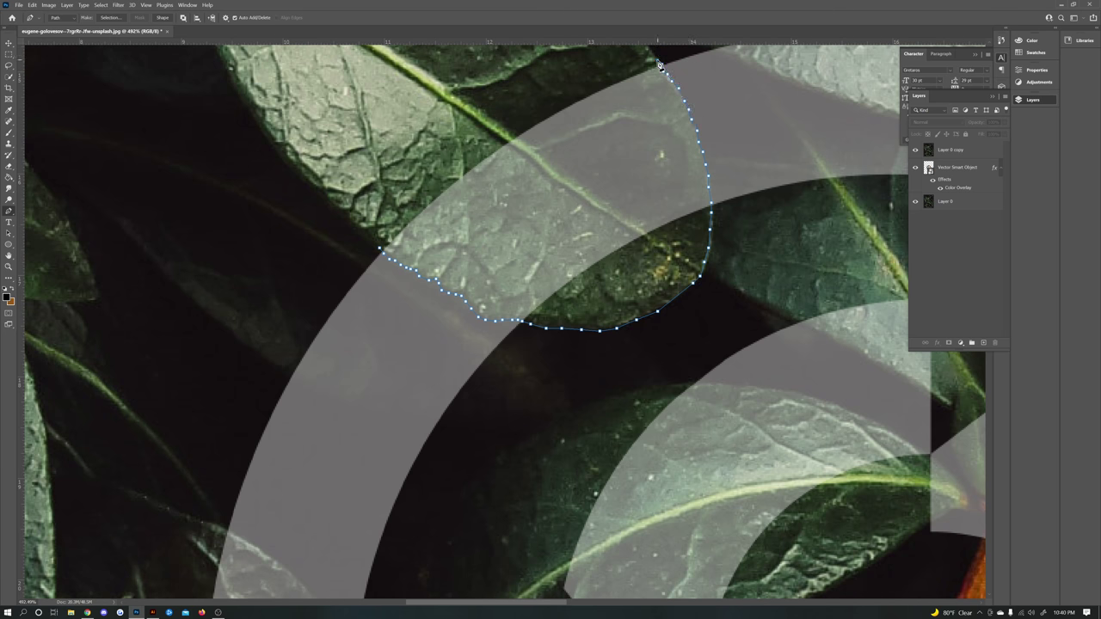
{"action": "left_click", "coordinate": [381, 252]}
{"action": "scroll", "coordinate": [391, 305], "scroll_direction": "down", "scroll_amount": 2}
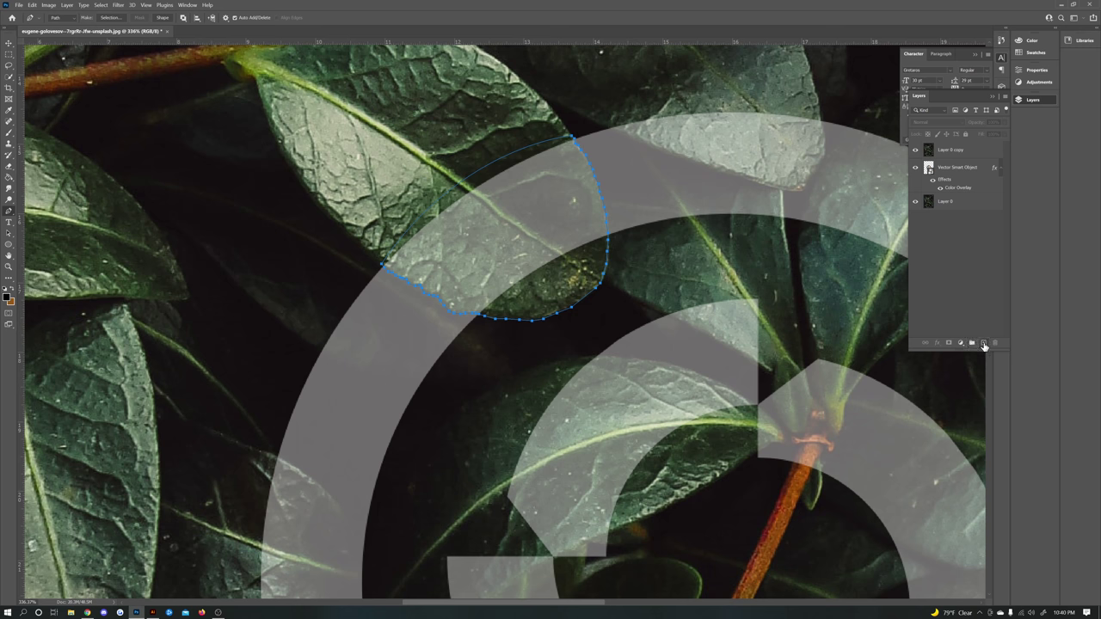
Step: Add a new empty layer and turn the traced leaf path into a selection
{"action": "left_click", "coordinate": [985, 343]}
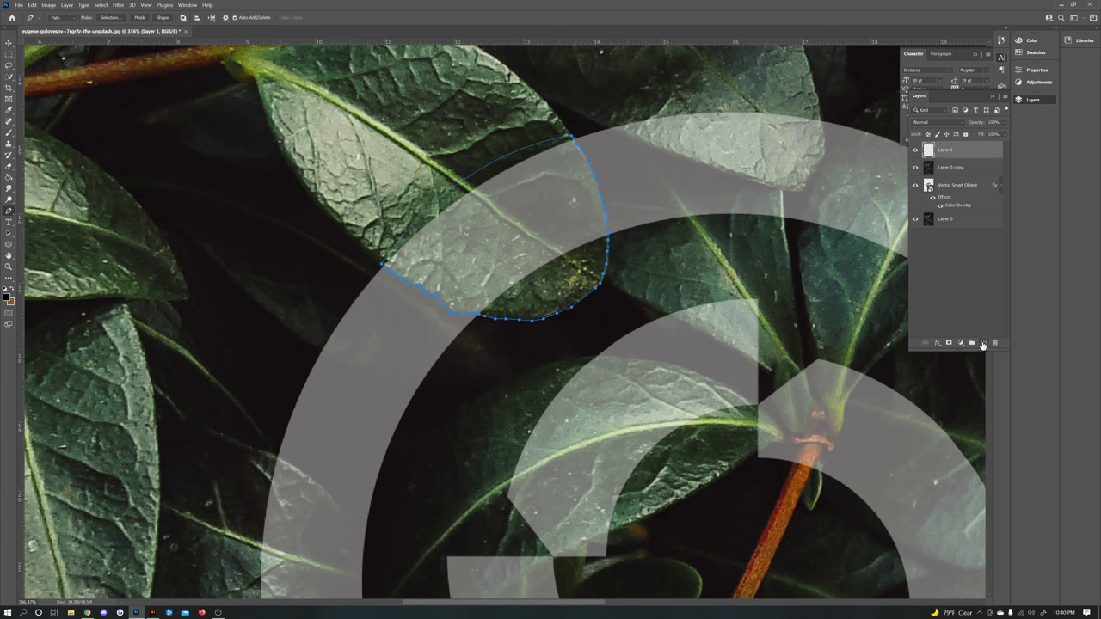
{"action": "right_click", "coordinate": [510, 249]}
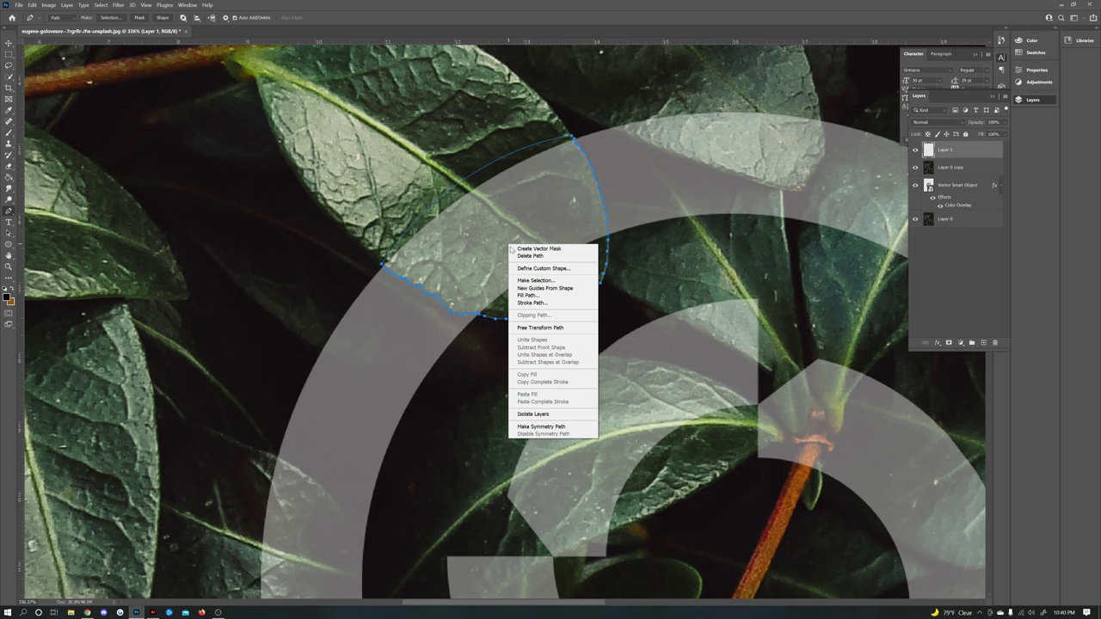
{"action": "left_click", "coordinate": [536, 280]}
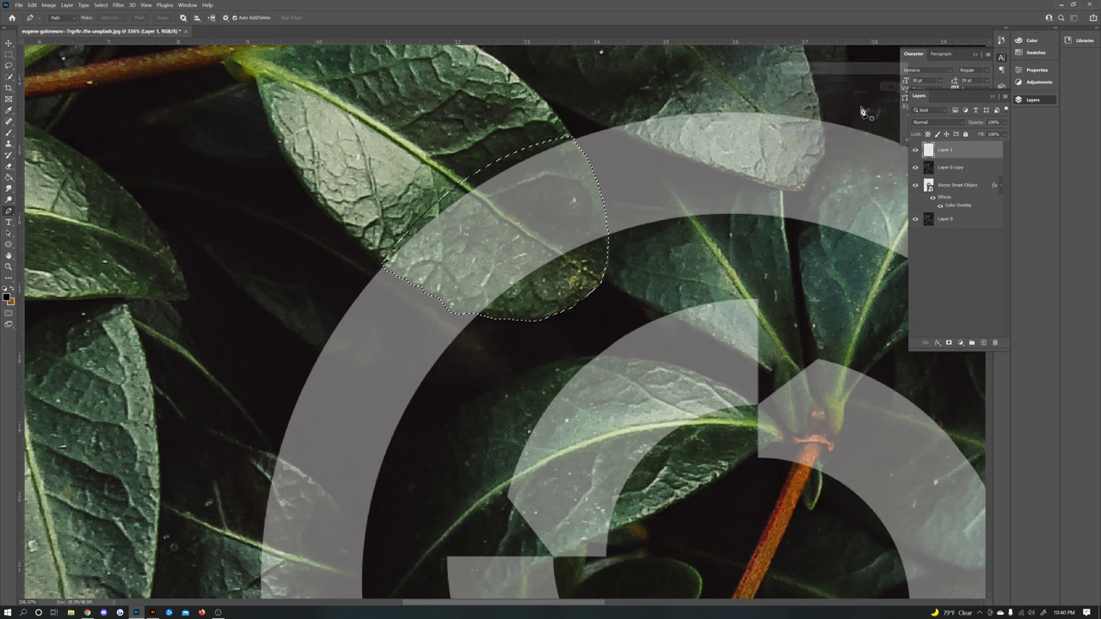
{"action": "left_click", "coordinate": [895, 87]}
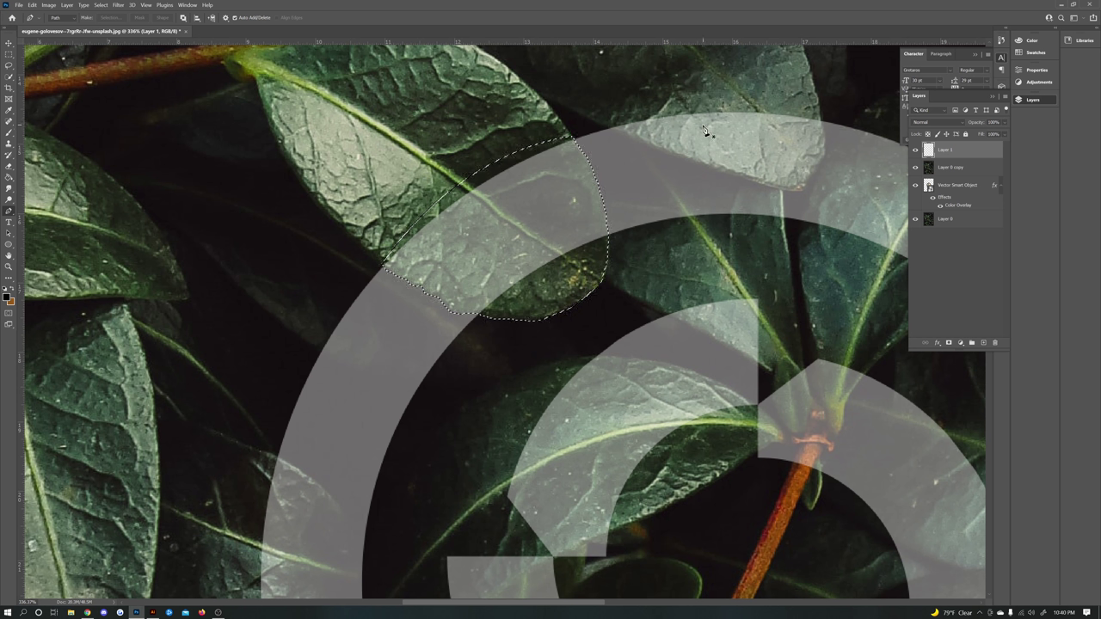
{"action": "left_click", "coordinate": [9, 55]}
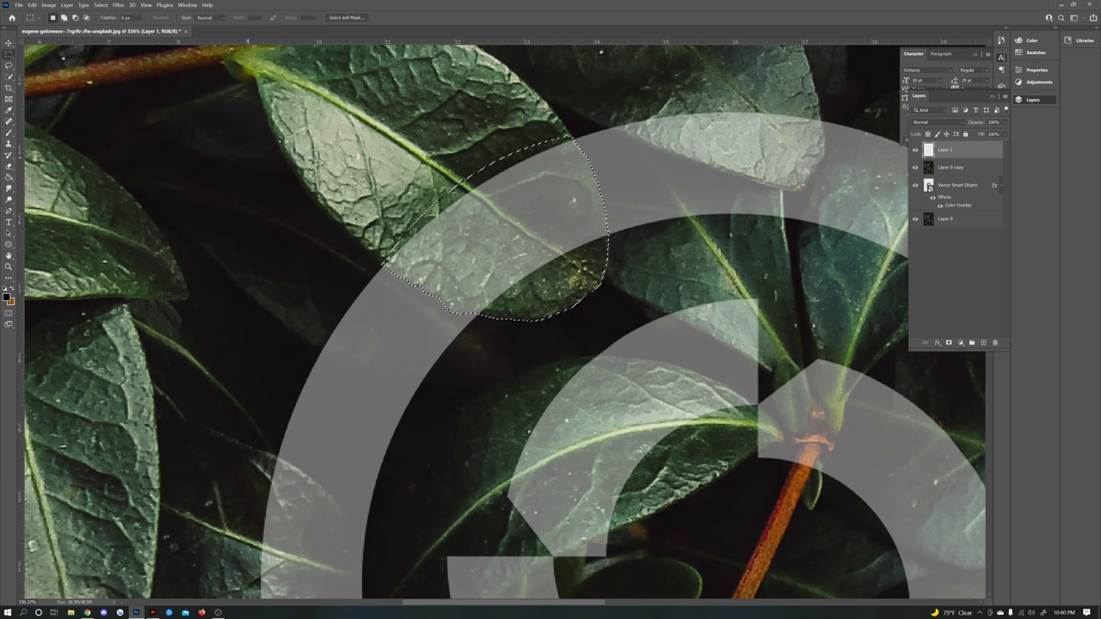
Step: Cut the leaf selection out of Layer 0 copy onto Layer 2 with Layer Via Cut
{"action": "right_click", "coordinate": [528, 225]}
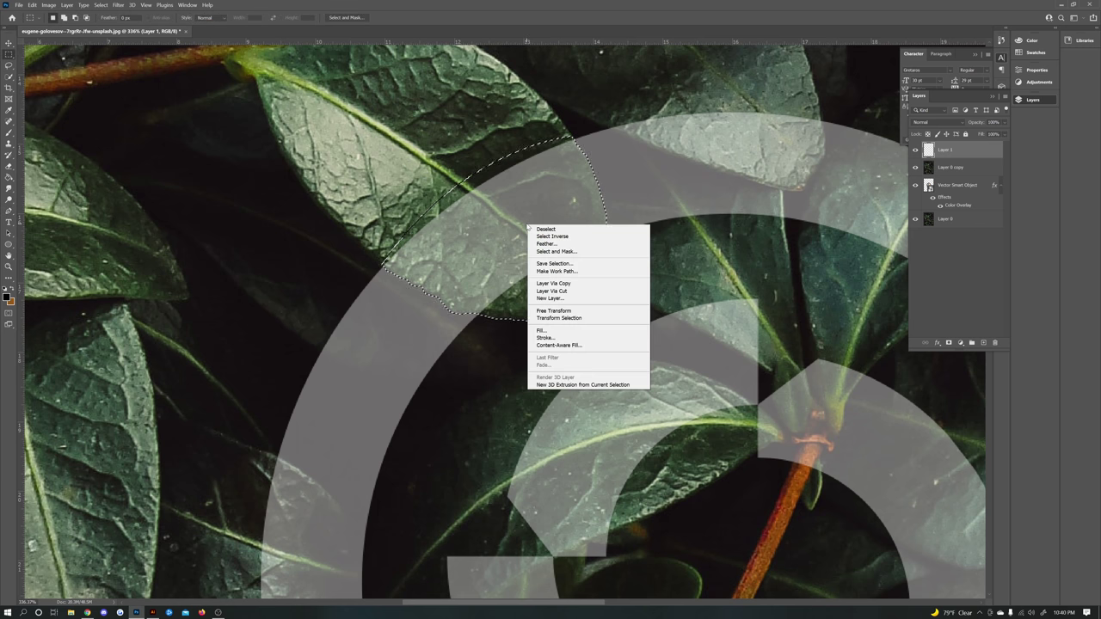
{"action": "left_click", "coordinate": [575, 293]}
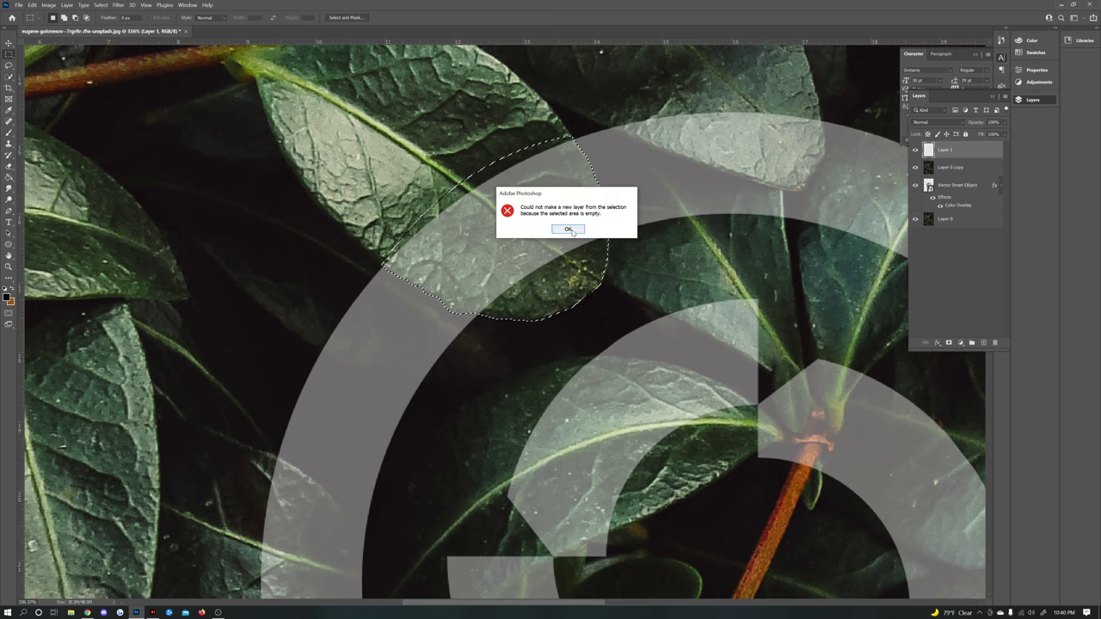
{"action": "key", "text": "Return"}
{"action": "left_click", "coordinate": [915, 149]}
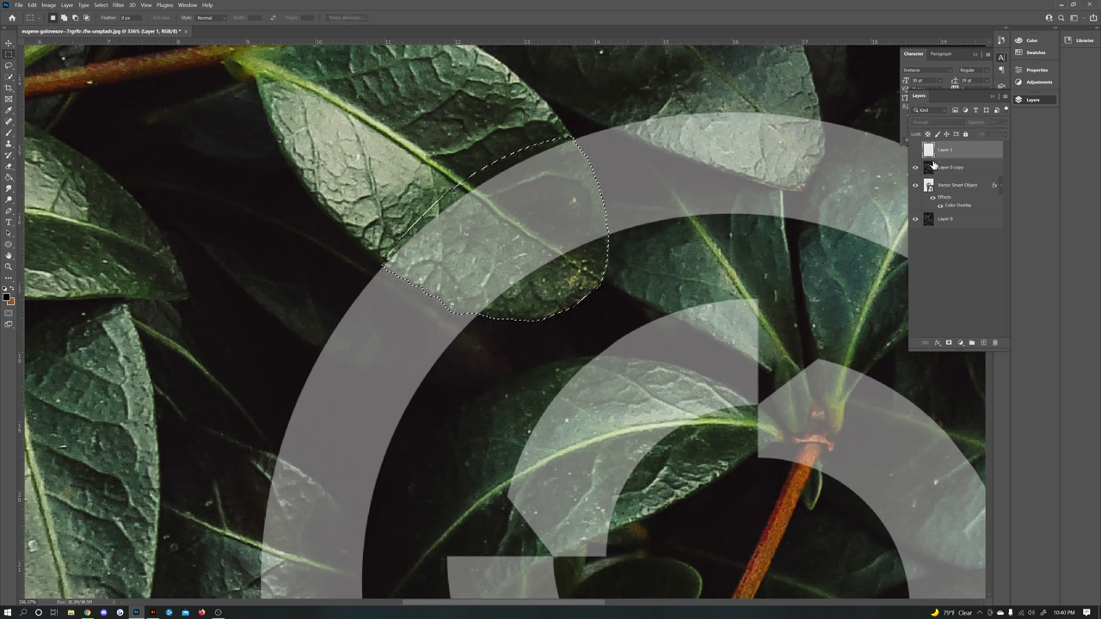
{"action": "left_click", "coordinate": [937, 170]}
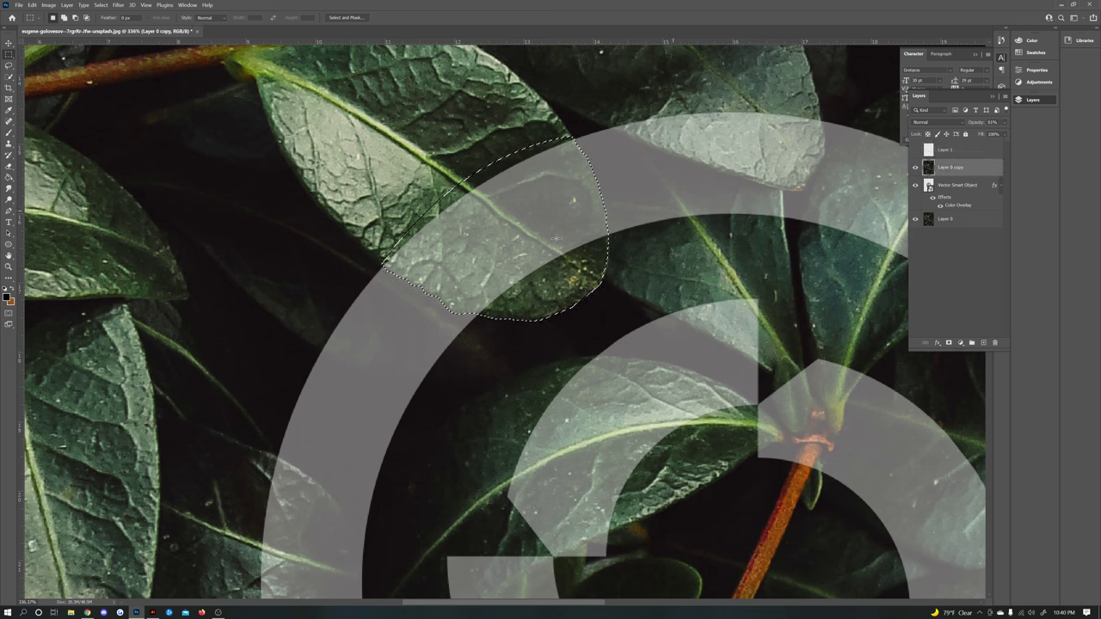
{"action": "right_click", "coordinate": [499, 234]}
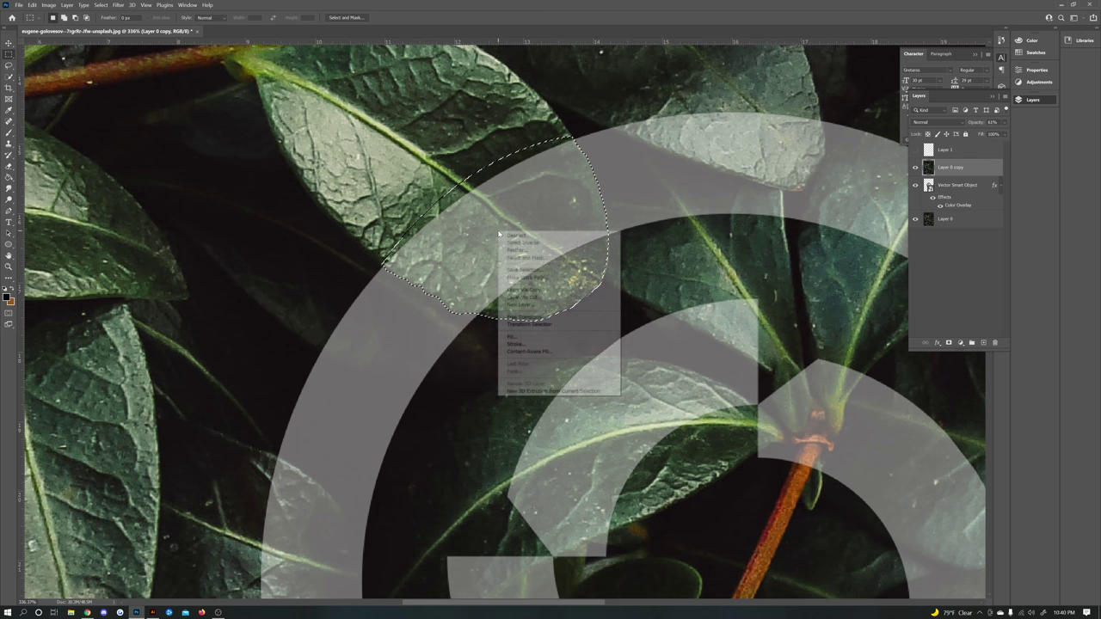
{"action": "left_click", "coordinate": [543, 297]}
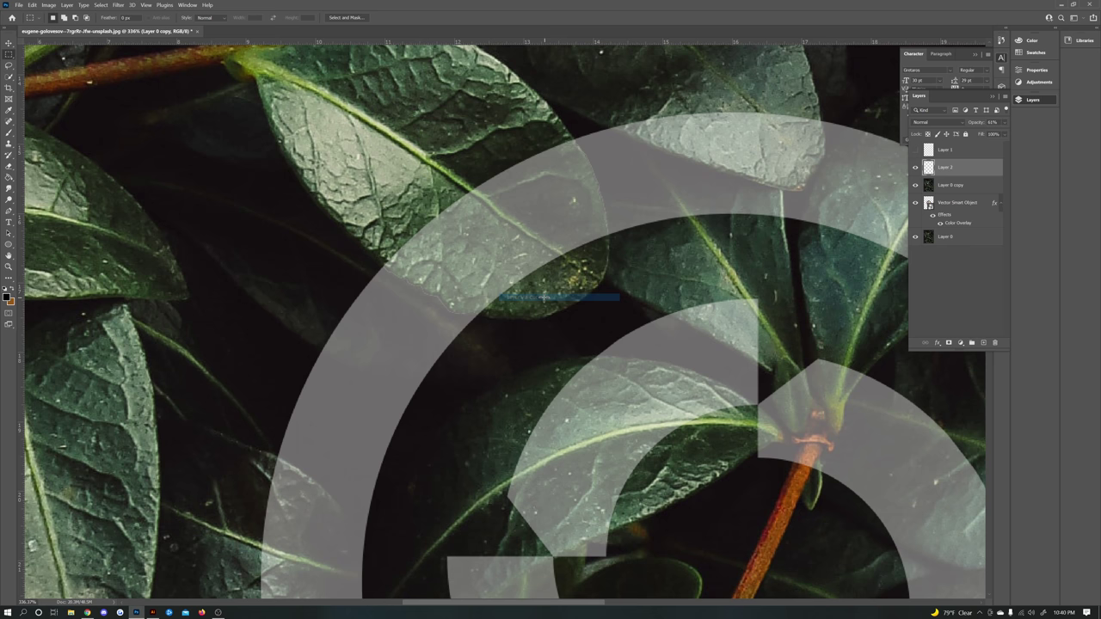
Step: Toggle Layer 0 copy and Layer 2 visibility to check the cut-out leaf
{"action": "left_click", "coordinate": [915, 185]}
{"action": "left_click", "coordinate": [916, 170]}
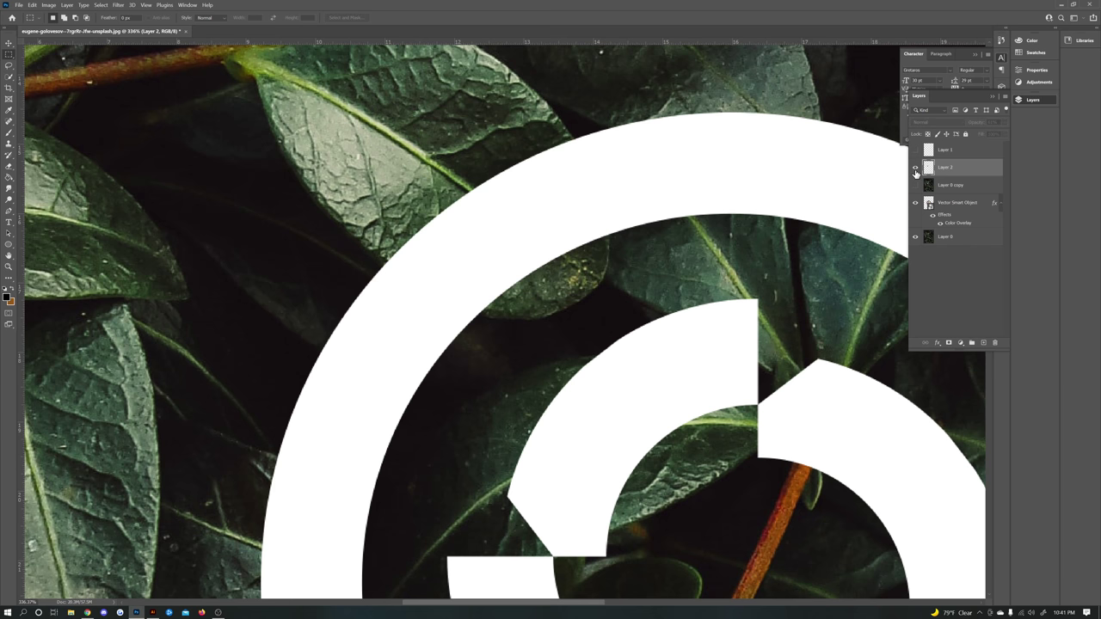
{"action": "left_click", "coordinate": [916, 172]}
{"action": "left_click", "coordinate": [915, 169]}
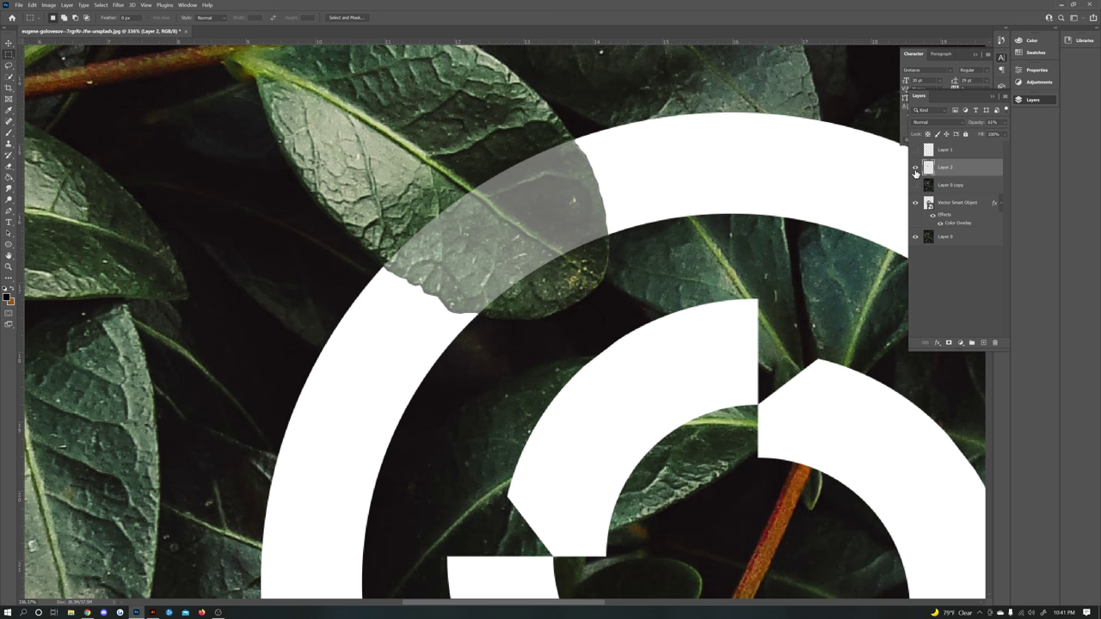
{"action": "left_click", "coordinate": [916, 172]}
{"action": "left_click", "coordinate": [915, 171]}
{"action": "left_click", "coordinate": [915, 185]}
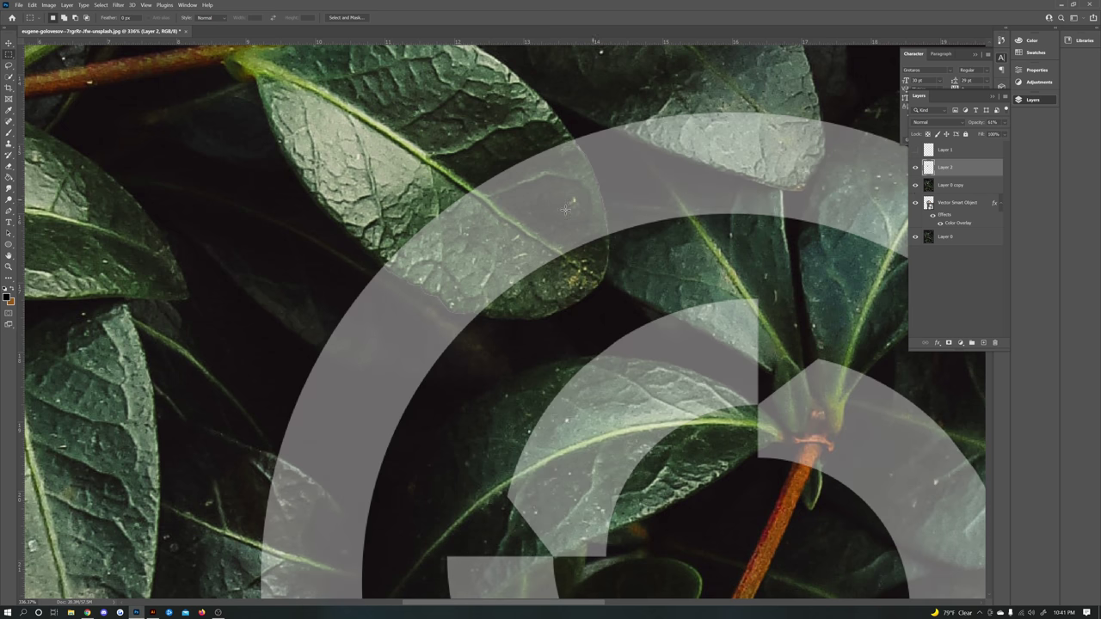
{"action": "scroll", "coordinate": [490, 219], "scroll_direction": "down", "scroll_amount": 5}
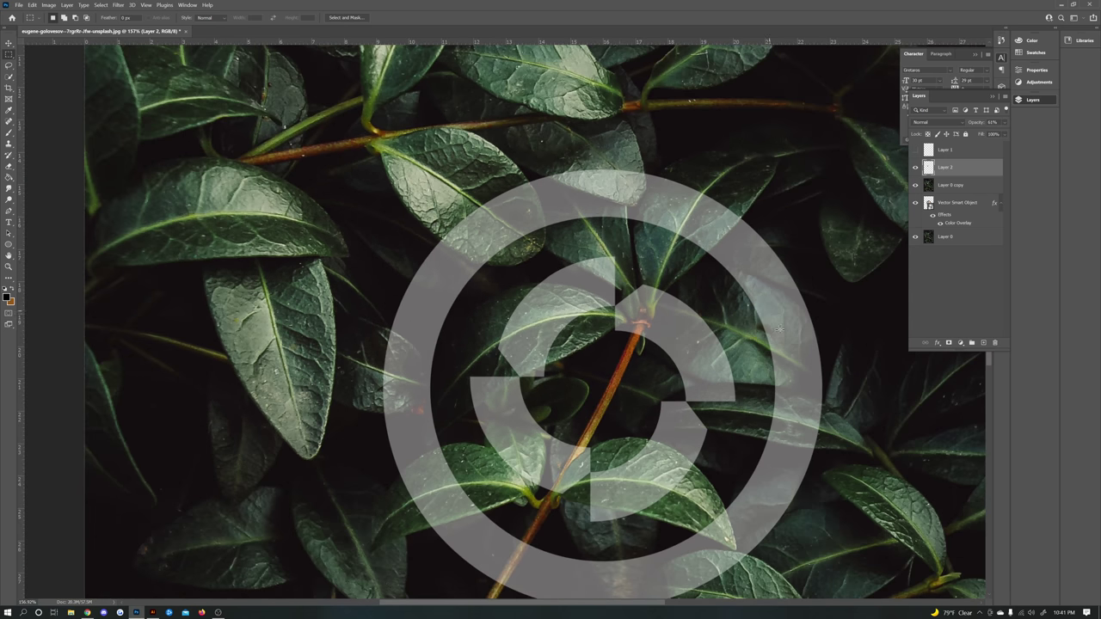
{"action": "scroll", "coordinate": [745, 436], "scroll_direction": "up", "scroll_amount": 3}
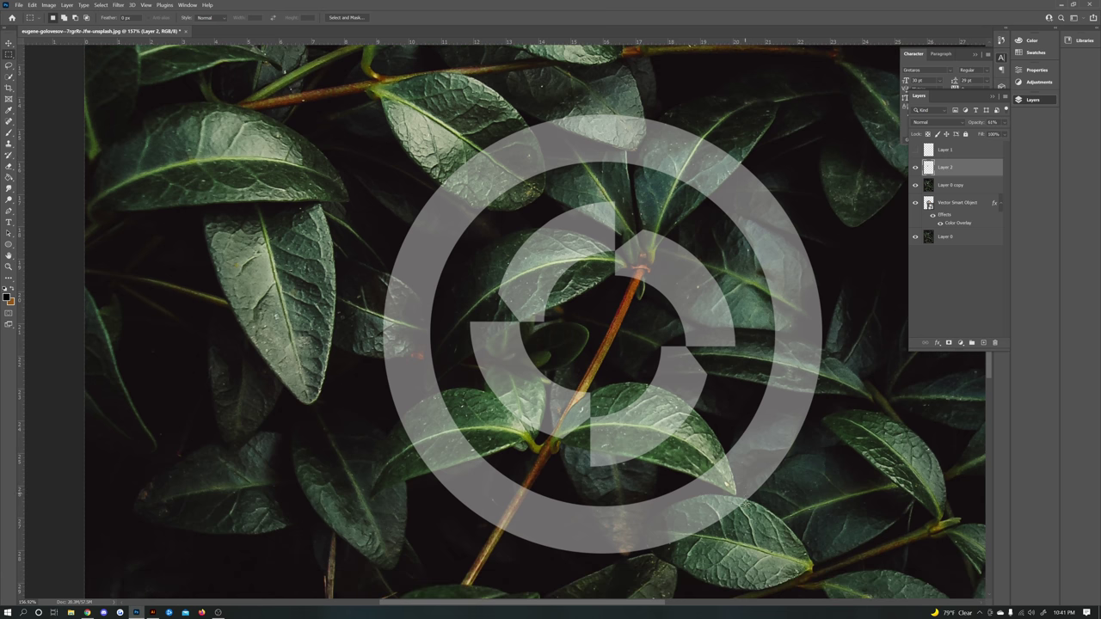
{"action": "scroll", "coordinate": [745, 502], "scroll_direction": "up", "scroll_amount": 4}
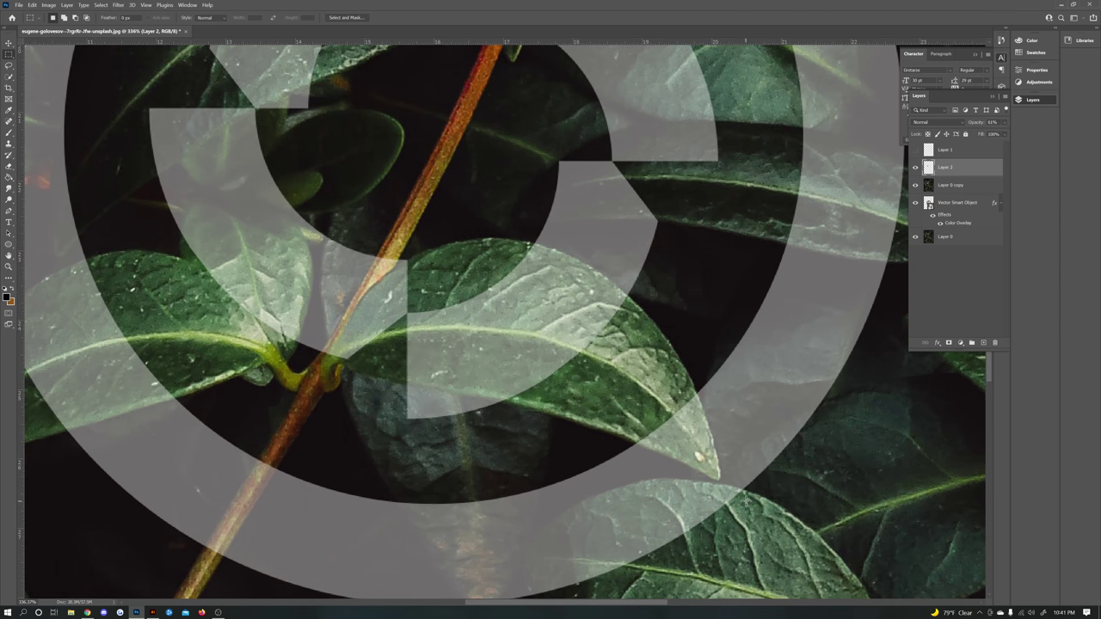
{"action": "scroll", "coordinate": [745, 499], "scroll_direction": "up", "scroll_amount": 2}
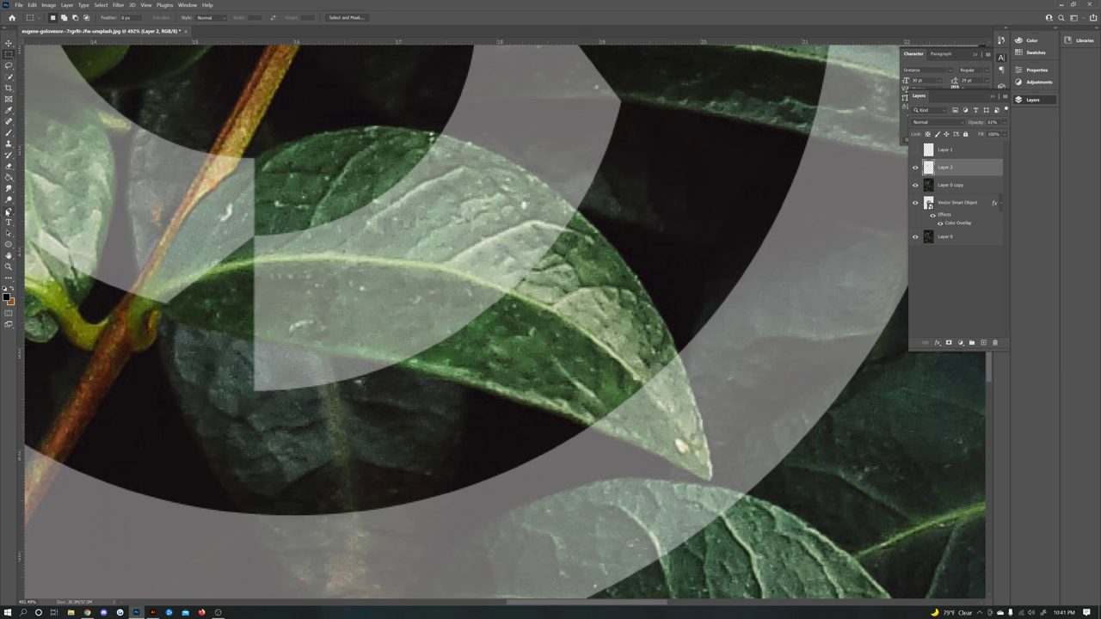
Step: Trace the leaf crossing the lower-right ring with the Freeform Pen
{"action": "left_click", "coordinate": [7, 211]}
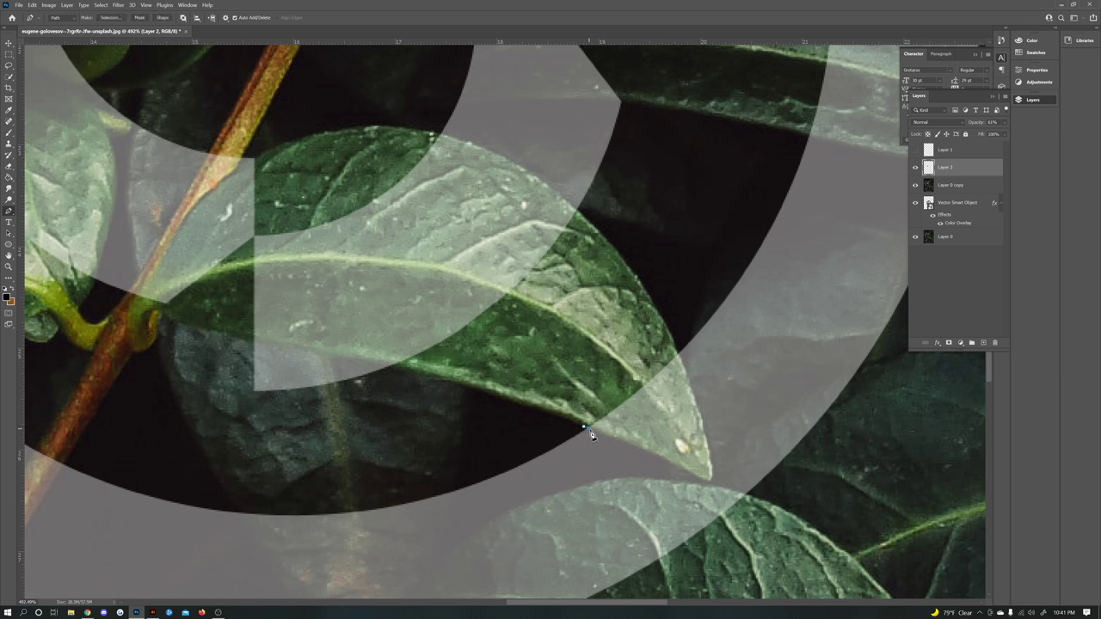
{"action": "mouse_move", "coordinate": [592, 436]}
{"action": "left_mouse_down"}
{"action": "mouse_move", "coordinate": [699, 481]}
{"action": "mouse_move", "coordinate": [714, 471]}
{"action": "left_mouse_up"}
{"action": "left_click_drag", "start_coordinate": [704, 432], "coordinate": [694, 394]}
{"action": "mouse_move", "coordinate": [680, 352]}
{"action": "left_mouse_down"}
{"action": "mouse_move", "coordinate": [647, 295]}
{"action": "mouse_move", "coordinate": [571, 274]}
{"action": "mouse_move", "coordinate": [530, 306]}
{"action": "mouse_move", "coordinate": [503, 352]}
{"action": "mouse_move", "coordinate": [522, 418]}
{"action": "mouse_move", "coordinate": [584, 427]}
{"action": "left_mouse_up"}
{"action": "scroll", "coordinate": [585, 472], "scroll_direction": "down", "scroll_amount": 3}
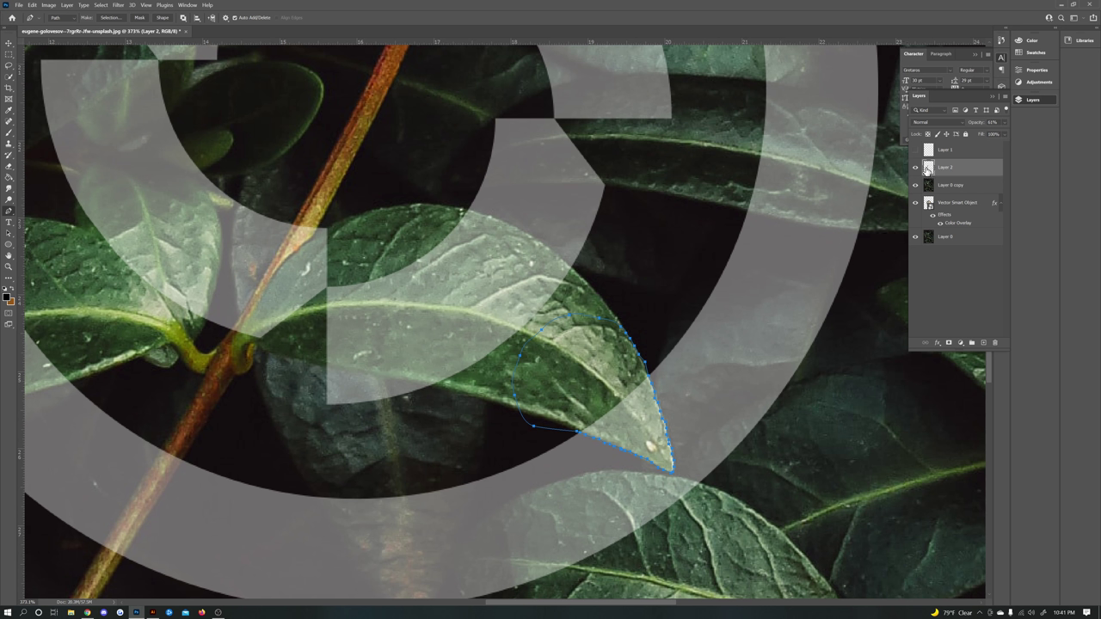
Step: Turn the leaf path into a selection and copy it from Layer 0 copy onto Layer 3
{"action": "left_click", "coordinate": [946, 187]}
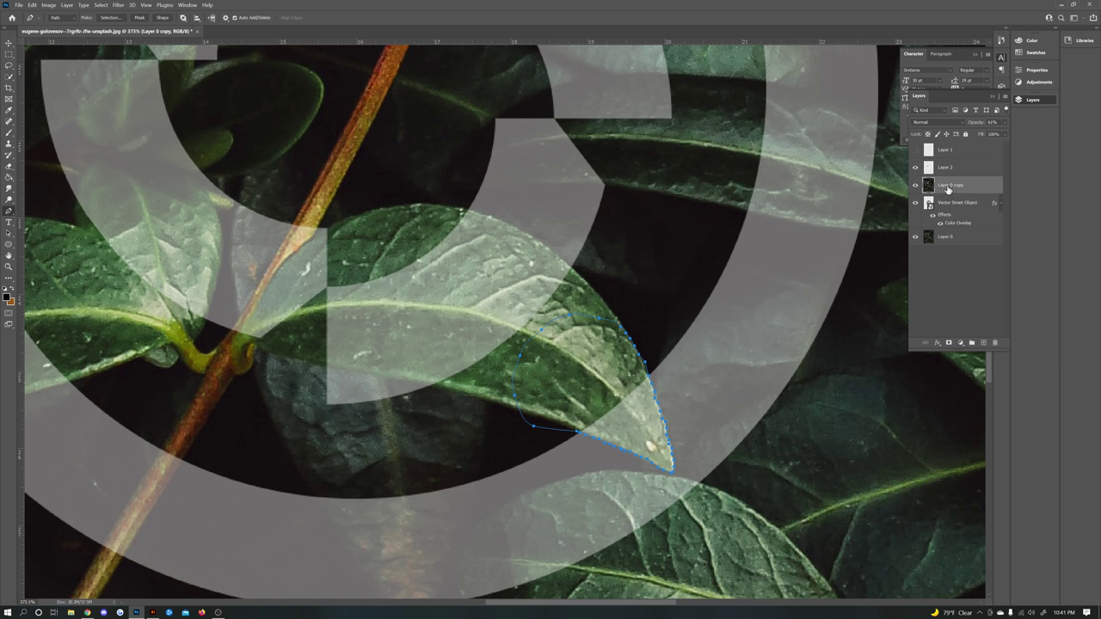
{"action": "right_click", "coordinate": [608, 372]}
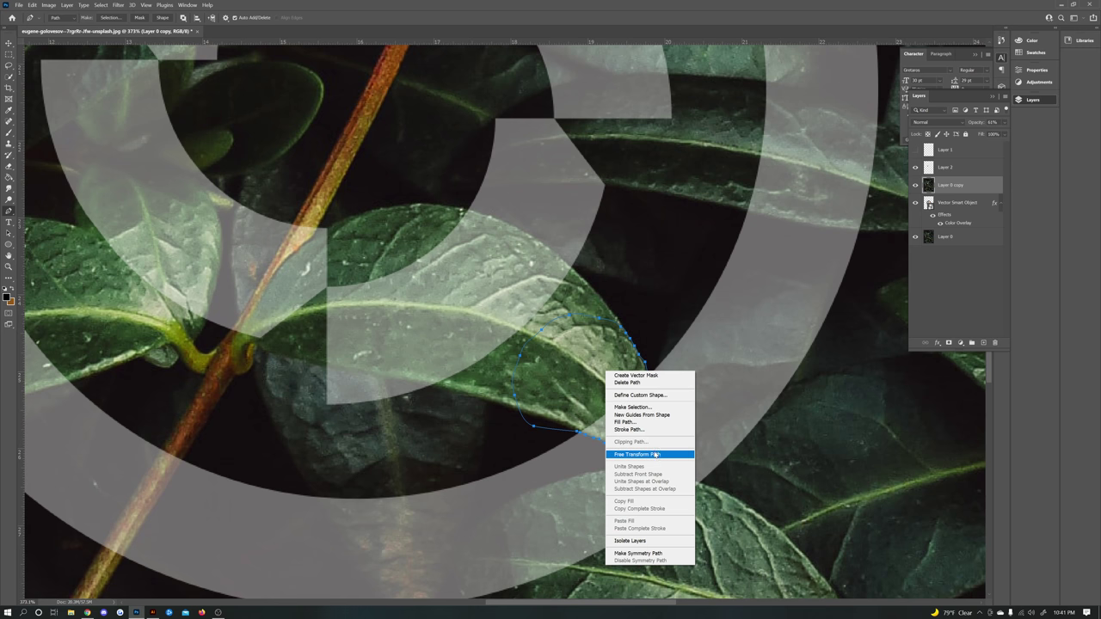
{"action": "left_click", "coordinate": [652, 407]}
{"action": "left_click", "coordinate": [893, 87]}
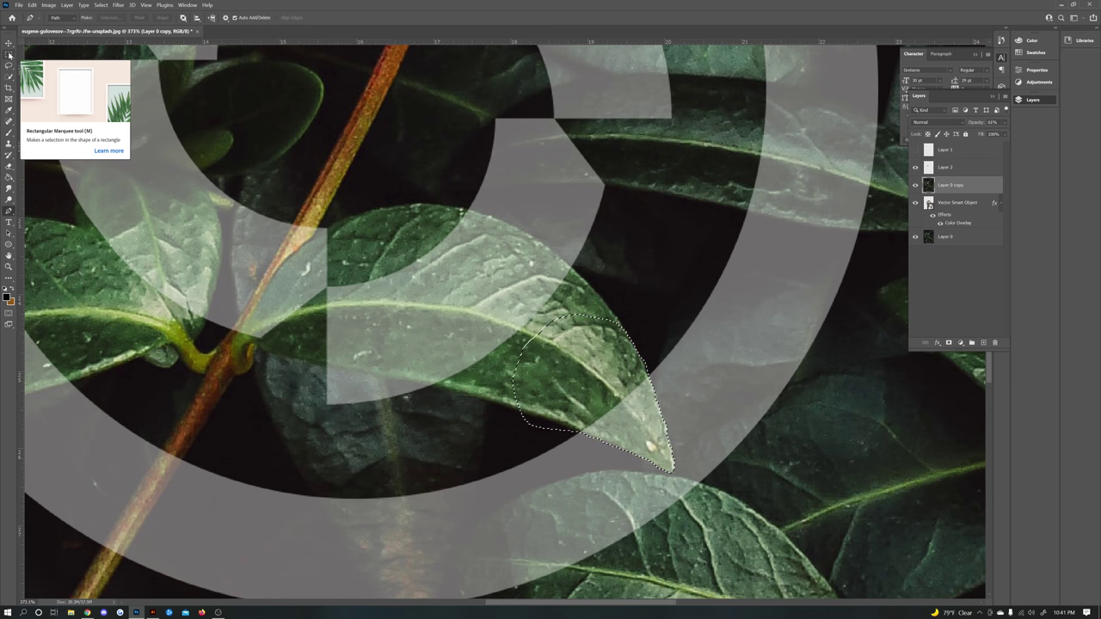
{"action": "left_click", "coordinate": [9, 55]}
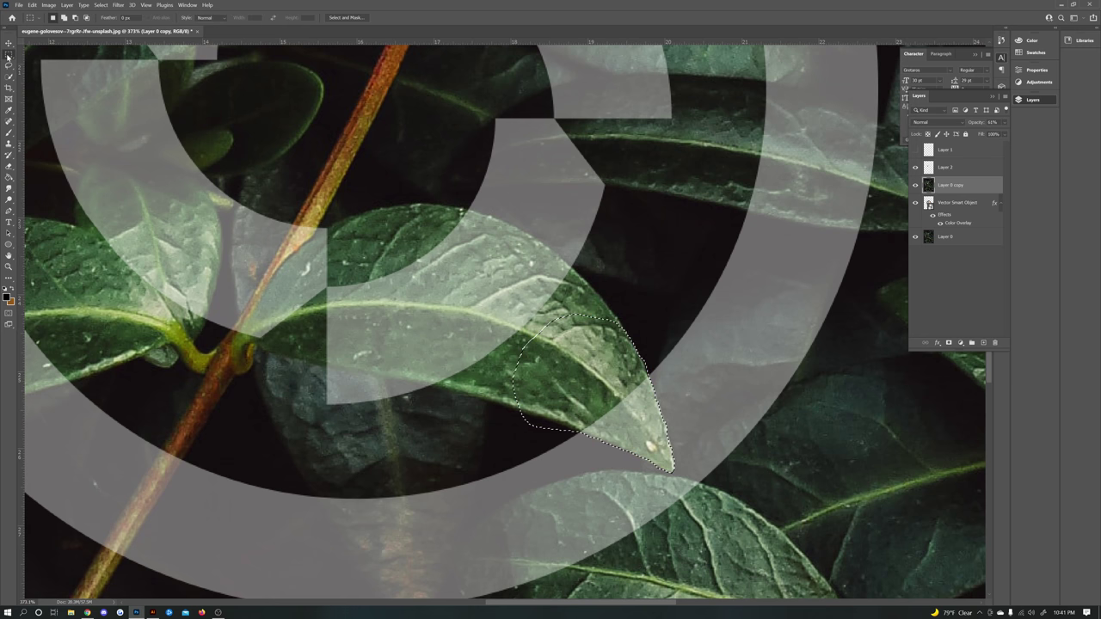
{"action": "right_click", "coordinate": [604, 385]}
{"action": "left_click", "coordinate": [632, 443]}
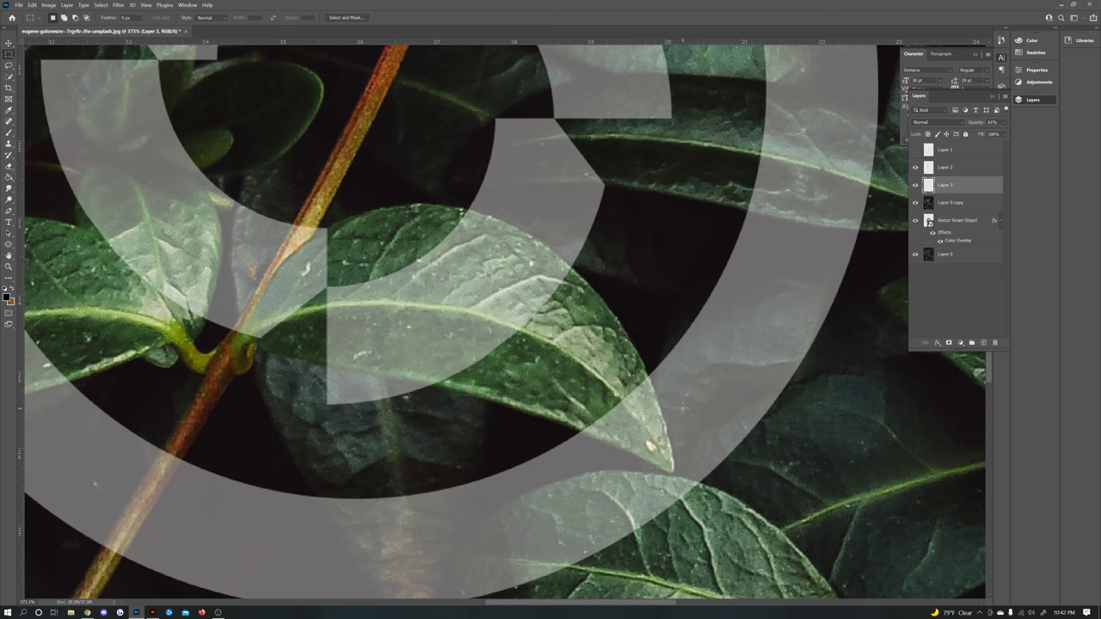
Step: Reselect the Layer 0 copy photo layer for the next leaf
{"action": "scroll", "coordinate": [683, 407], "scroll_direction": "down", "scroll_amount": 4}
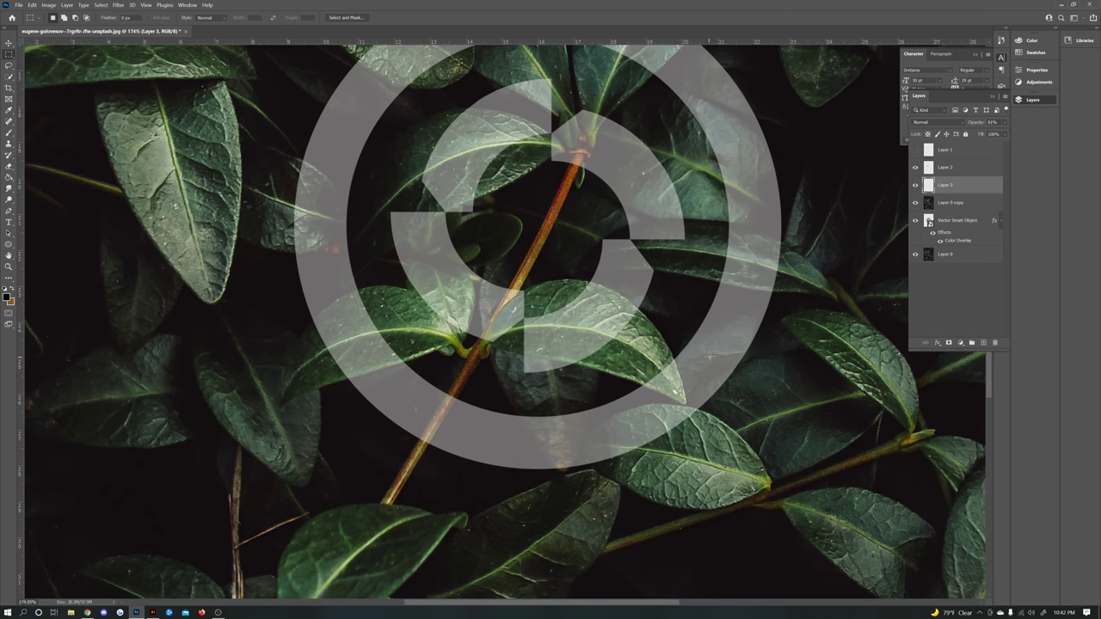
{"action": "scroll", "coordinate": [709, 356], "scroll_direction": "down", "scroll_amount": 3}
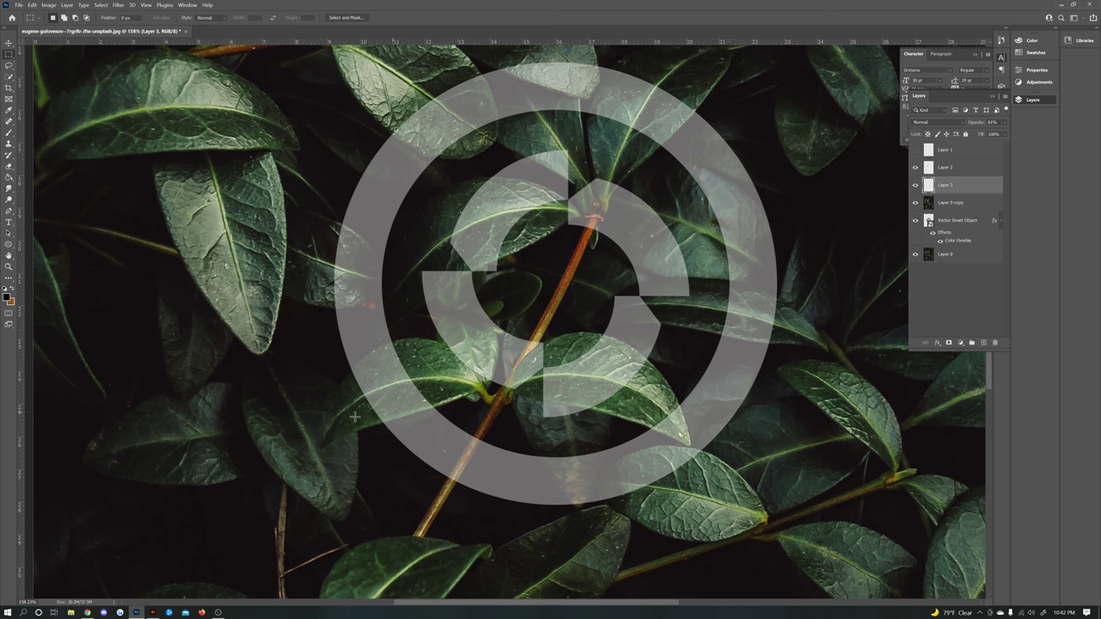
{"action": "scroll", "coordinate": [354, 417], "scroll_direction": "up", "scroll_amount": 3}
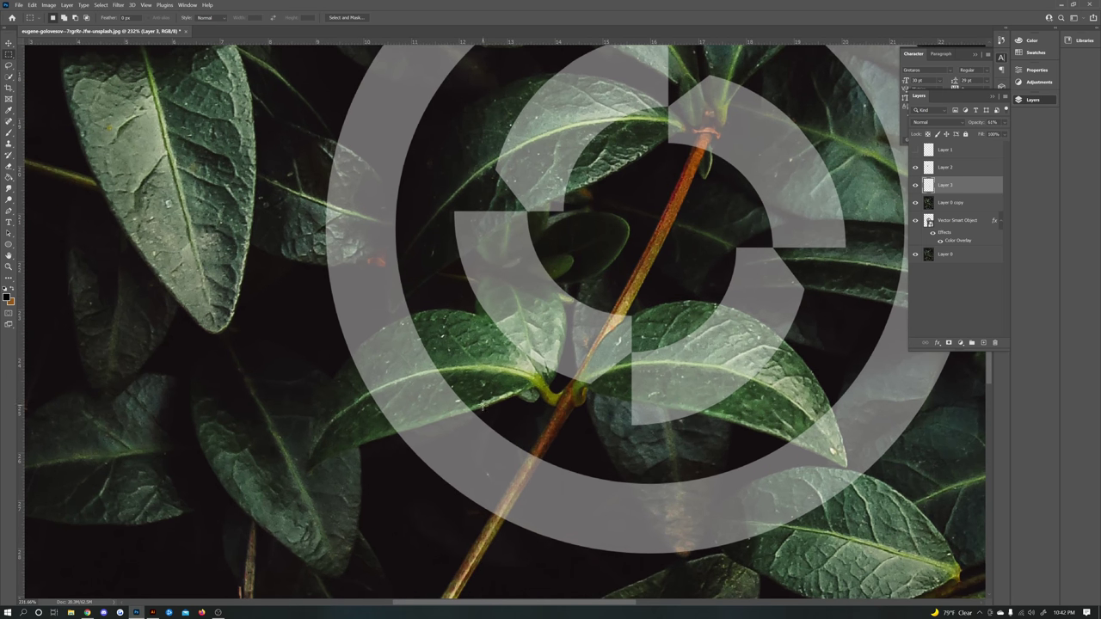
{"action": "scroll", "coordinate": [484, 405], "scroll_direction": "down", "scroll_amount": 2}
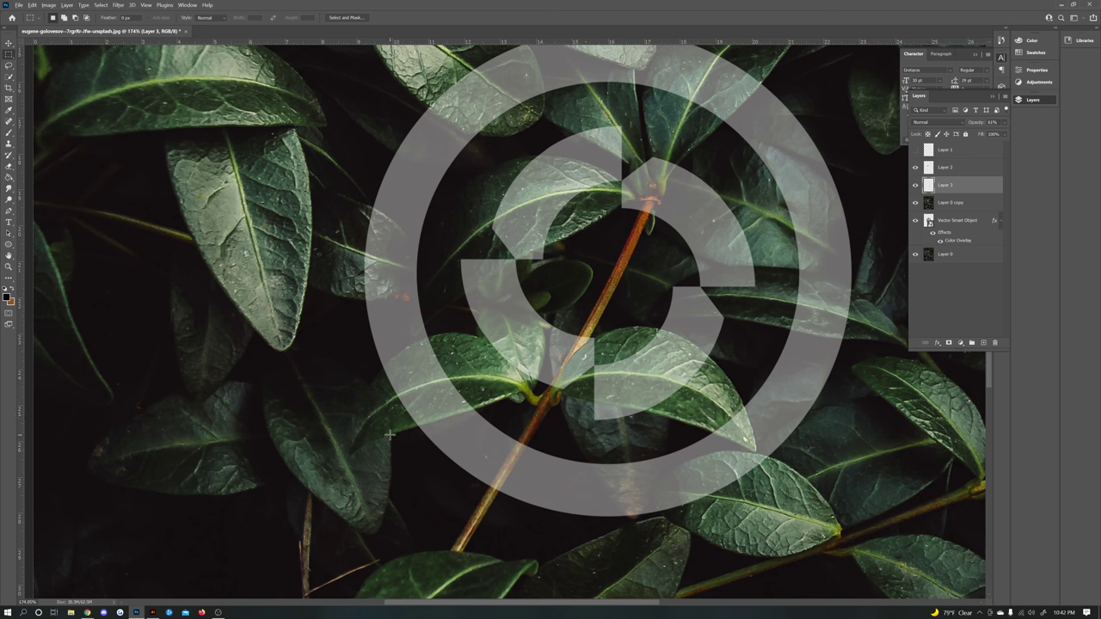
{"action": "scroll", "coordinate": [390, 434], "scroll_direction": "up", "scroll_amount": 3}
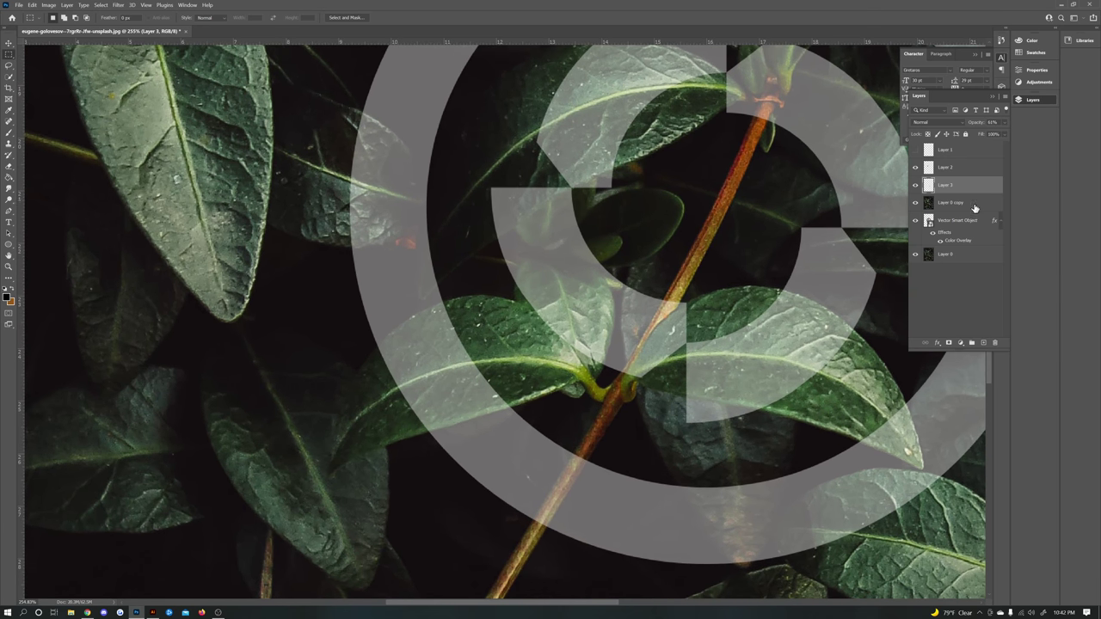
{"action": "left_click", "coordinate": [975, 207]}
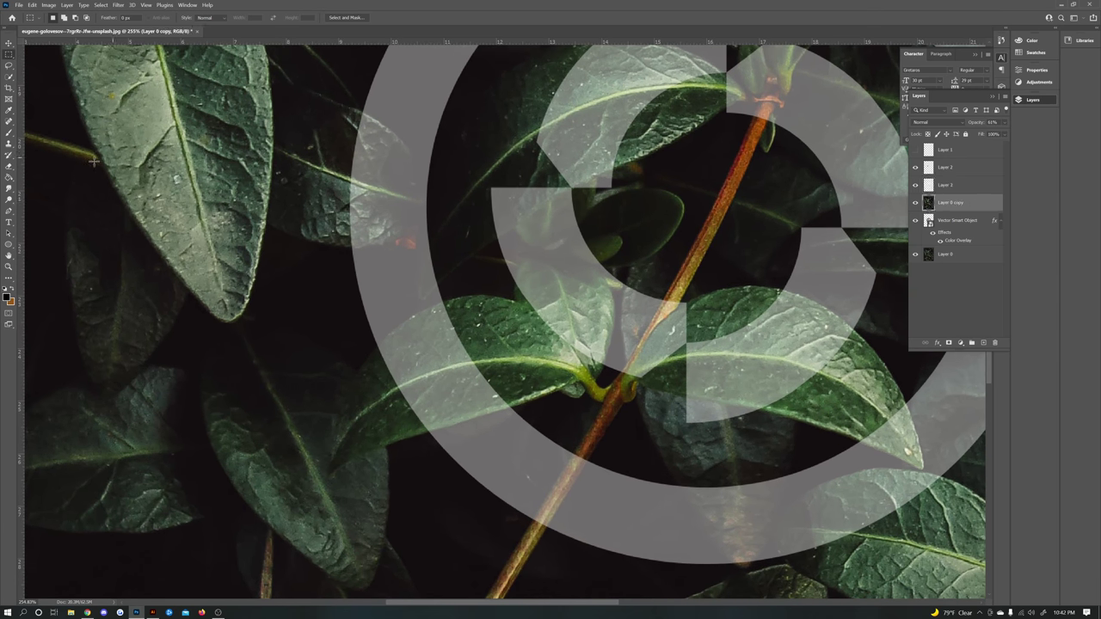
{"action": "left_click", "coordinate": [8, 210]}
Step: Trace a closed path around the leaf crossing the logo's left side
{"action": "scroll", "coordinate": [434, 443], "scroll_direction": "up", "scroll_amount": 2}
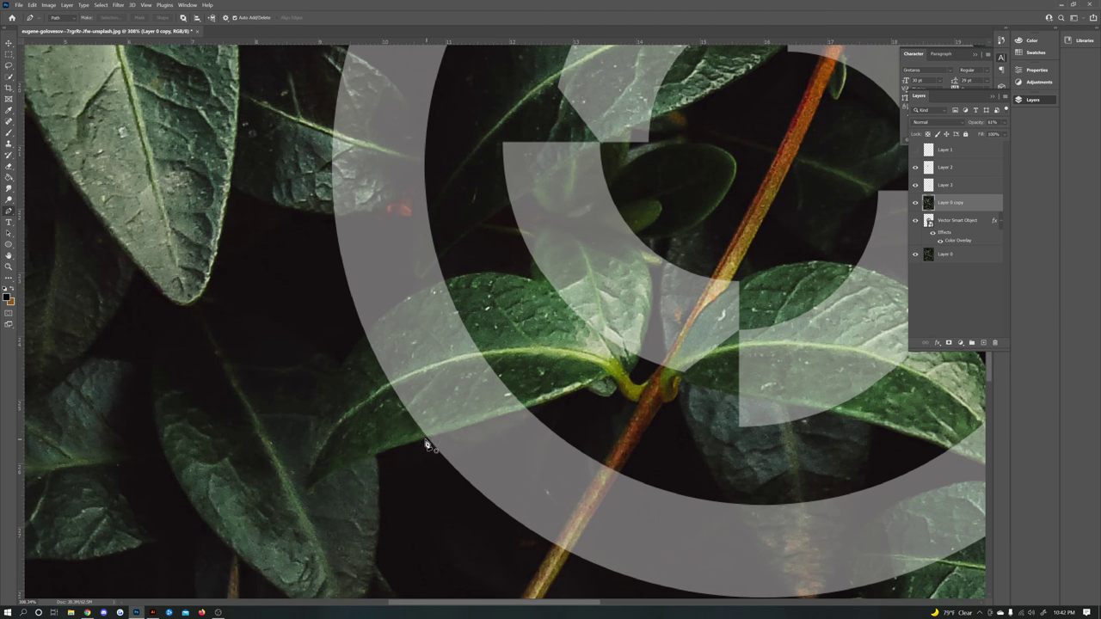
{"action": "left_click", "coordinate": [424, 439]}
{"action": "mouse_move", "coordinate": [477, 427]}
{"action": "left_mouse_down"}
{"action": "mouse_move", "coordinate": [535, 410]}
{"action": "mouse_move", "coordinate": [493, 315]}
{"action": "mouse_move", "coordinate": [463, 281]}
{"action": "left_mouse_up"}
{"action": "left_click_drag", "start_coordinate": [375, 331], "coordinate": [329, 386]}
{"action": "left_click", "coordinate": [337, 437]}
{"action": "left_click", "coordinate": [424, 438]}
Step: Convert the left leaf path to a selection and cut it onto Layer 4
{"action": "right_click", "coordinate": [450, 393]}
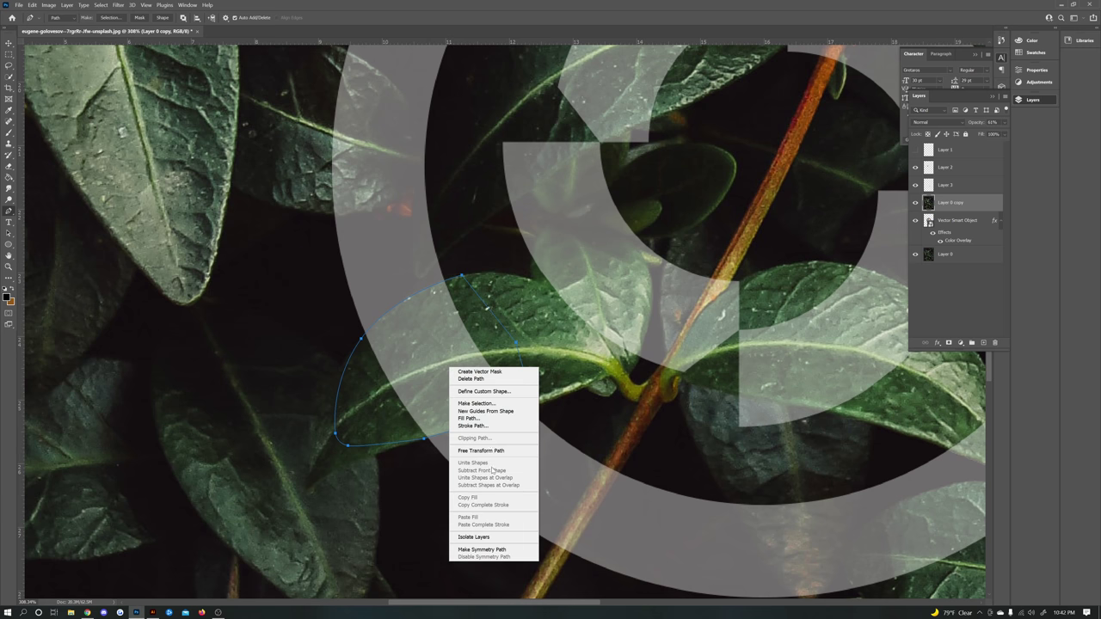
{"action": "left_click", "coordinate": [479, 404]}
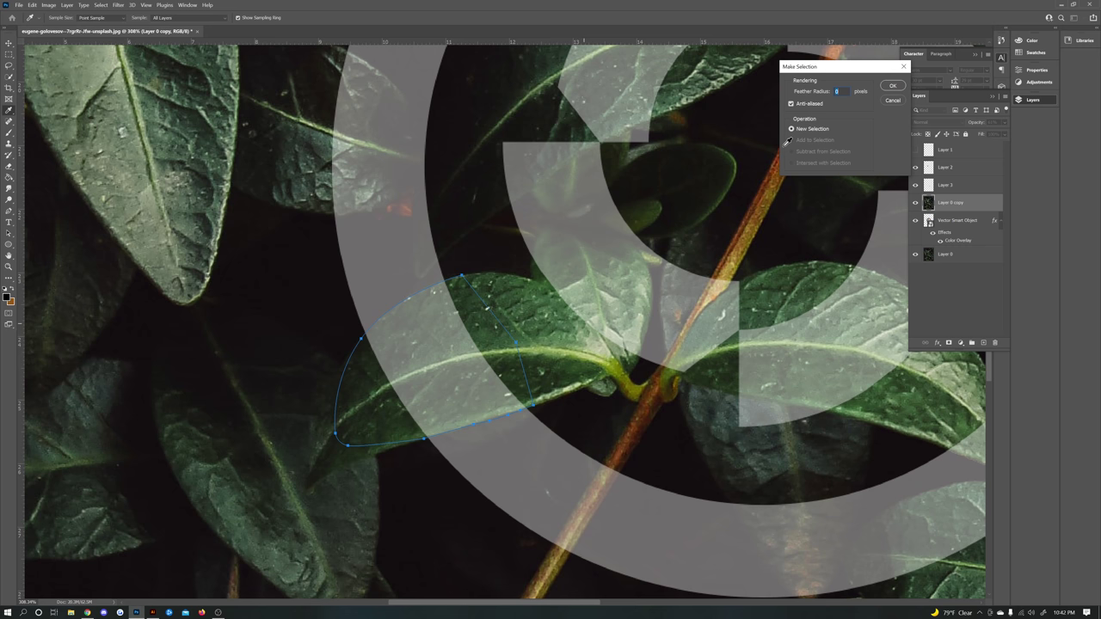
{"action": "left_click", "coordinate": [894, 85]}
{"action": "key", "text": "m"}
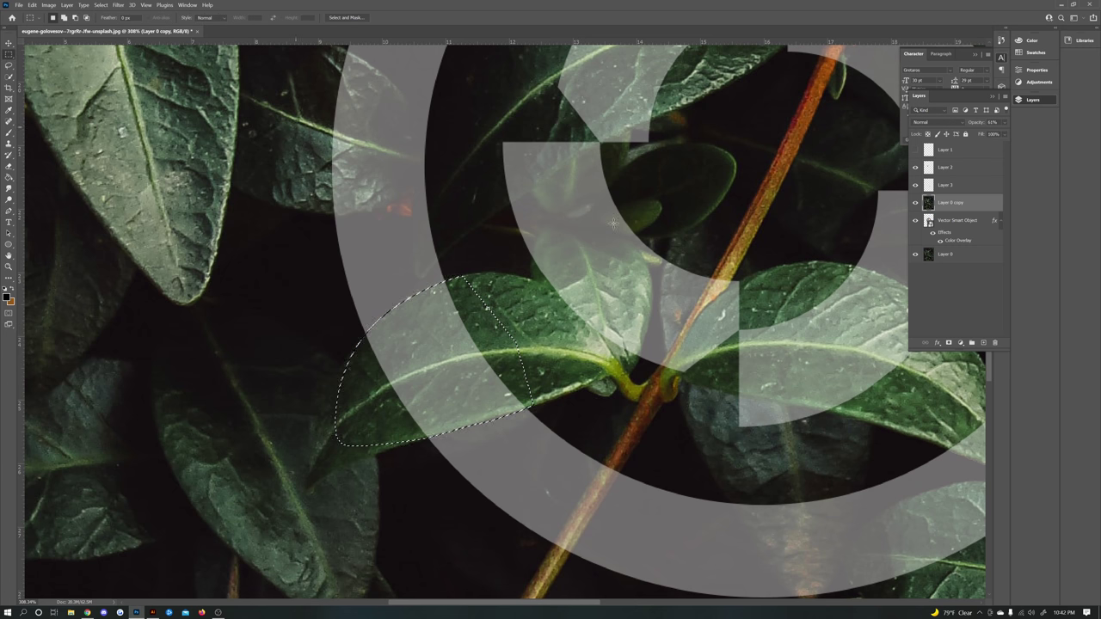
{"action": "right_click", "coordinate": [441, 362]}
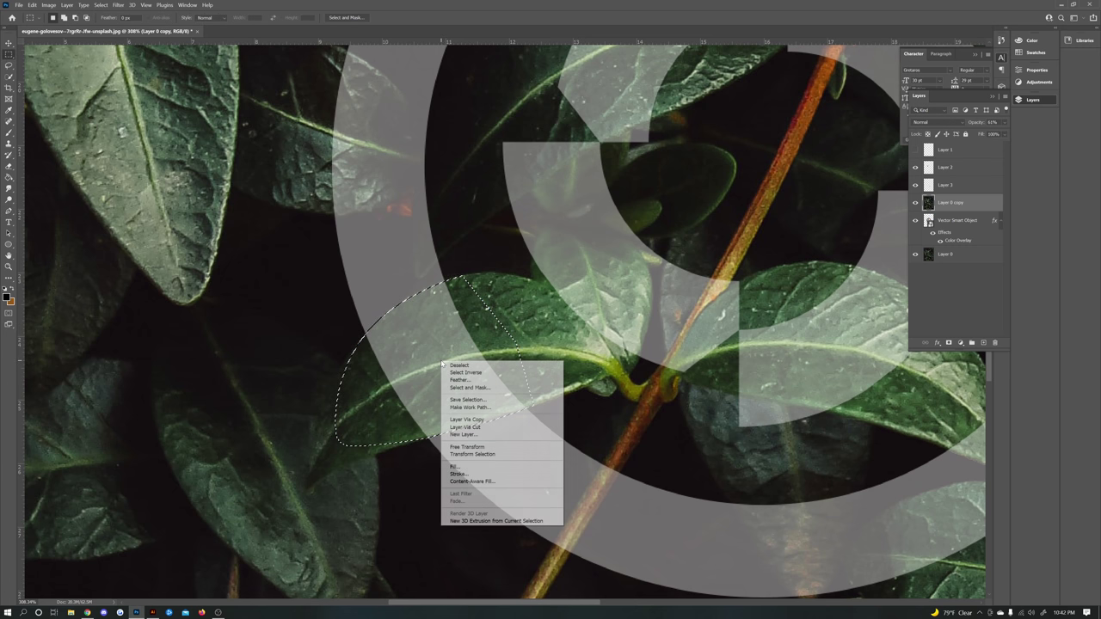
{"action": "left_click", "coordinate": [493, 428]}
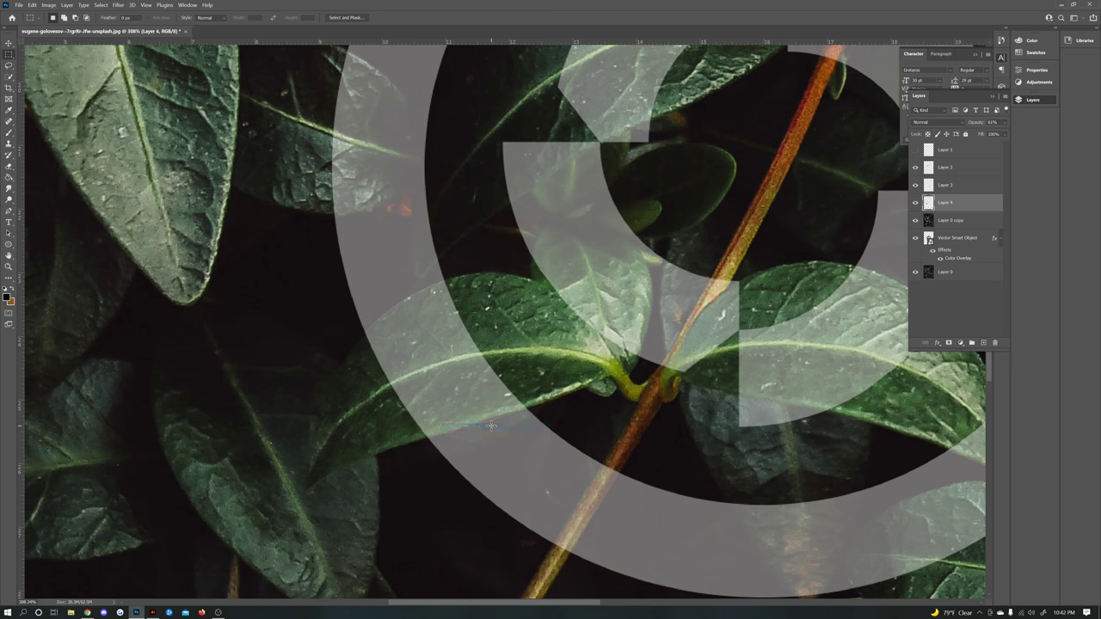
Step: Hide Layer 0 copy and drag it to the trash to delete it
{"action": "left_click", "coordinate": [915, 220]}
{"action": "scroll", "coordinate": [486, 336], "scroll_direction": "down", "scroll_amount": 5}
{"action": "scroll", "coordinate": [486, 335], "scroll_direction": "down", "scroll_amount": 1}
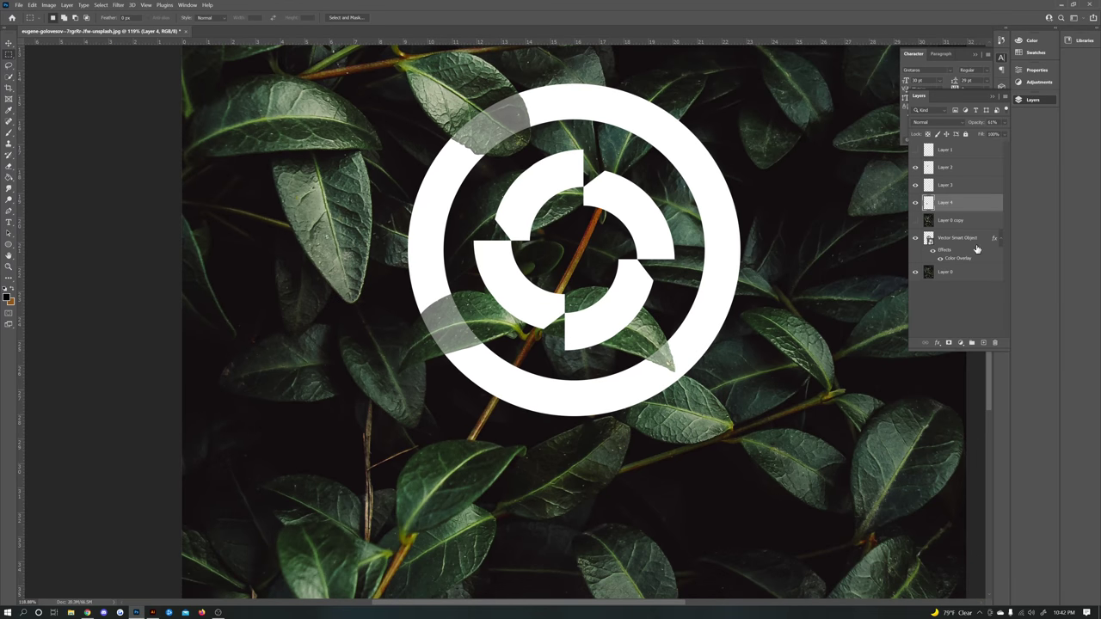
{"action": "left_click", "coordinate": [929, 221]}
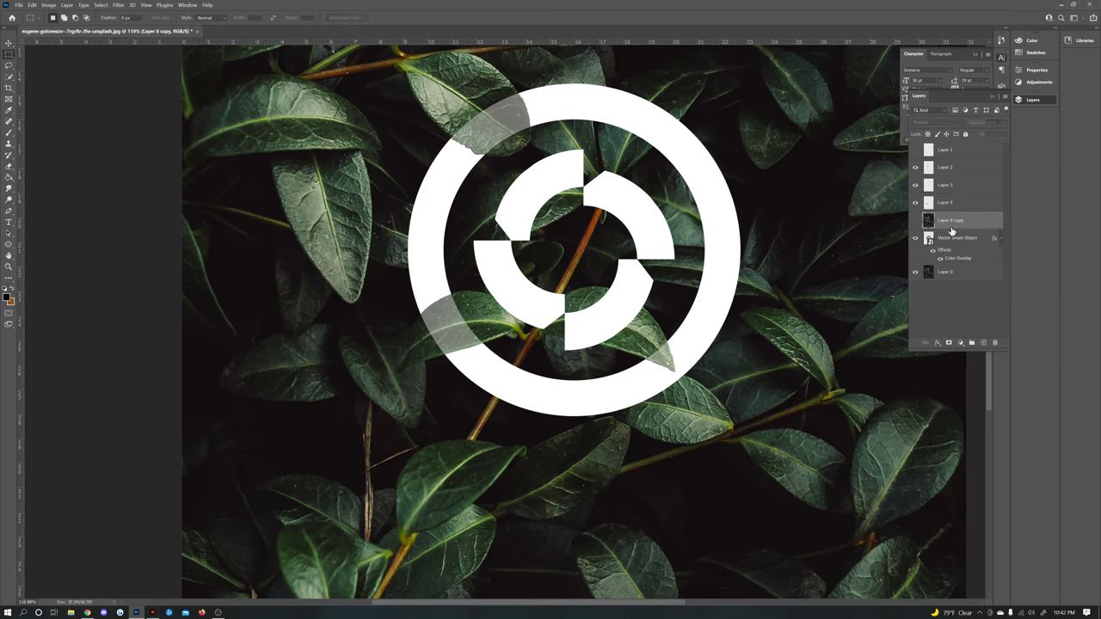
{"action": "left_click_drag", "start_coordinate": [952, 231], "coordinate": [995, 342]}
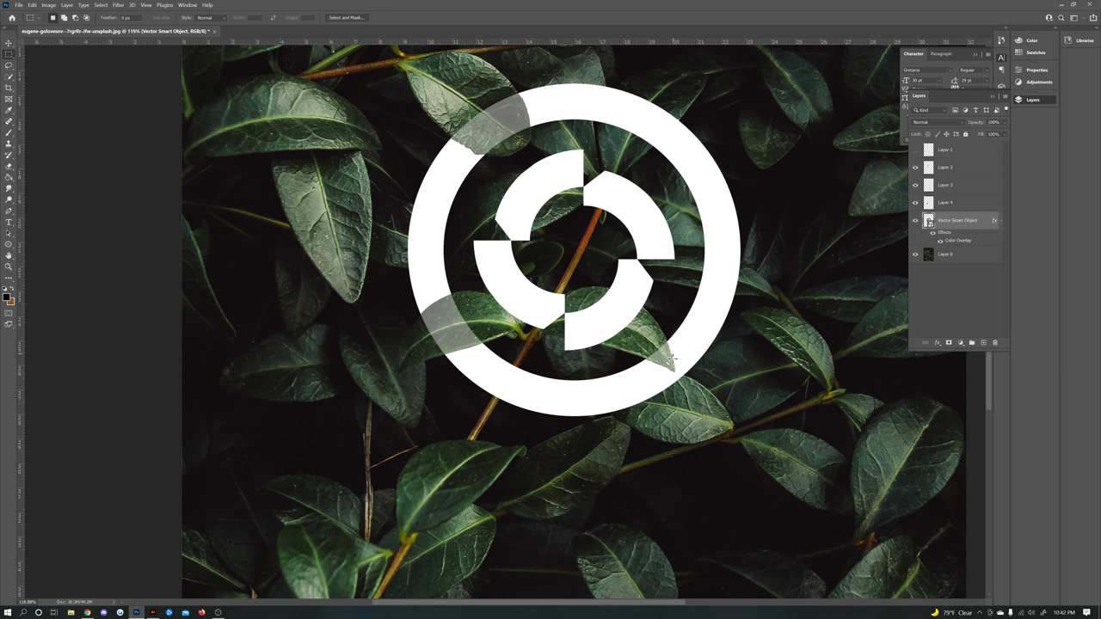
Step: Adjust the leaf layers' opacity, bringing Layer 4 up to 100%
{"action": "left_click", "coordinate": [957, 171]}
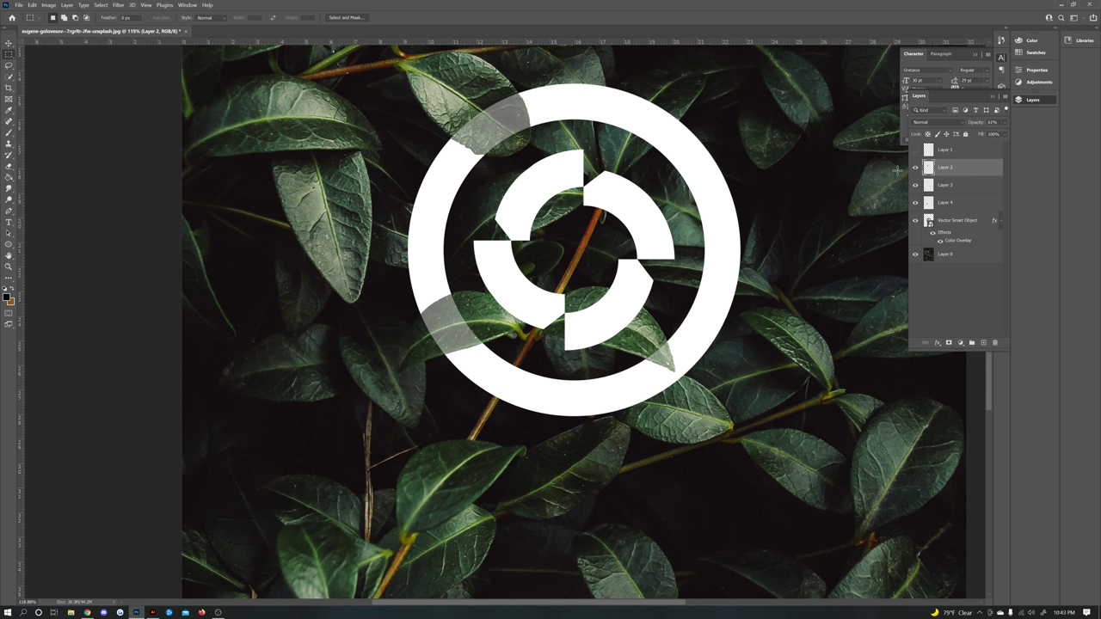
{"action": "key", "text": "alt+bracketleft"}
{"action": "key", "text": "alt+bracketleft"}
{"action": "left_click", "coordinate": [962, 165]}
{"action": "left_click_drag", "start_coordinate": [1006, 126], "coordinate": [996, 133]}
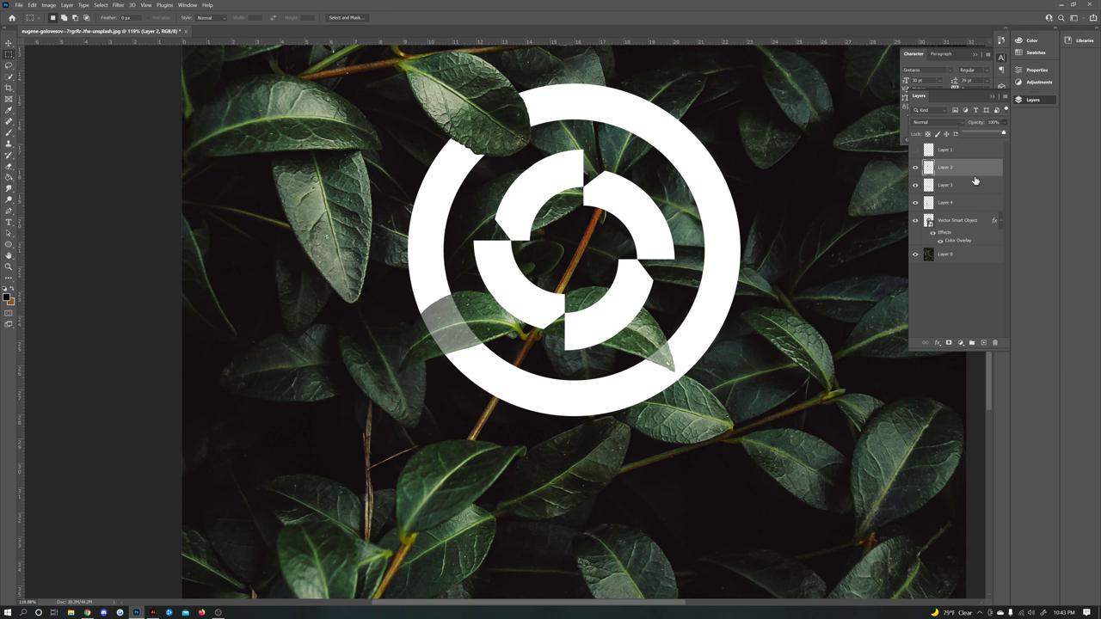
{"action": "left_click", "coordinate": [975, 184]}
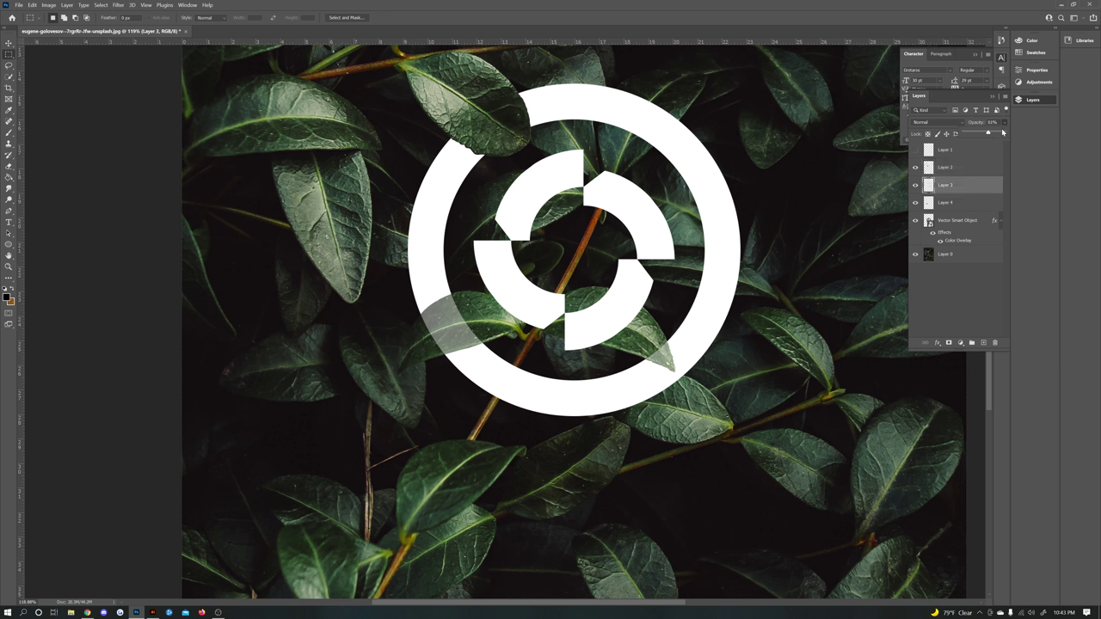
{"action": "left_click", "coordinate": [970, 200]}
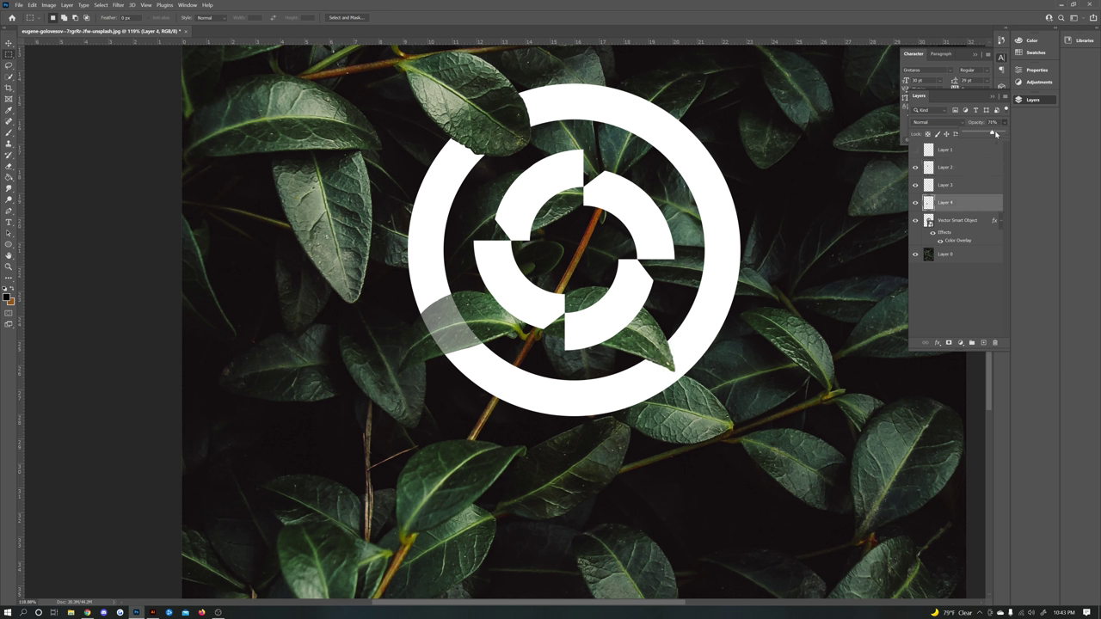
{"action": "left_click_drag", "start_coordinate": [996, 135], "coordinate": [1003, 133]}
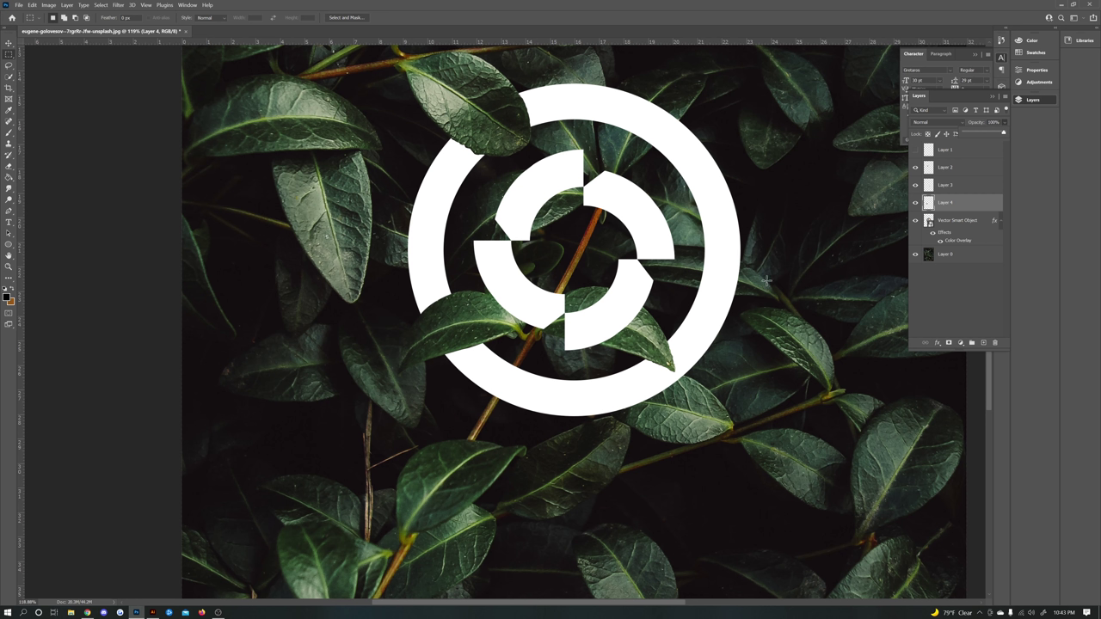
Step: Merge Layers 2, 3 and 4 into one Layer 2 and toggle it to compare
{"action": "left_click", "coordinate": [961, 173]}
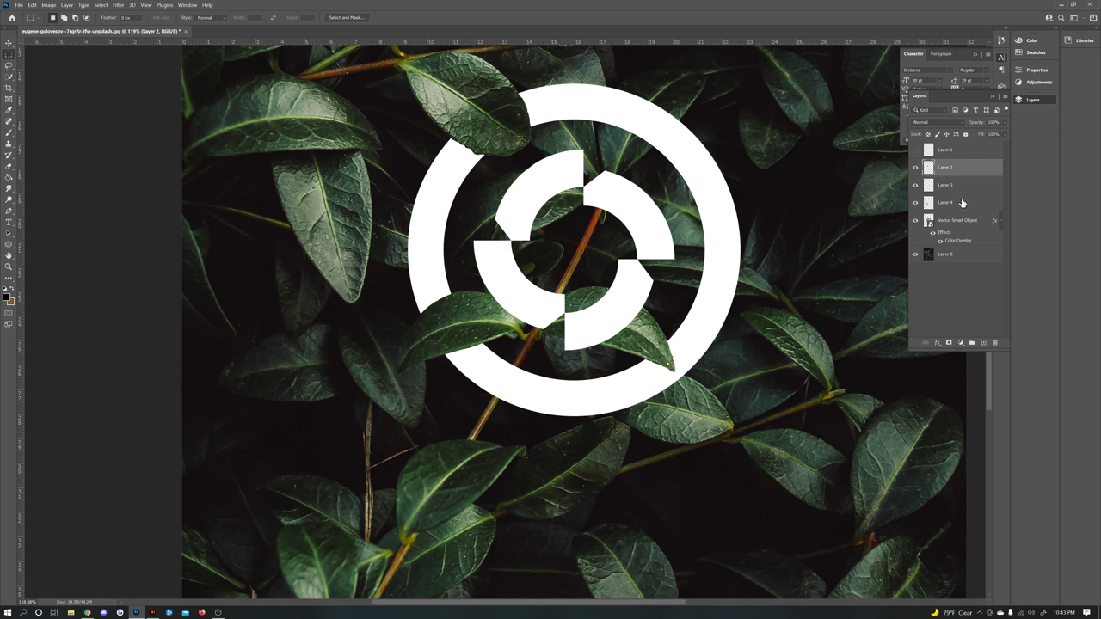
{"action": "left_click", "coordinate": [962, 203]}
{"action": "left_click", "coordinate": [962, 173]}
{"action": "left_click", "coordinate": [960, 186], "text": "shift"}
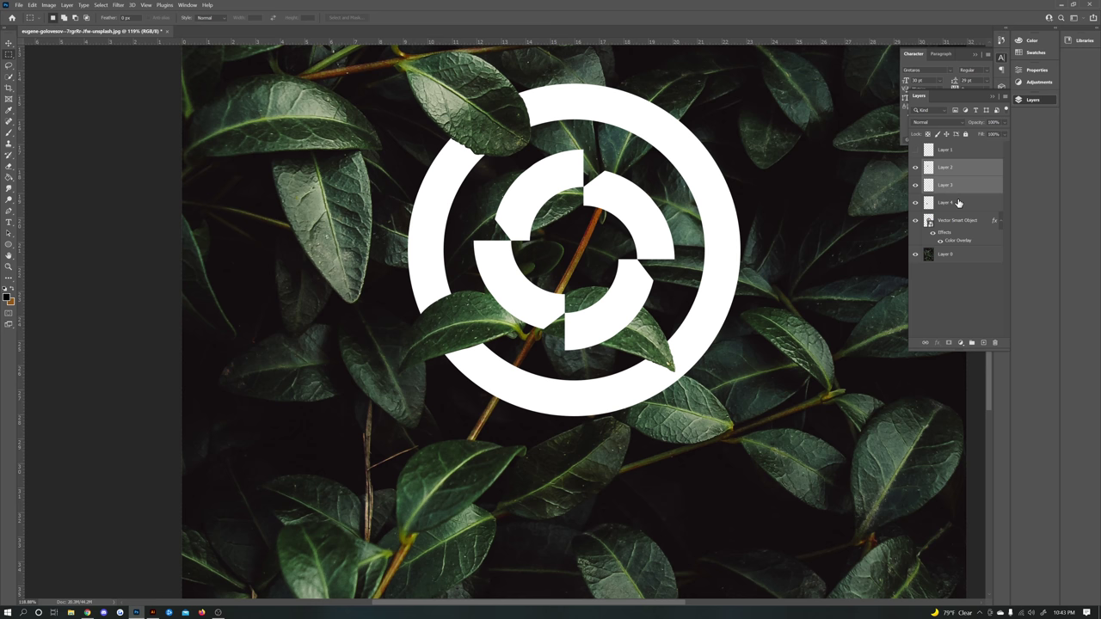
{"action": "left_click", "coordinate": [958, 203], "text": "shift"}
{"action": "right_click", "coordinate": [961, 173]}
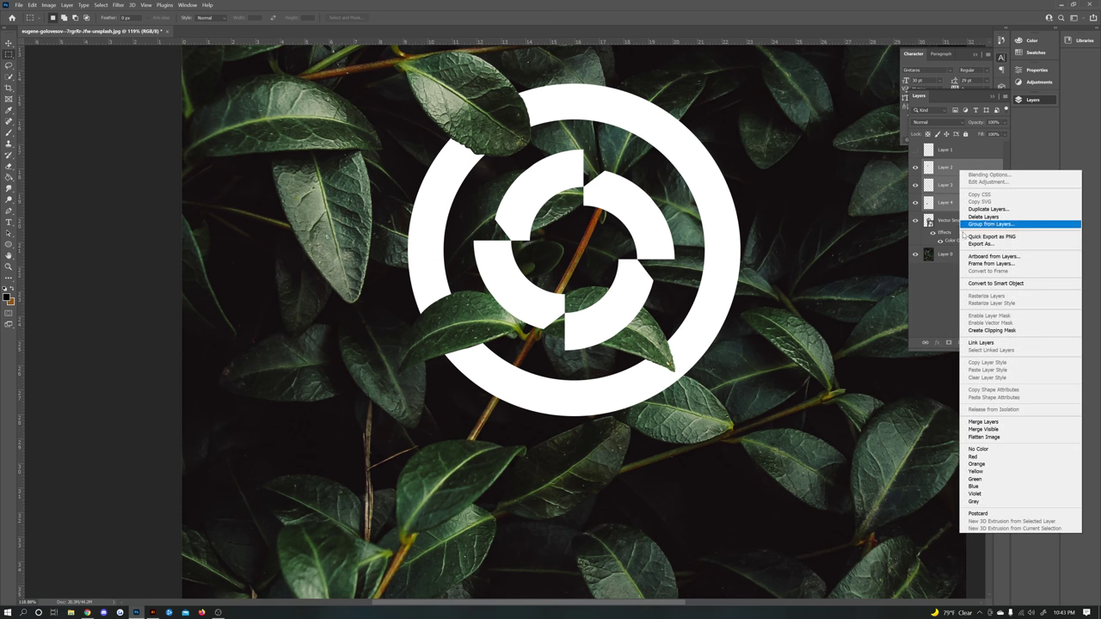
{"action": "left_click", "coordinate": [990, 423]}
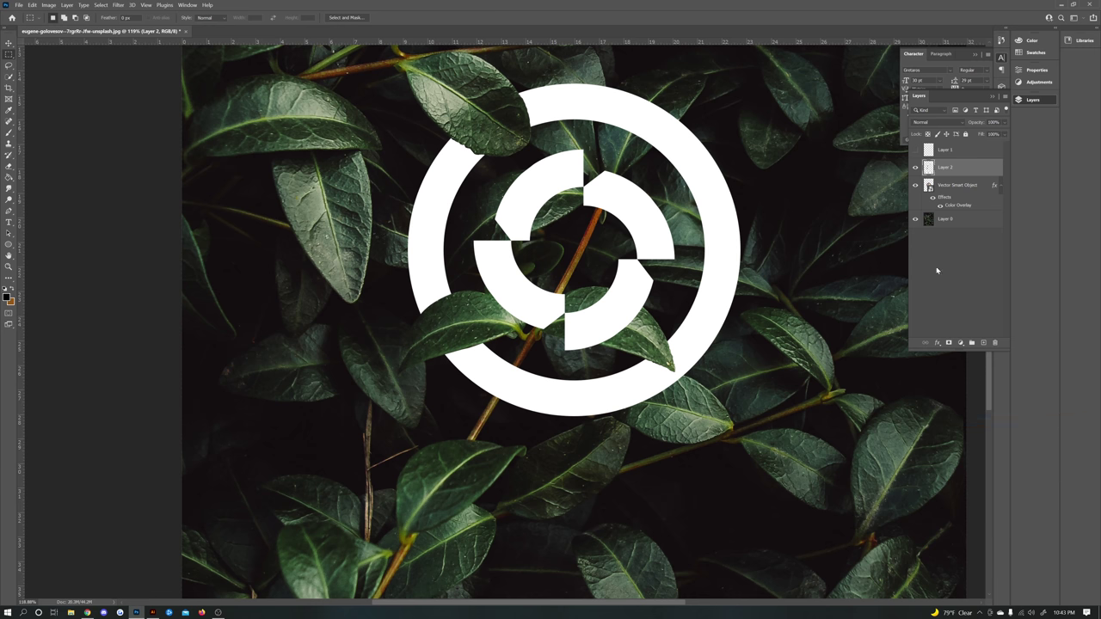
{"action": "left_click", "coordinate": [917, 169]}
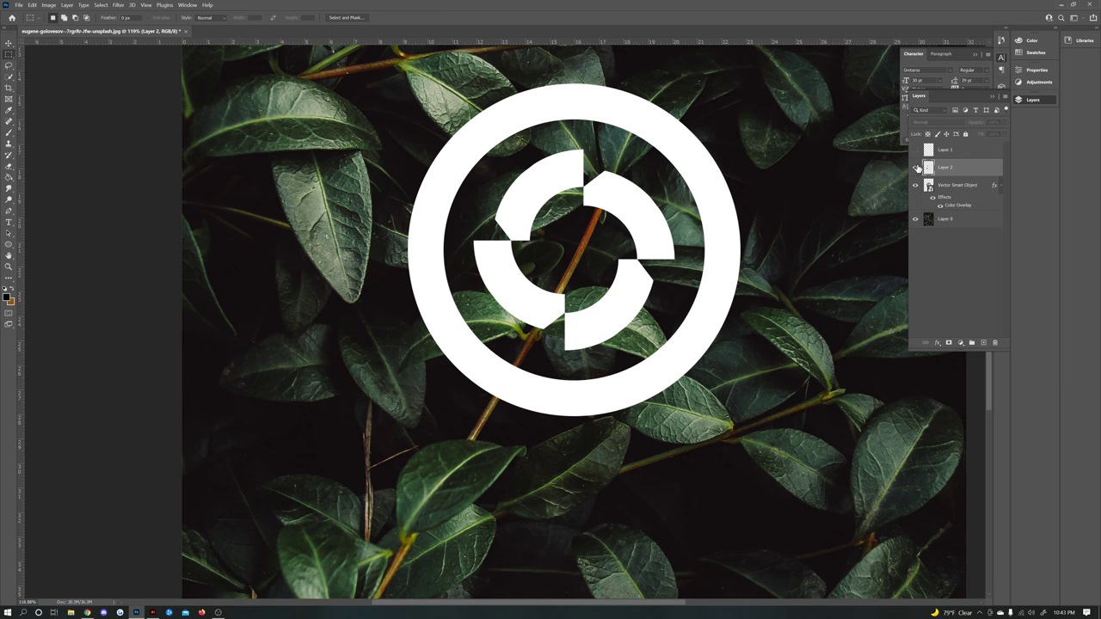
{"action": "left_click", "coordinate": [916, 169]}
{"action": "left_click", "coordinate": [916, 169]}
{"action": "left_click", "coordinate": [916, 170]}
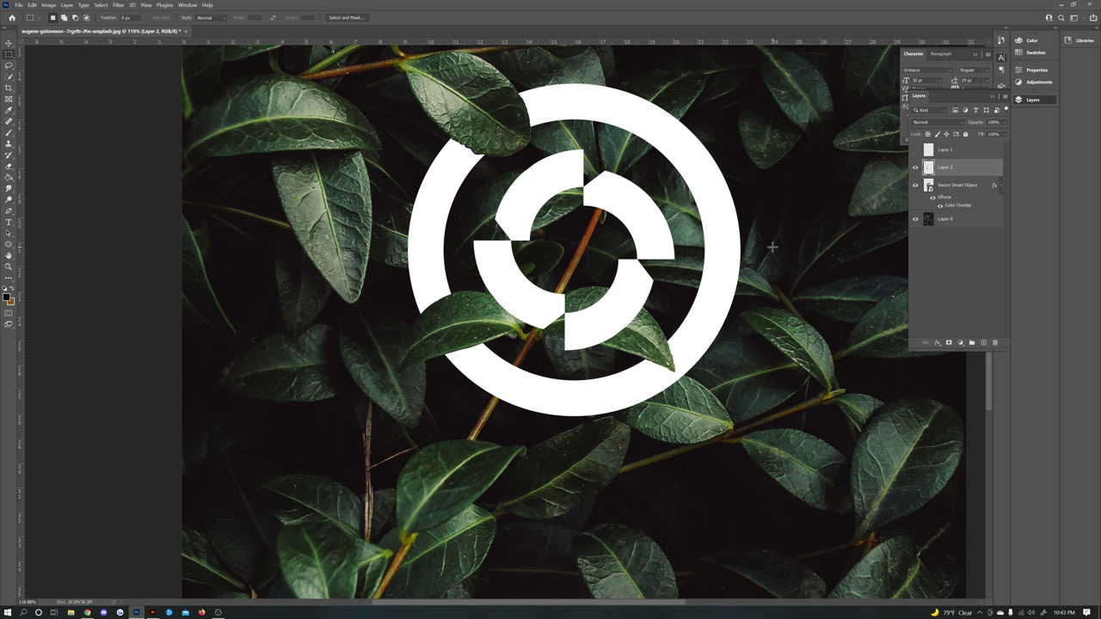
Step: Load the logo's outline as a selection and add a new Layer 3 beneath leaf Layer 2
{"action": "left_click", "coordinate": [929, 187], "text": "ctrl"}
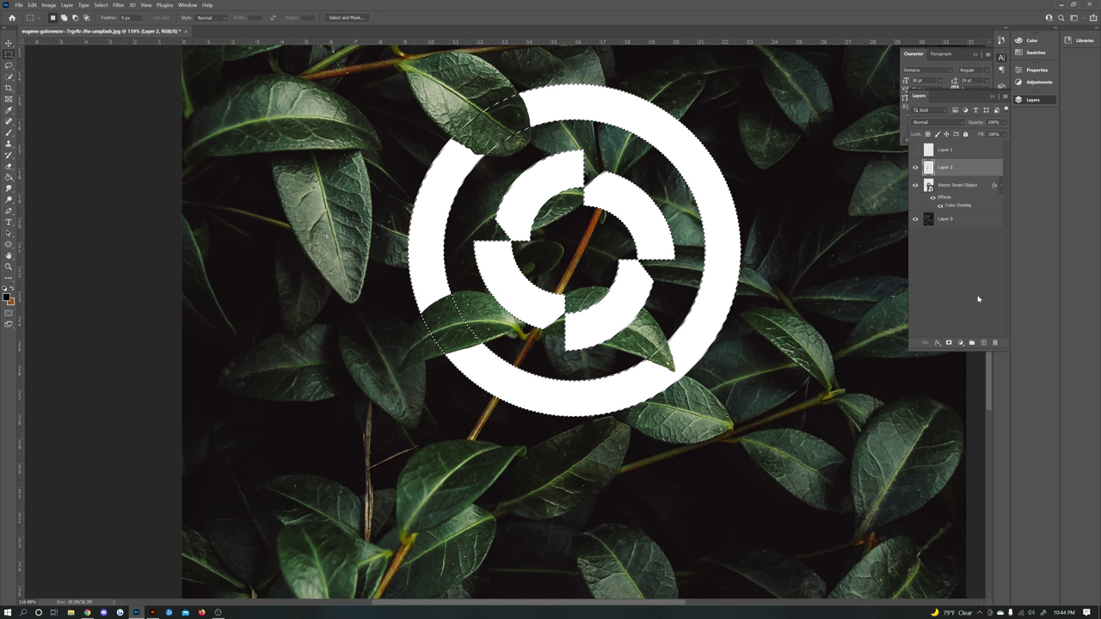
{"action": "left_click", "coordinate": [983, 345]}
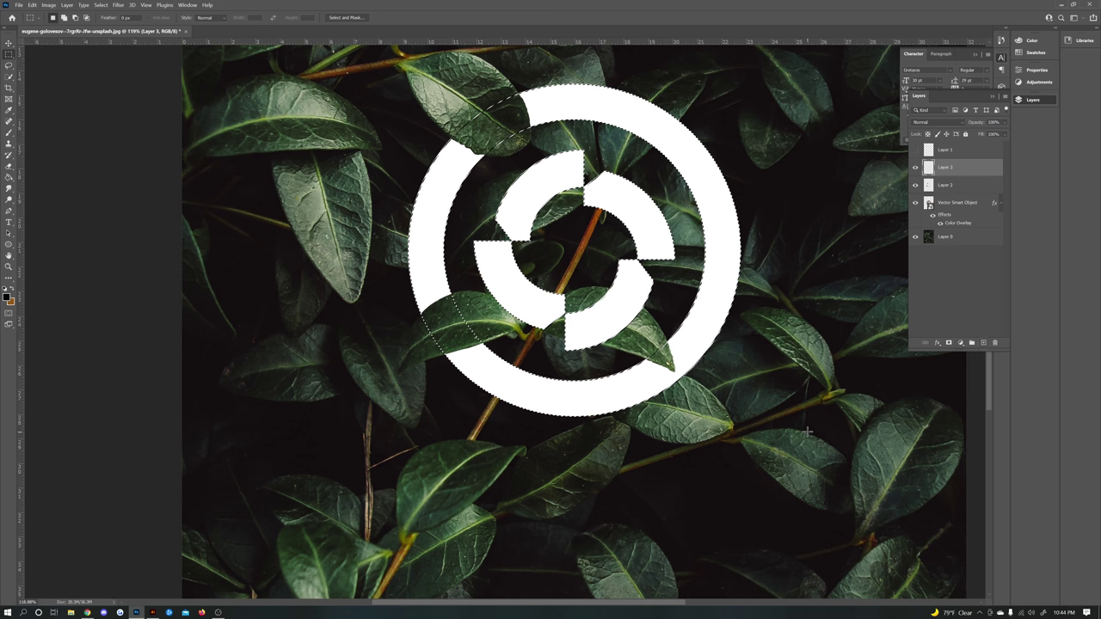
{"action": "left_click_drag", "start_coordinate": [958, 170], "coordinate": [949, 195]}
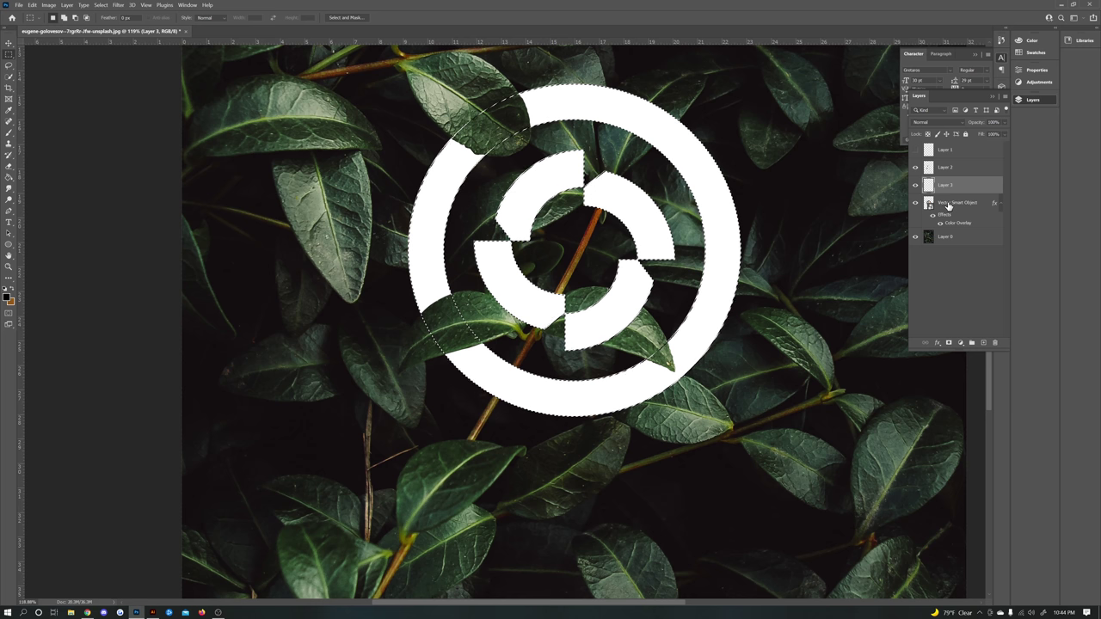
Step: Select the Brush tool and set a soft brush of about 84 px with 0% hardness
{"action": "left_click", "coordinate": [9, 134]}
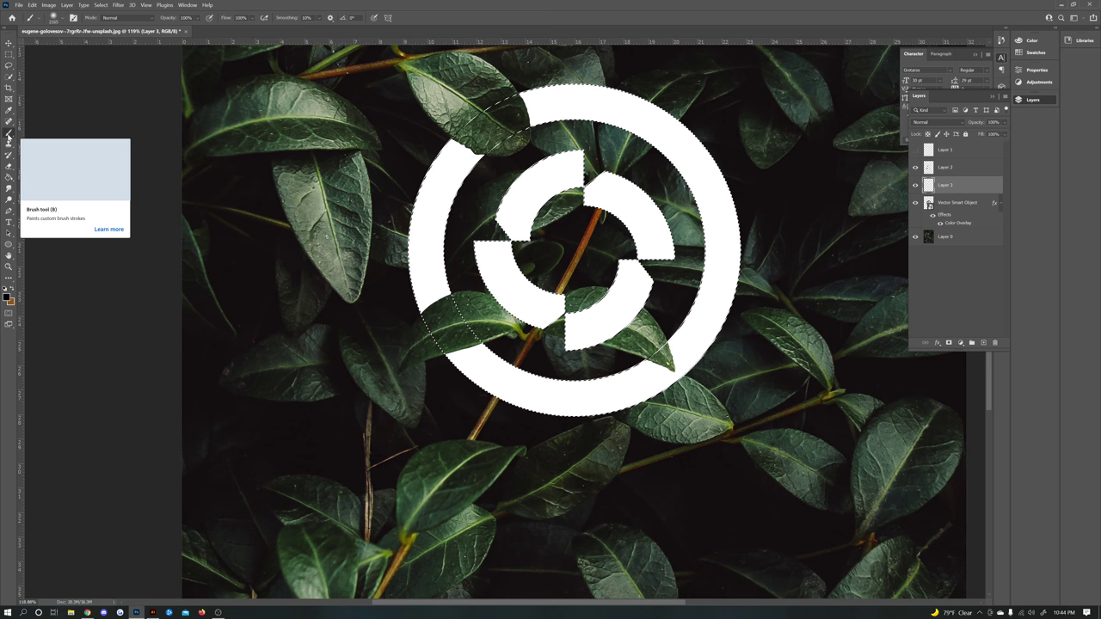
{"action": "right_click", "coordinate": [72, 57]}
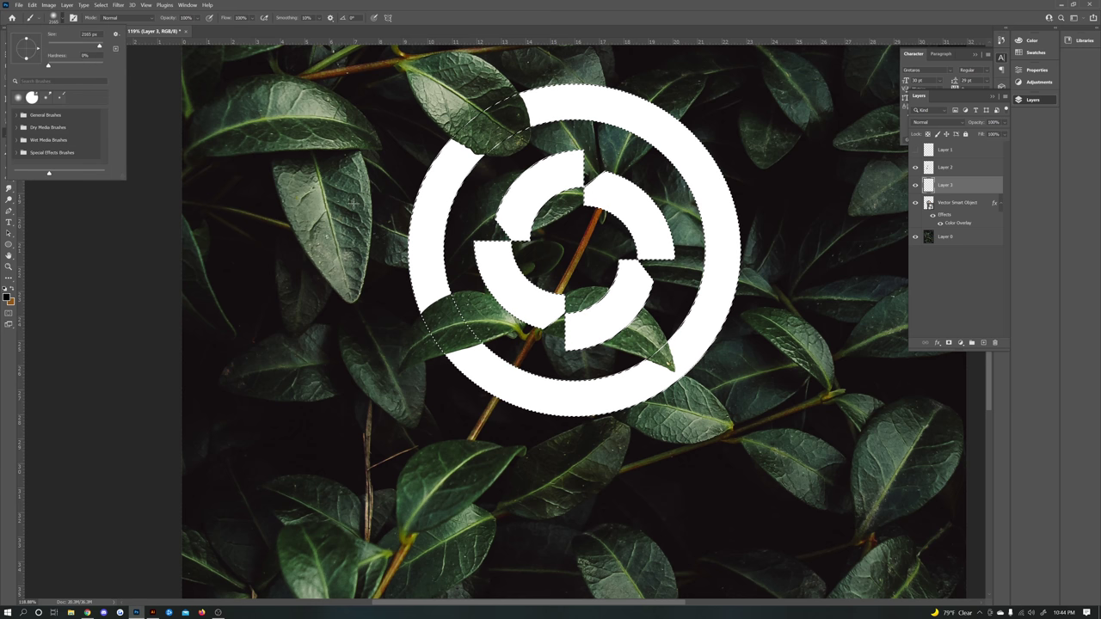
{"action": "left_click_drag", "start_coordinate": [92, 44], "coordinate": [69, 45]}
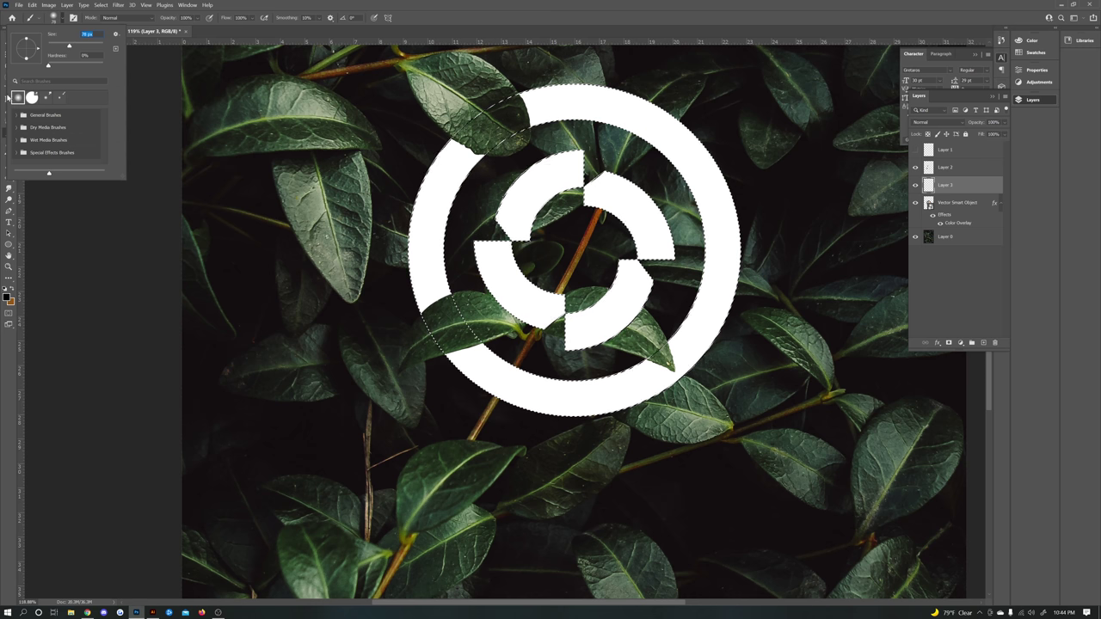
{"action": "left_click_drag", "start_coordinate": [69, 45], "coordinate": [71, 48]}
Step: Zoom in on the leaf crossing the ring's left side and paint a soft black shadow beneath it on Layer 3
{"action": "left_click", "coordinate": [9, 267]}
{"action": "left_click_drag", "start_coordinate": [485, 353], "coordinate": [485, 353]}
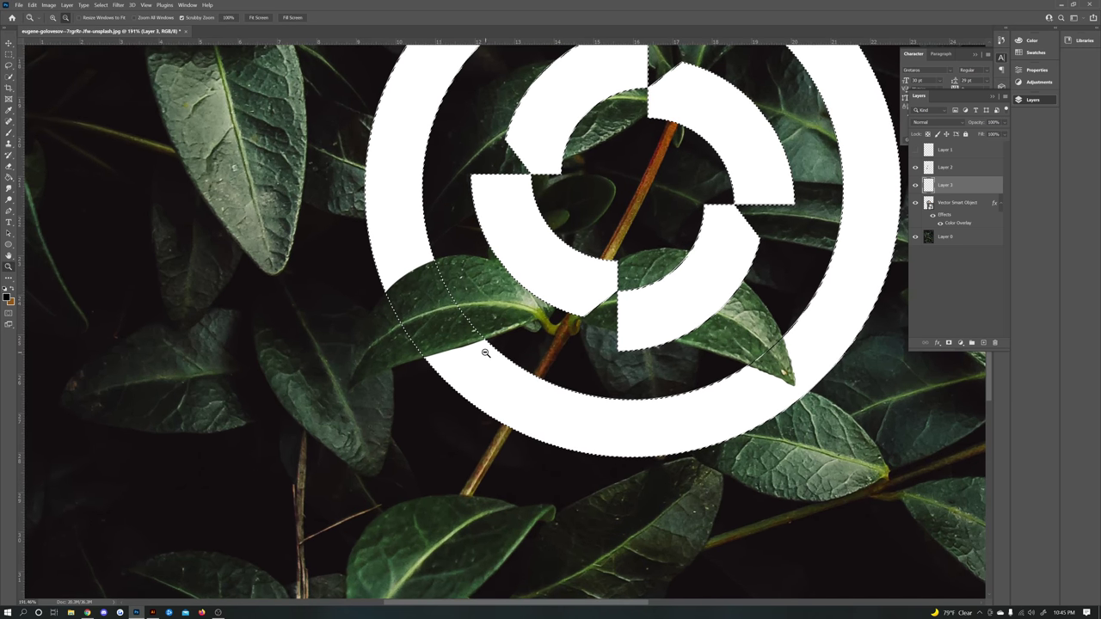
{"action": "key", "text": "b"}
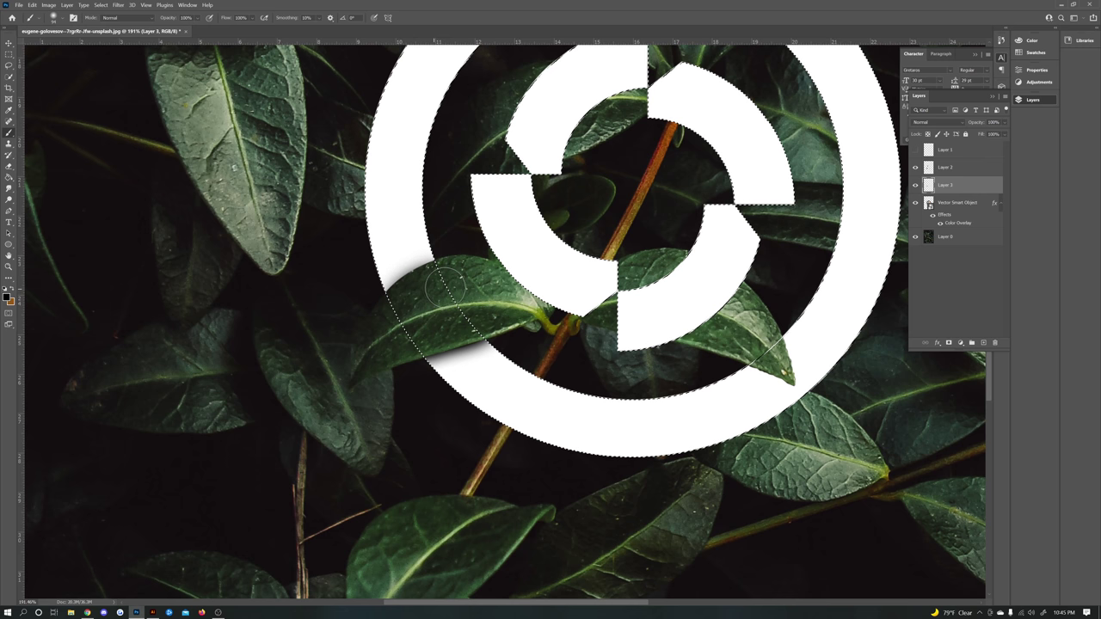
{"action": "scroll", "coordinate": [600, 204], "scroll_direction": "down", "scroll_amount": 3}
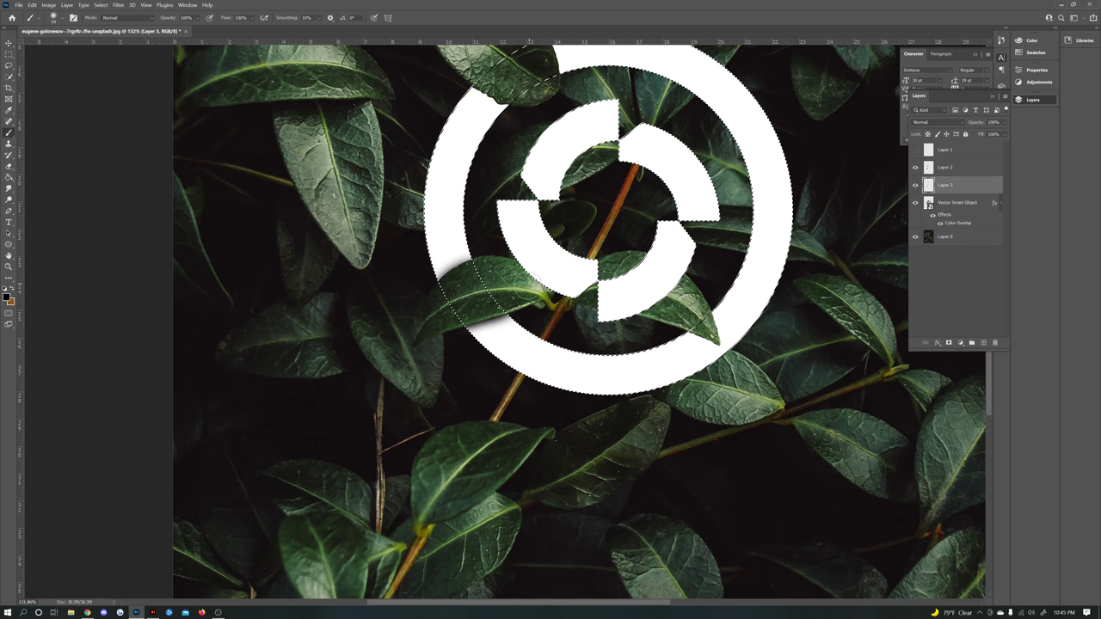
{"action": "scroll", "coordinate": [583, 322], "scroll_direction": "up", "scroll_amount": 1}
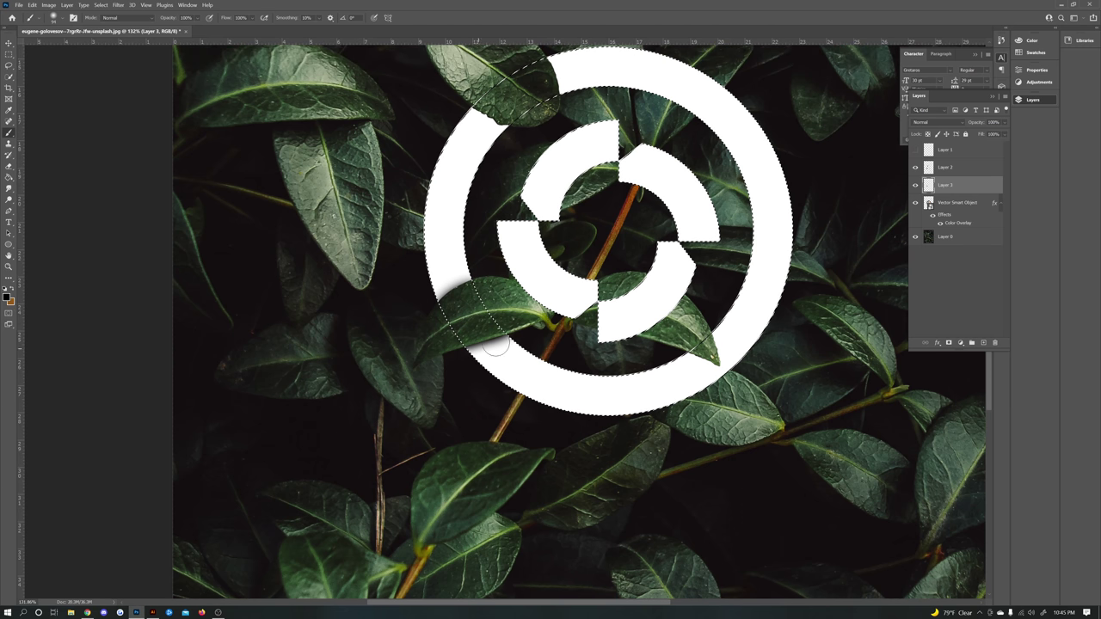
{"action": "scroll", "coordinate": [508, 340], "scroll_direction": "up", "scroll_amount": 3}
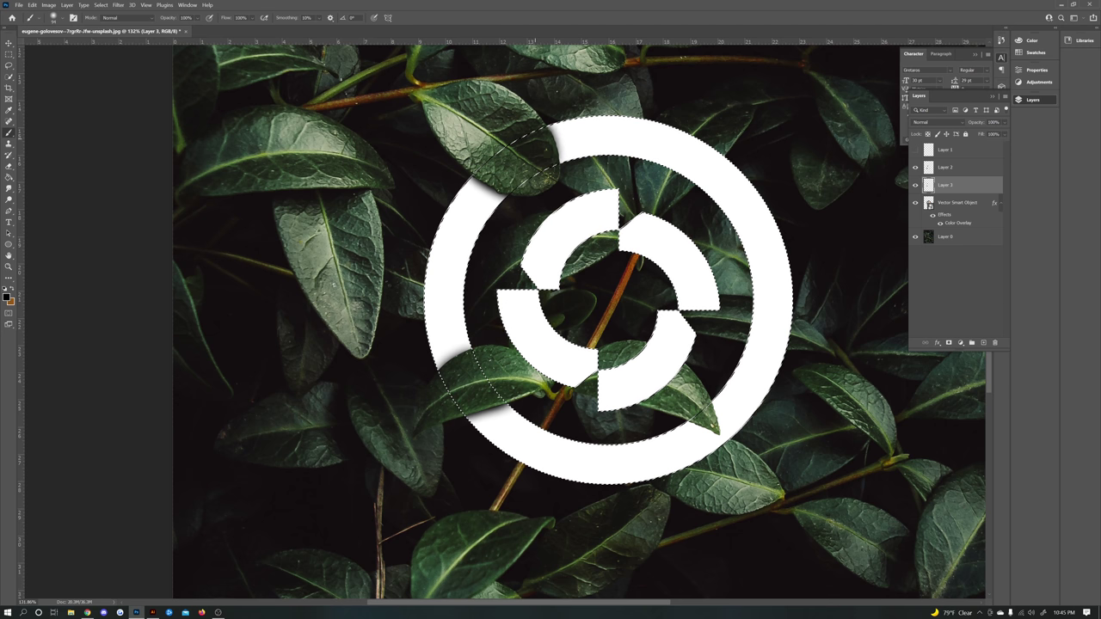
{"action": "scroll", "coordinate": [654, 349], "scroll_direction": "down", "scroll_amount": 2}
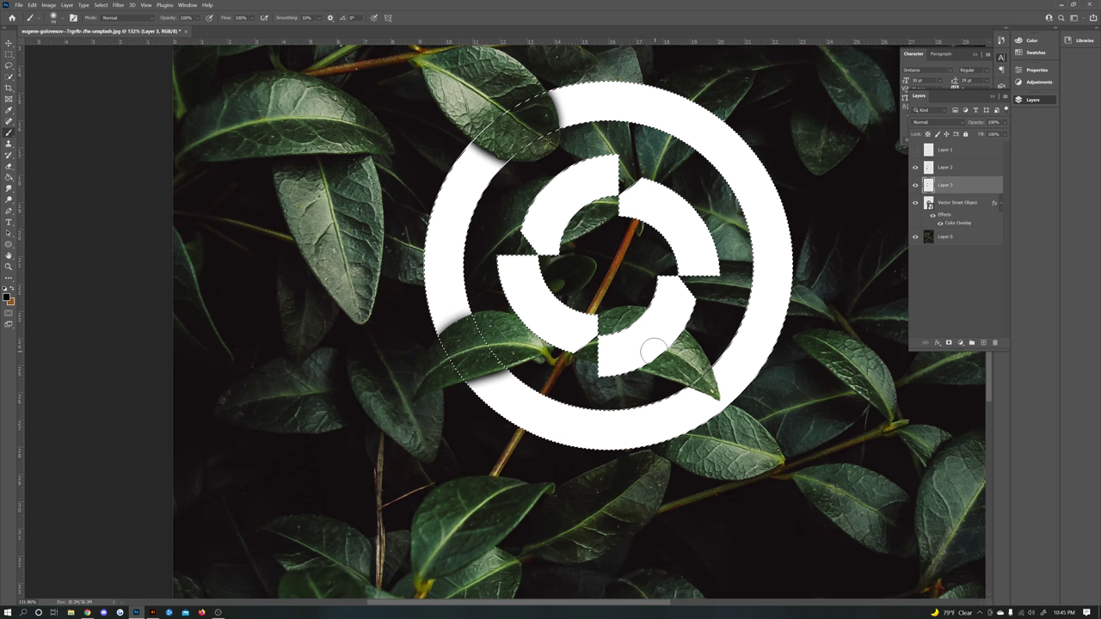
{"action": "scroll", "coordinate": [818, 412], "scroll_direction": "up", "scroll_amount": 2}
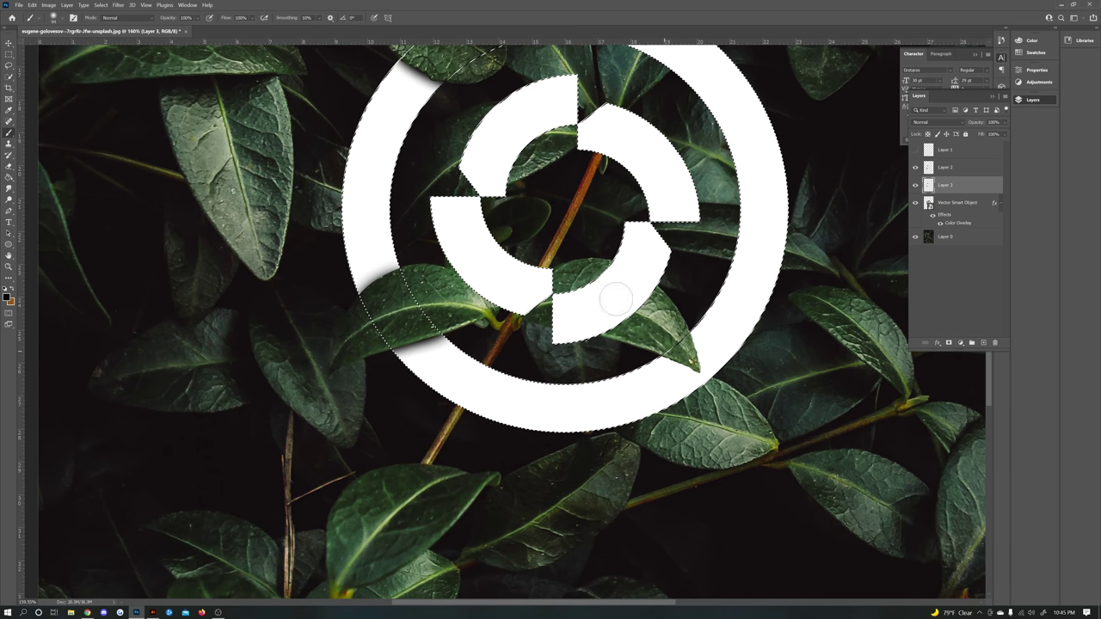
{"action": "scroll", "coordinate": [720, 380], "scroll_direction": "up", "scroll_amount": 2}
{"action": "scroll", "coordinate": [720, 380], "scroll_direction": "up", "scroll_amount": 5}
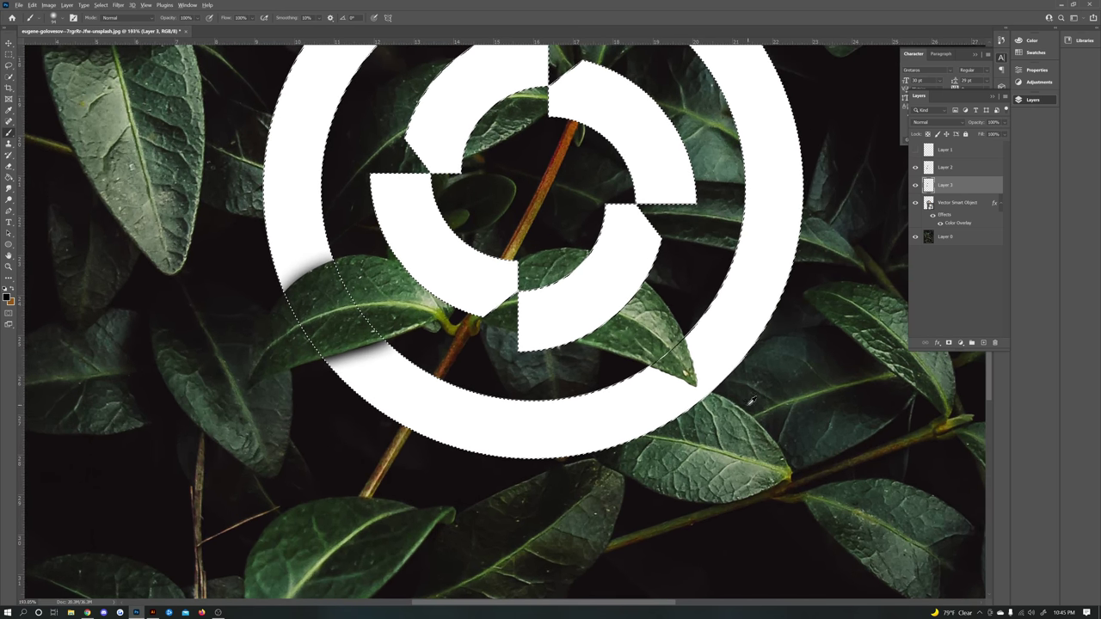
{"action": "scroll", "coordinate": [745, 396], "scroll_direction": "up", "scroll_amount": 4}
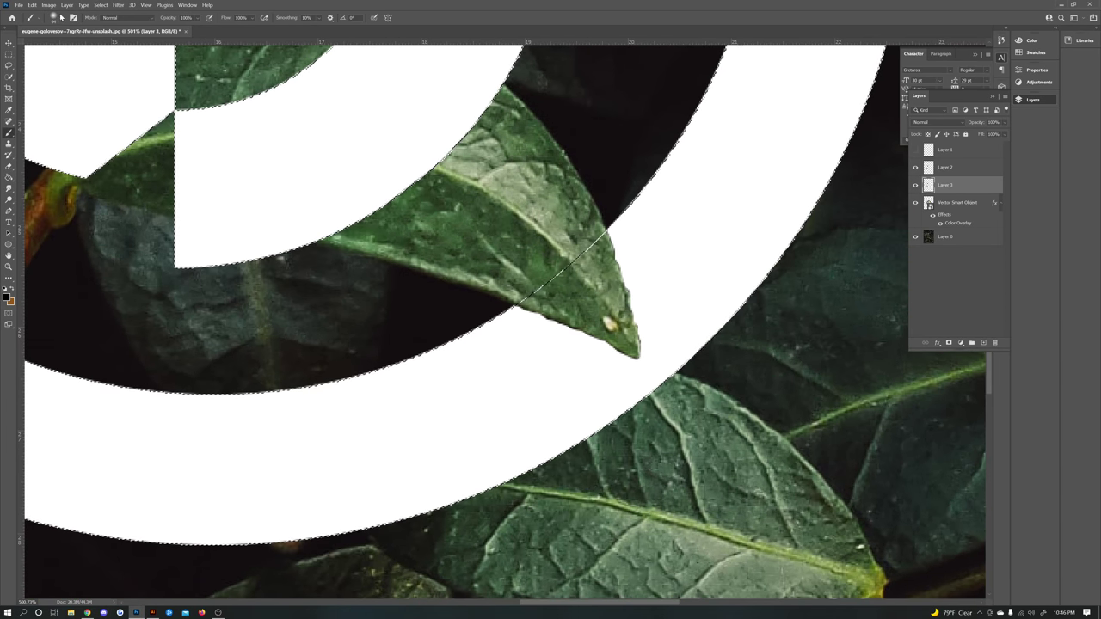
Step: Paint soft black shadows under the leaves crossing the ring's upper-left and lower-right areas
{"action": "right_click", "coordinate": [74, 99]}
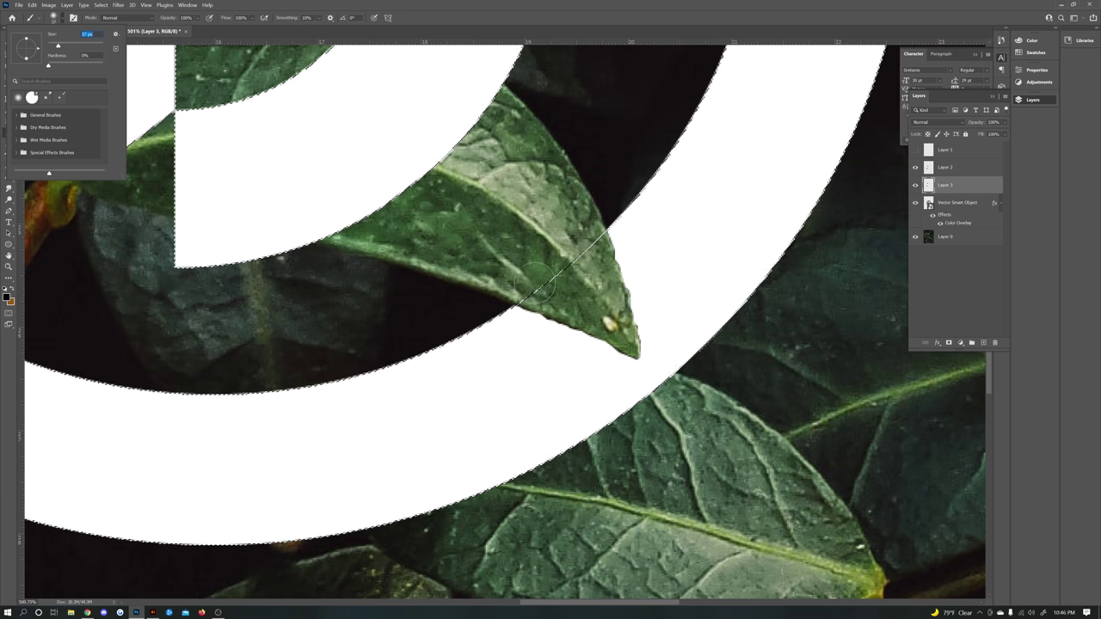
{"action": "key", "text": "Return"}
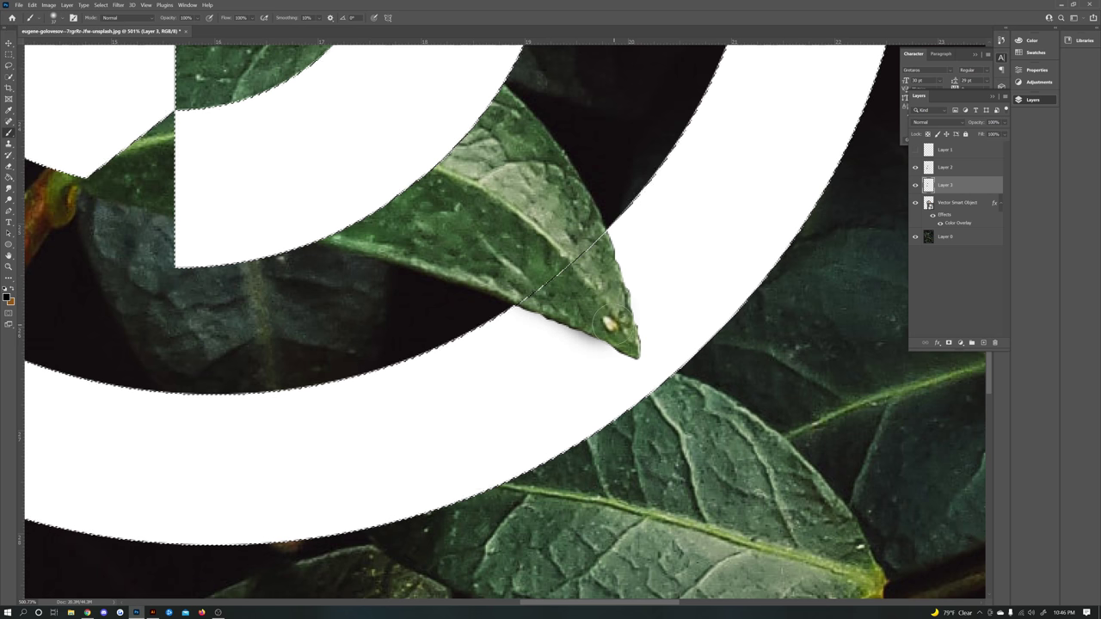
{"action": "mouse_move", "coordinate": [594, 322]}
{"action": "left_mouse_down"}
{"action": "mouse_move", "coordinate": [590, 237]}
{"action": "mouse_move", "coordinate": [592, 296]}
{"action": "left_mouse_up"}
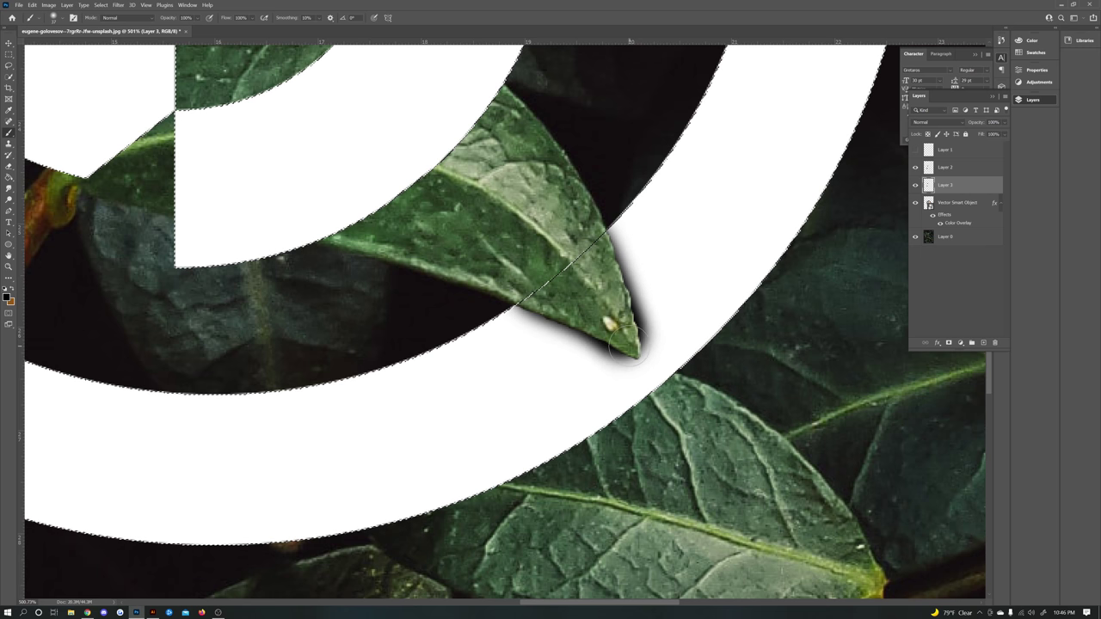
{"action": "left_click_drag", "start_coordinate": [626, 342], "coordinate": [600, 272]}
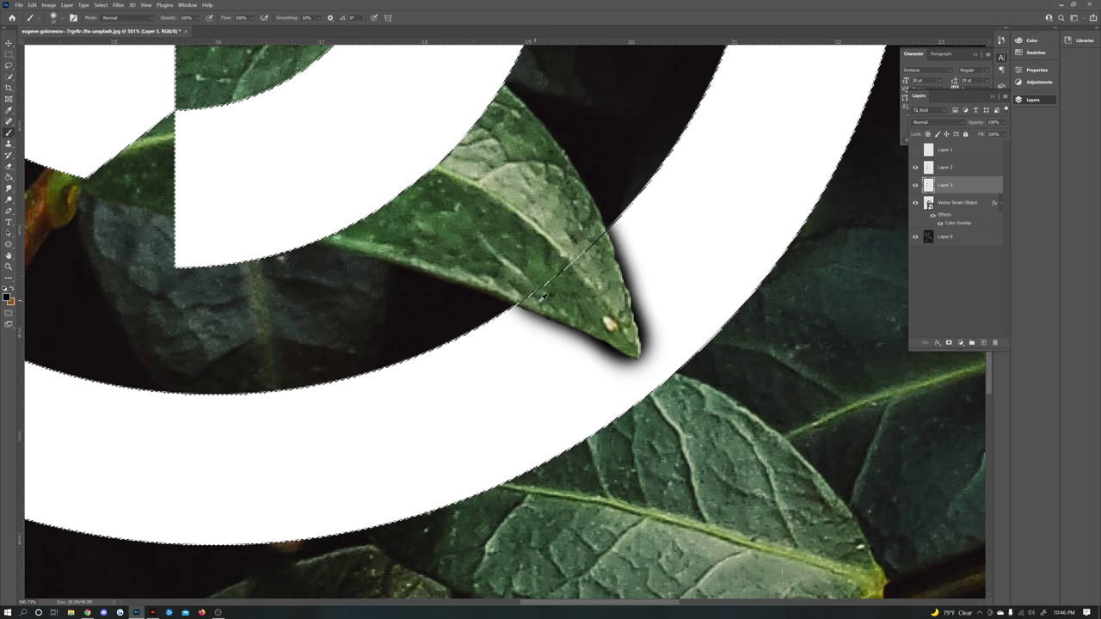
{"action": "scroll", "coordinate": [542, 297], "scroll_direction": "down", "scroll_amount": 5}
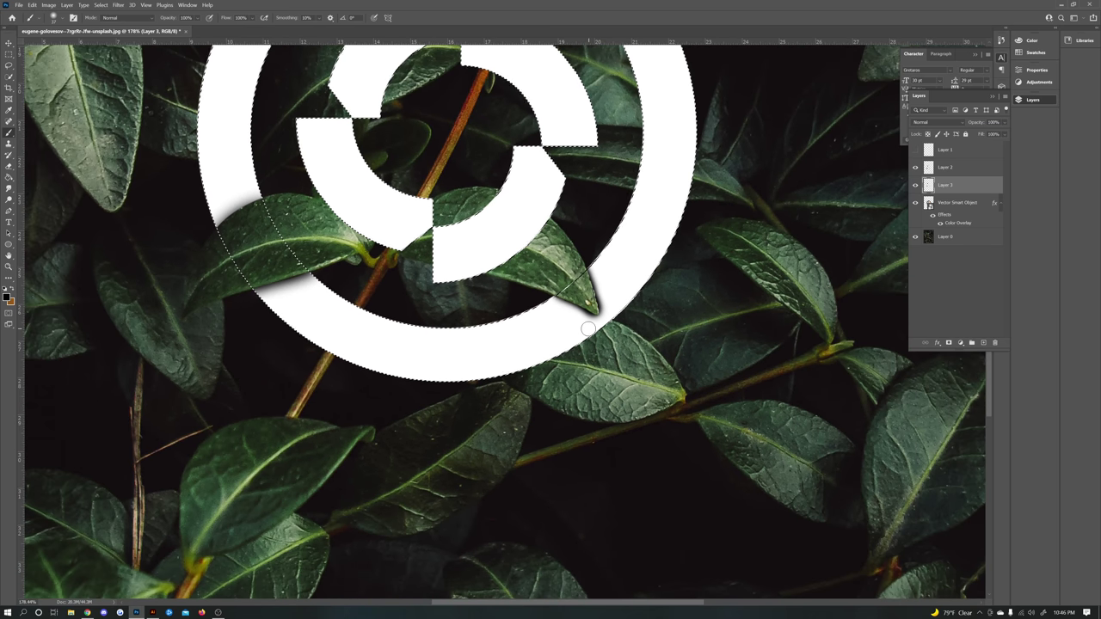
{"action": "scroll", "coordinate": [588, 329], "scroll_direction": "down", "scroll_amount": 2}
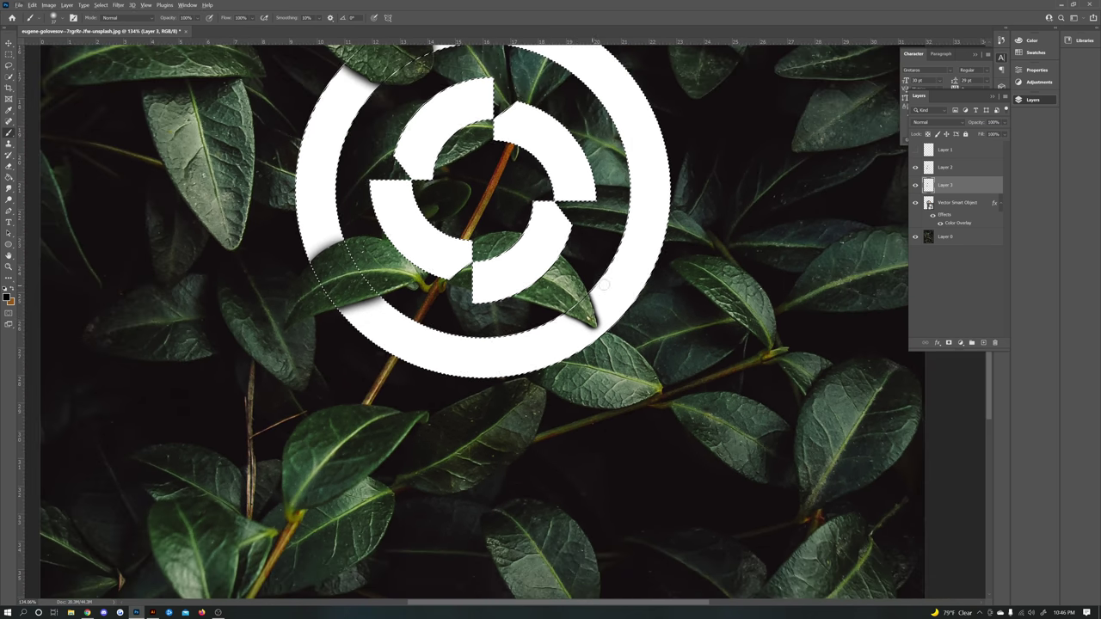
{"action": "scroll", "coordinate": [533, 355], "scroll_direction": "up", "scroll_amount": 2}
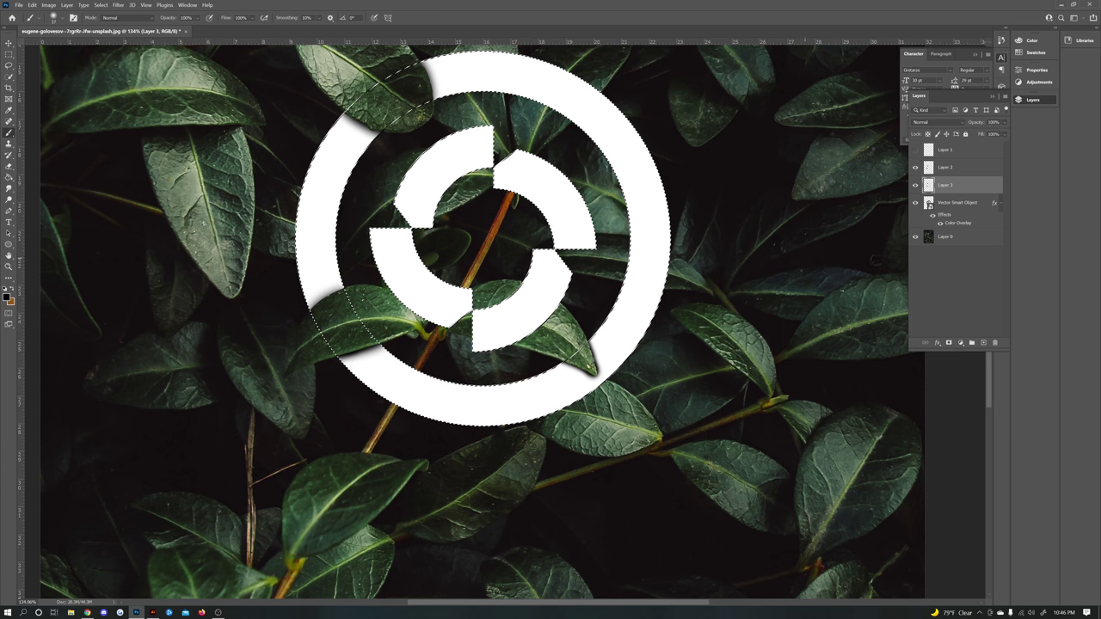
Step: Deselect, then toggle the shadow layer's visibility to compare before and after
{"action": "left_click", "coordinate": [9, 54]}
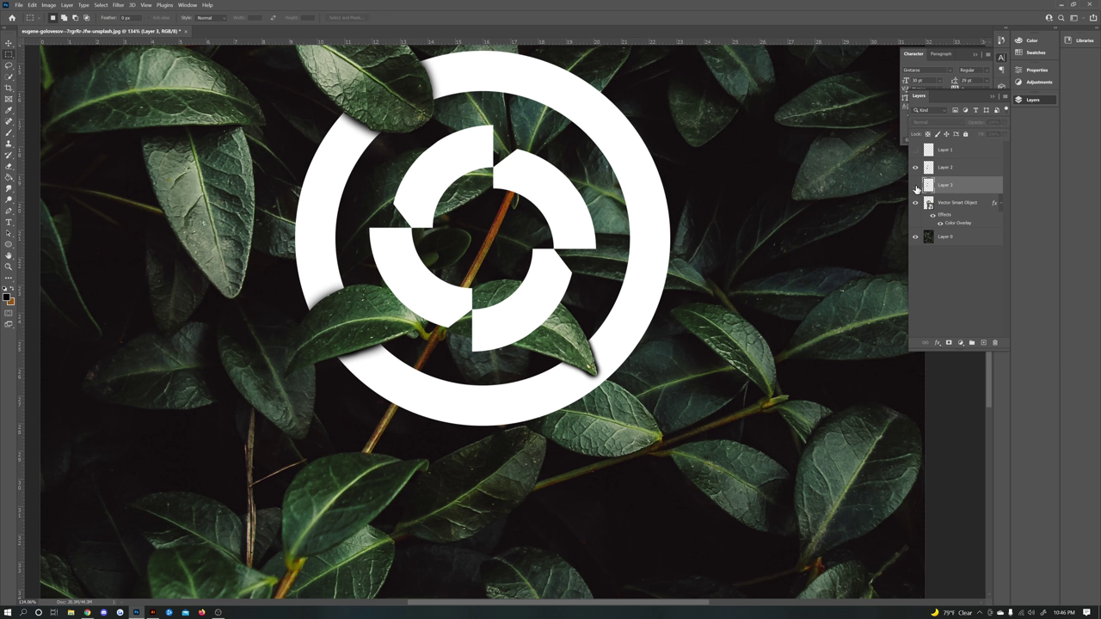
{"action": "left_click", "coordinate": [916, 186]}
{"action": "left_click", "coordinate": [915, 186]}
{"action": "left_click", "coordinate": [915, 186]}
{"action": "left_click", "coordinate": [915, 186]}
Step: Apply a 12.5-pixel Gaussian Blur to the shadow layer
{"action": "left_click", "coordinate": [48, 5]}
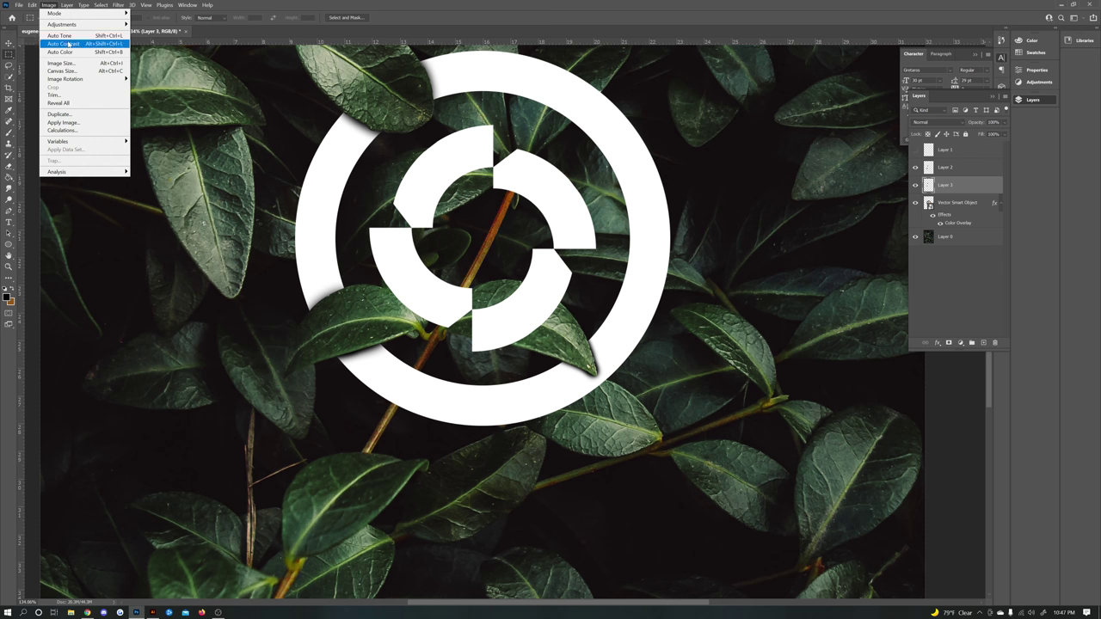
{"action": "mouse_move", "coordinate": [118, 7]}
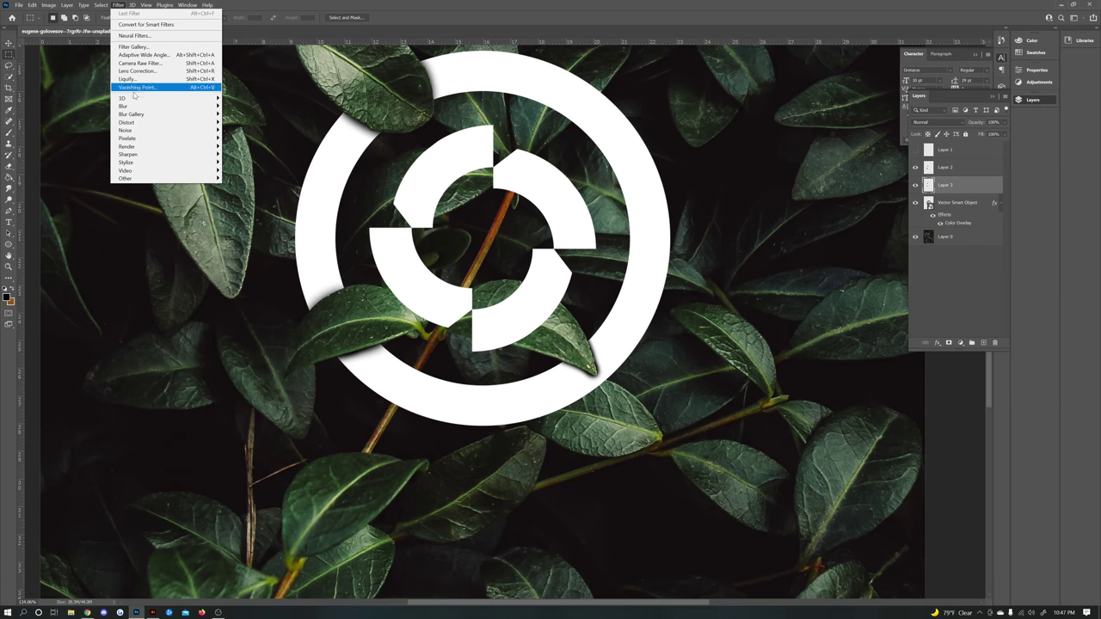
{"action": "mouse_move", "coordinate": [137, 106]}
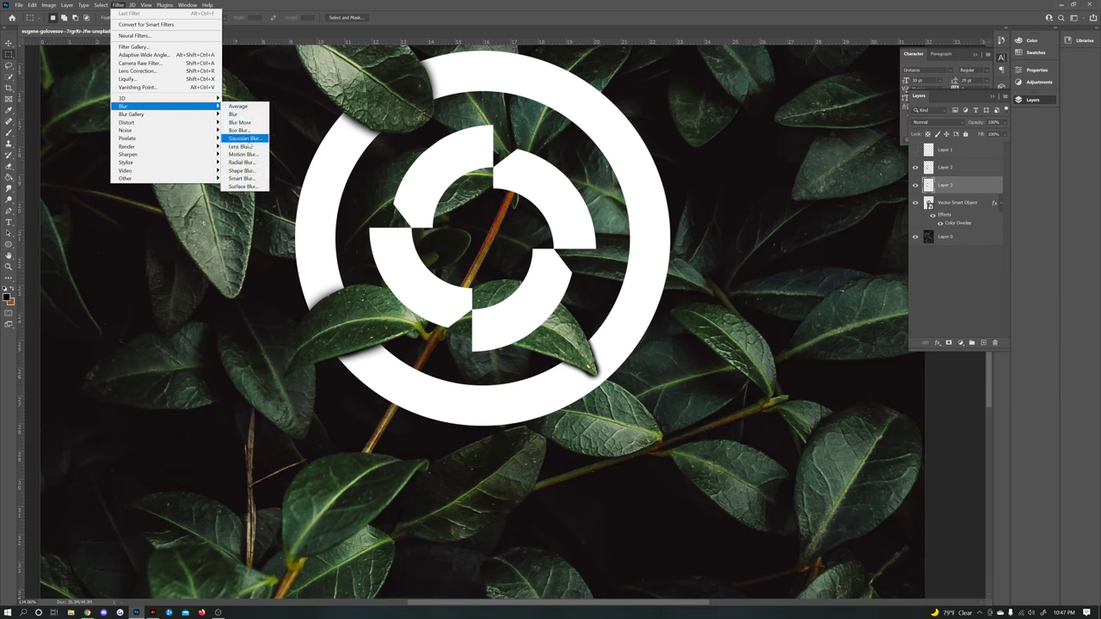
{"action": "left_click", "coordinate": [248, 138]}
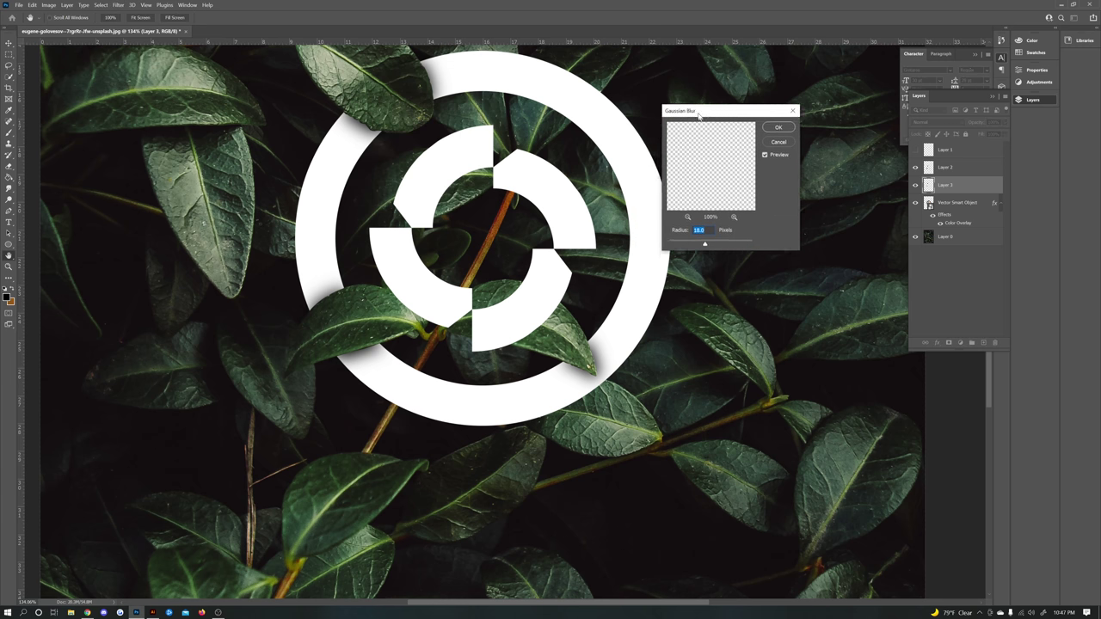
{"action": "left_click_drag", "start_coordinate": [700, 234], "coordinate": [700, 235]}
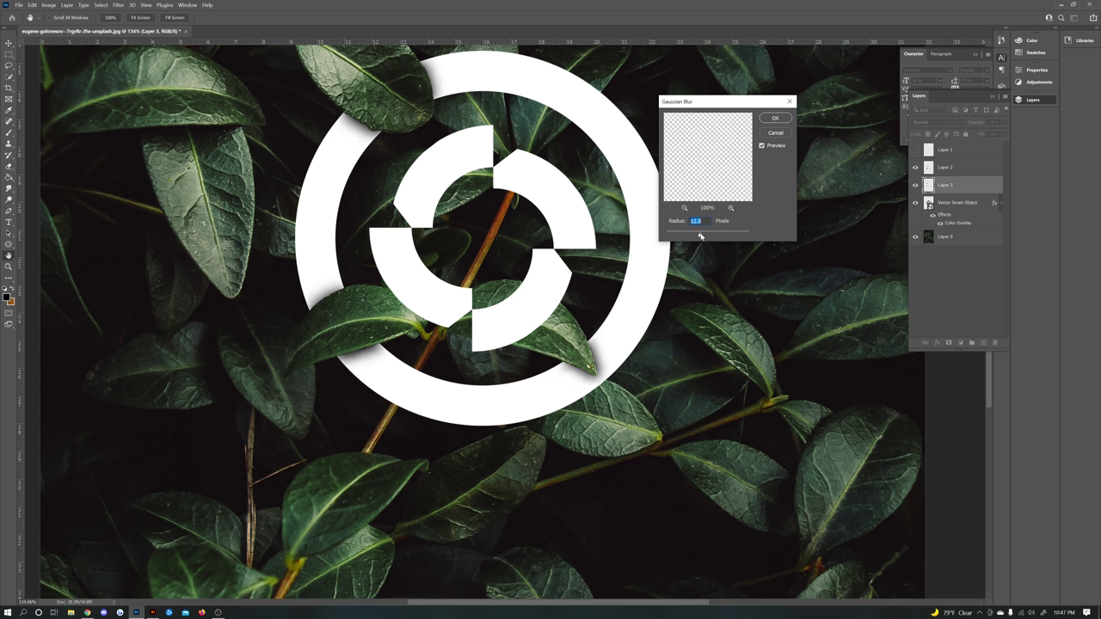
{"action": "left_click", "coordinate": [762, 146]}
{"action": "left_click", "coordinate": [761, 146]}
{"action": "left_click", "coordinate": [771, 122]}
Step: Fit the image on screen and set Layer 3's opacity to 77%
{"action": "key", "text": "m"}
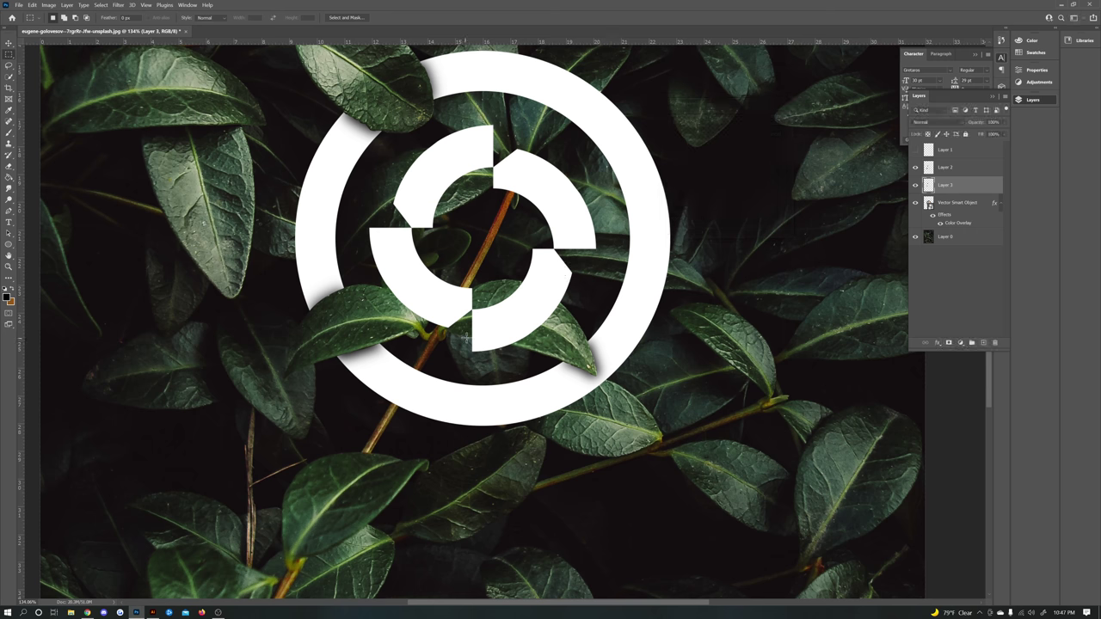
{"action": "key", "text": "ctrl+0"}
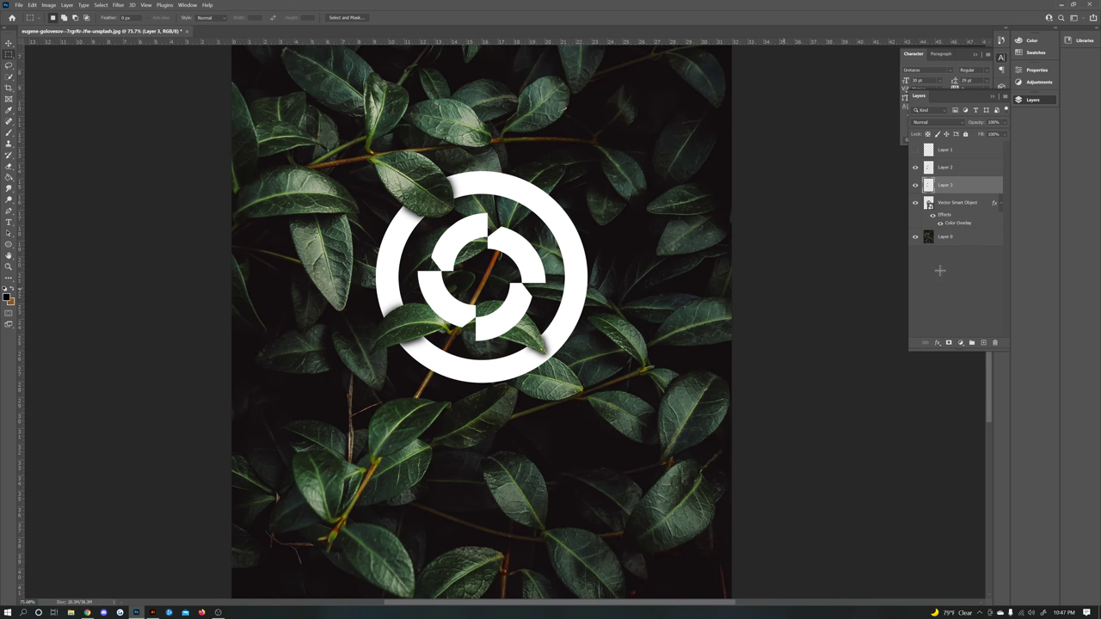
{"action": "left_click", "coordinate": [1002, 123]}
{"action": "left_click_drag", "start_coordinate": [1003, 133], "coordinate": [996, 135]}
{"action": "left_click_drag", "start_coordinate": [995, 134], "coordinate": [995, 134]}
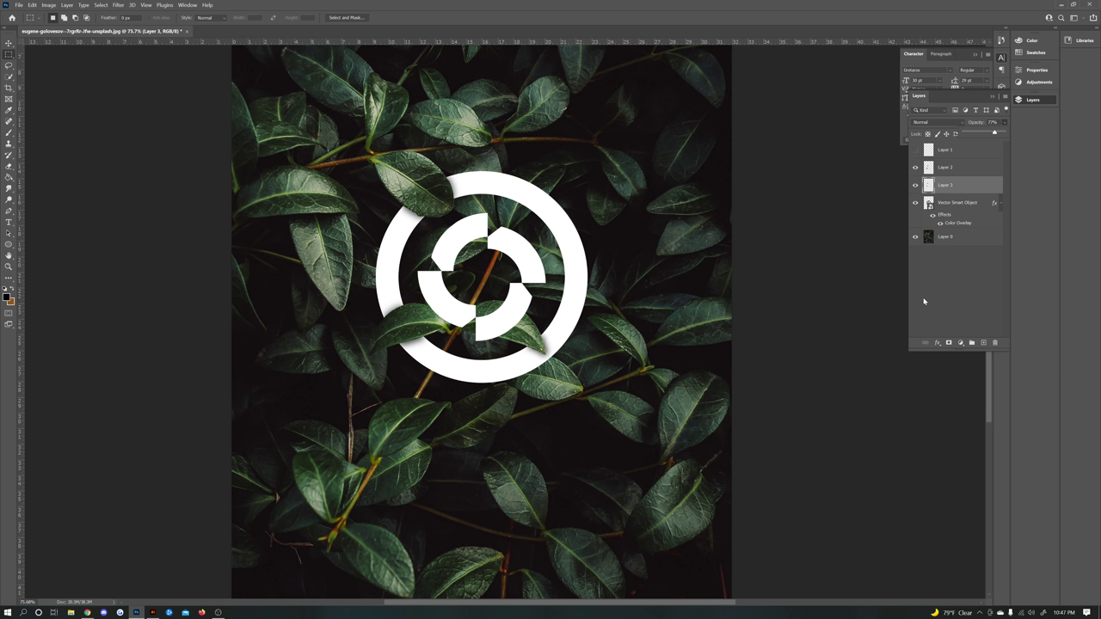
Step: Select all five layers, merge them into Layer 1, and duplicate it as Layer 1 copy
{"action": "left_click", "coordinate": [796, 318]}
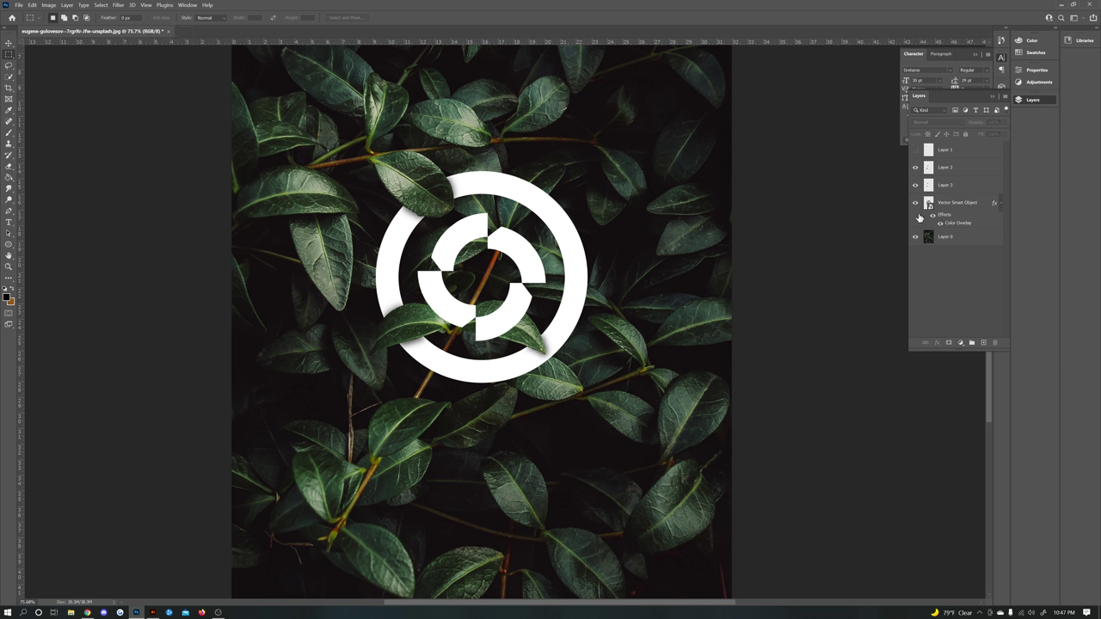
{"action": "left_click", "coordinate": [956, 154]}
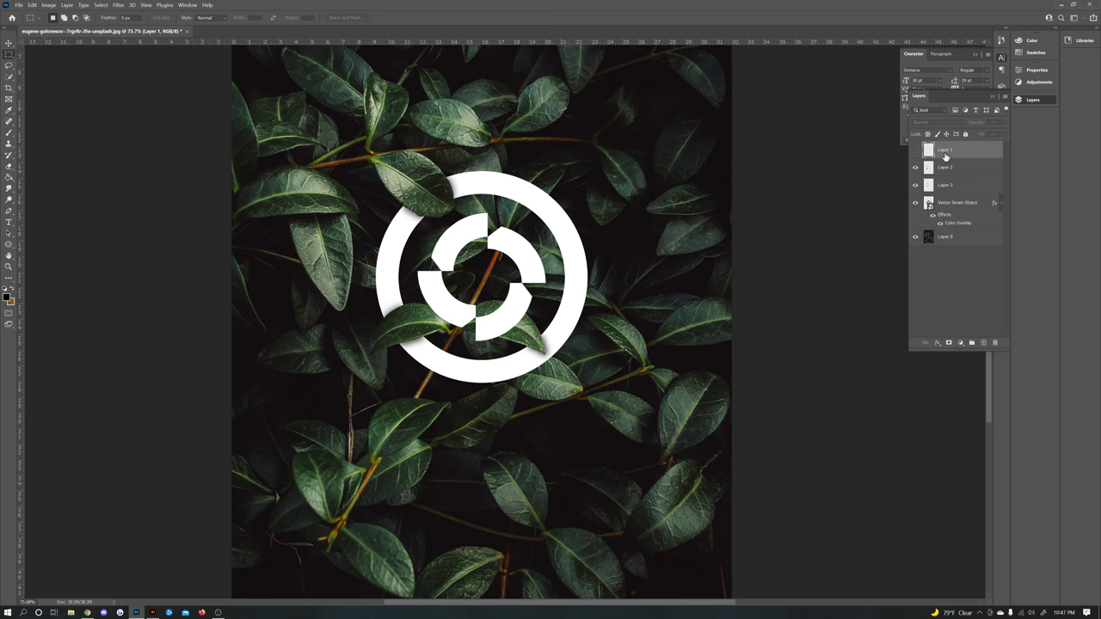
{"action": "left_click", "coordinate": [967, 241], "text": "ctrl"}
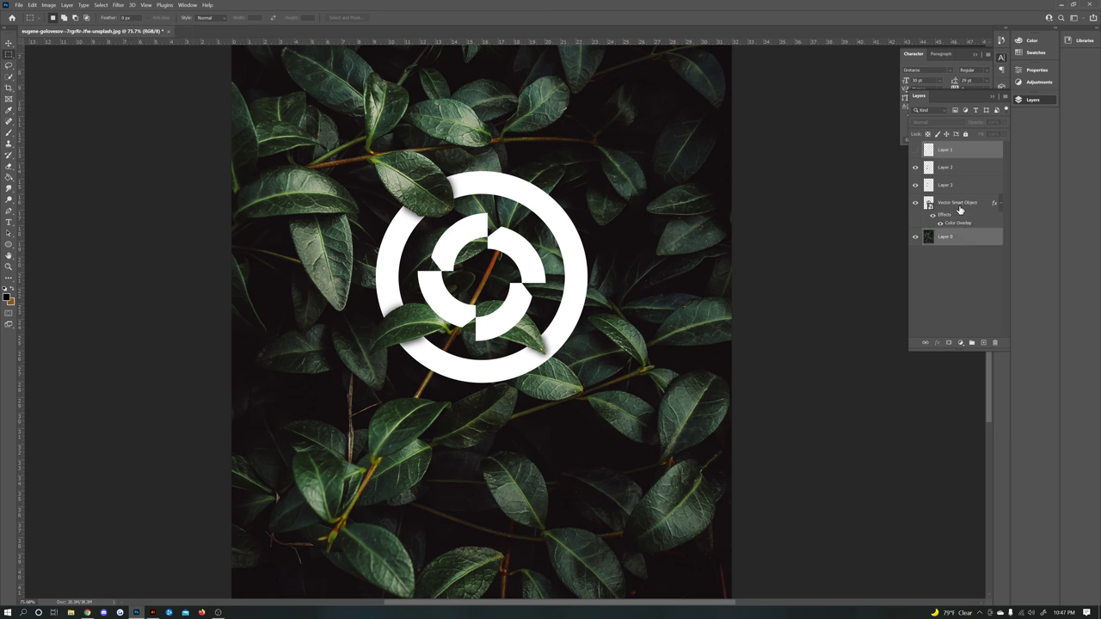
{"action": "left_click", "coordinate": [955, 170], "text": "ctrl"}
{"action": "left_click", "coordinate": [953, 185], "text": "ctrl"}
{"action": "left_click", "coordinate": [959, 203], "text": "ctrl"}
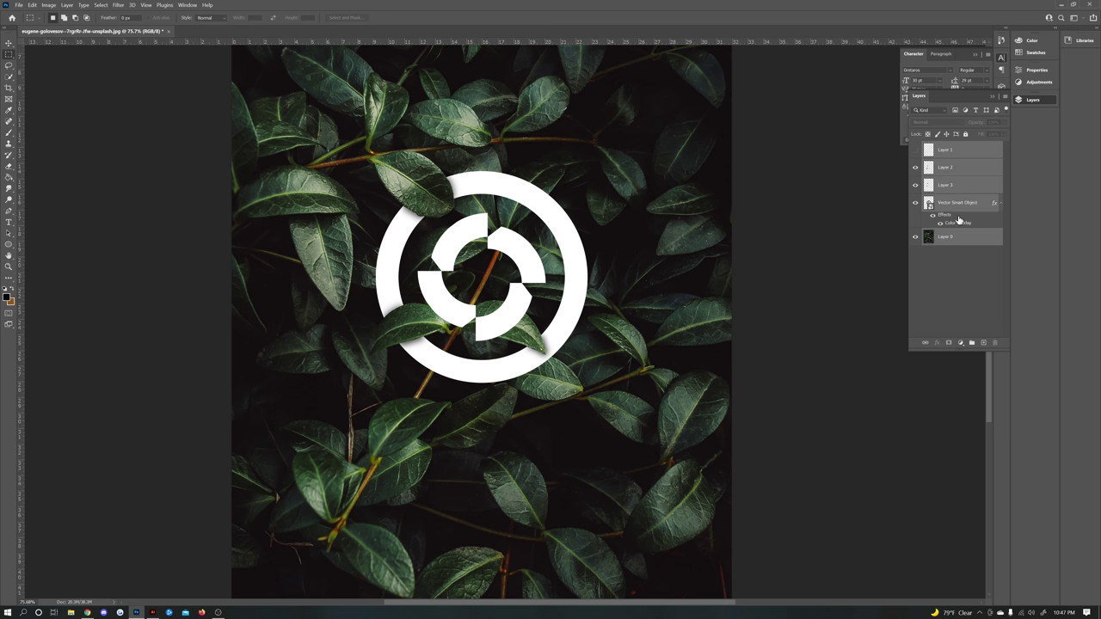
{"action": "right_click", "coordinate": [963, 204]}
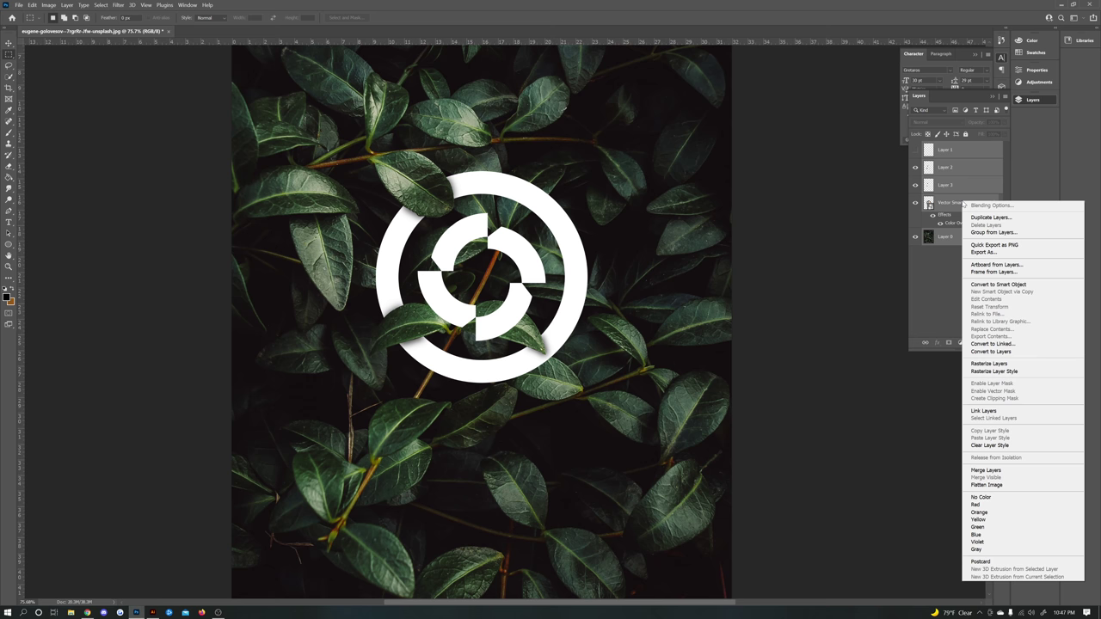
{"action": "left_click", "coordinate": [988, 470]}
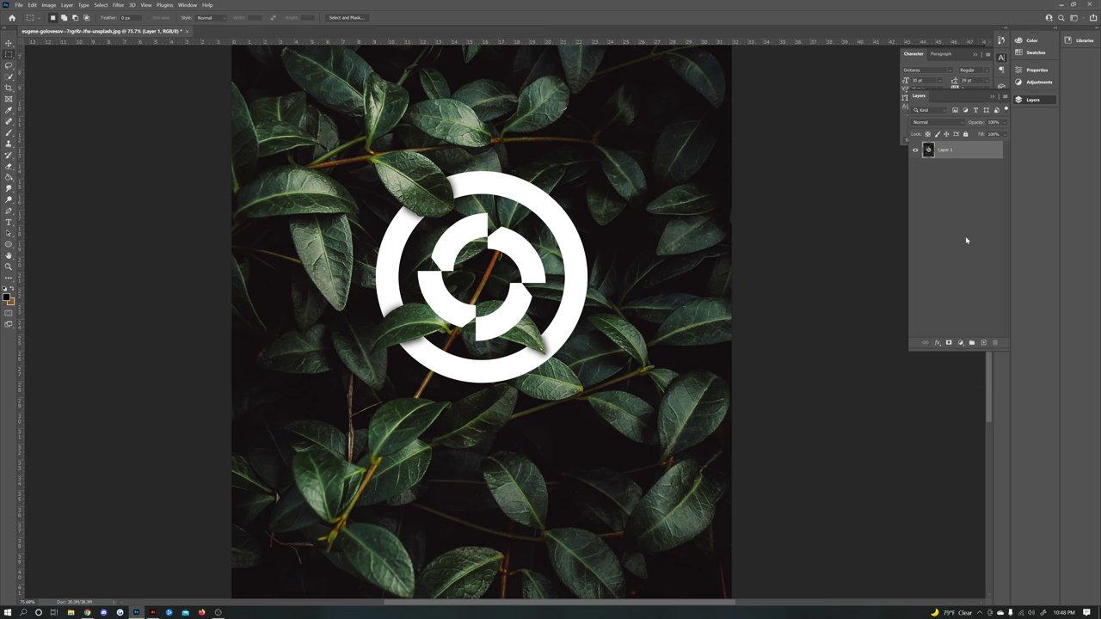
{"action": "key", "text": "ctrl+j"}
Step: Add Uniform, Monochromatic noise at 5.82% to Layer 1 copy via Filter > Noise > Add Noise
{"action": "left_click", "coordinate": [118, 5]}
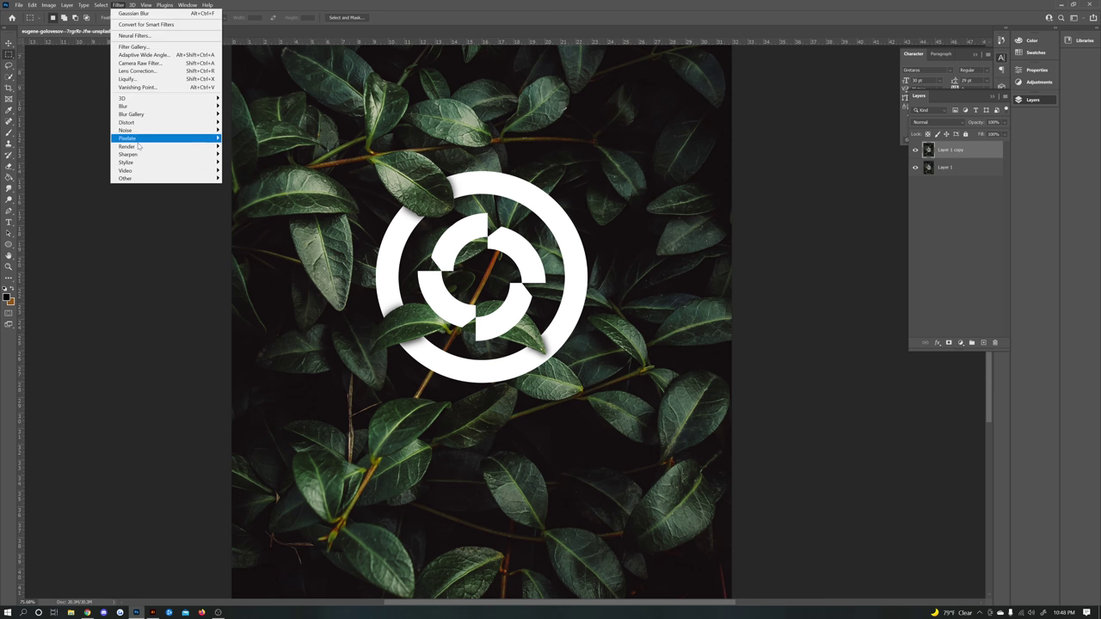
{"action": "mouse_move", "coordinate": [166, 164]}
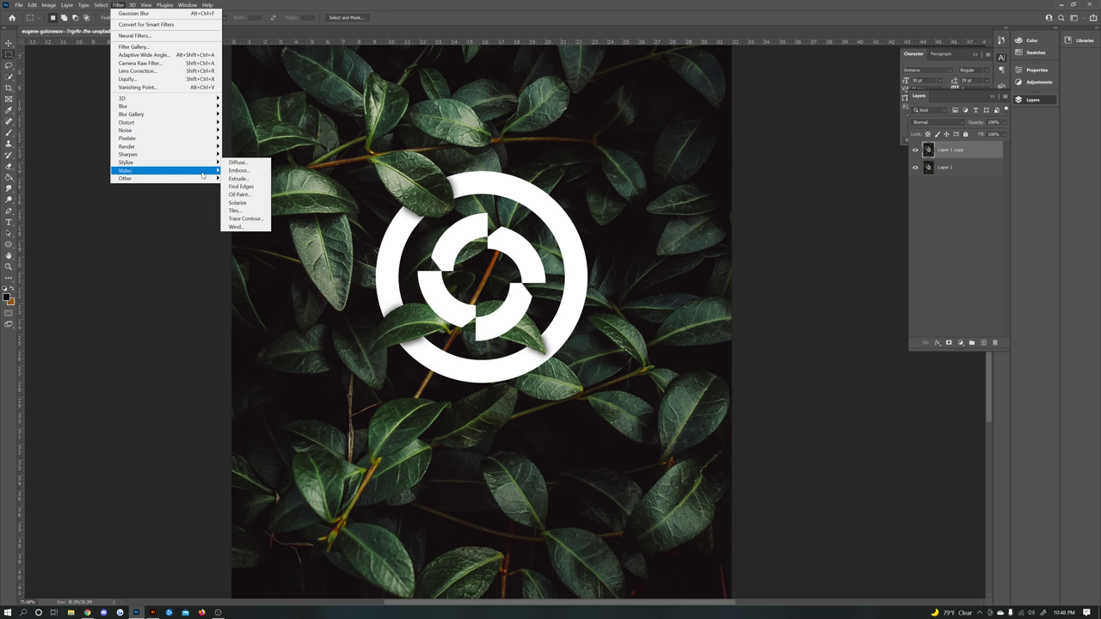
{"action": "mouse_move", "coordinate": [159, 132]}
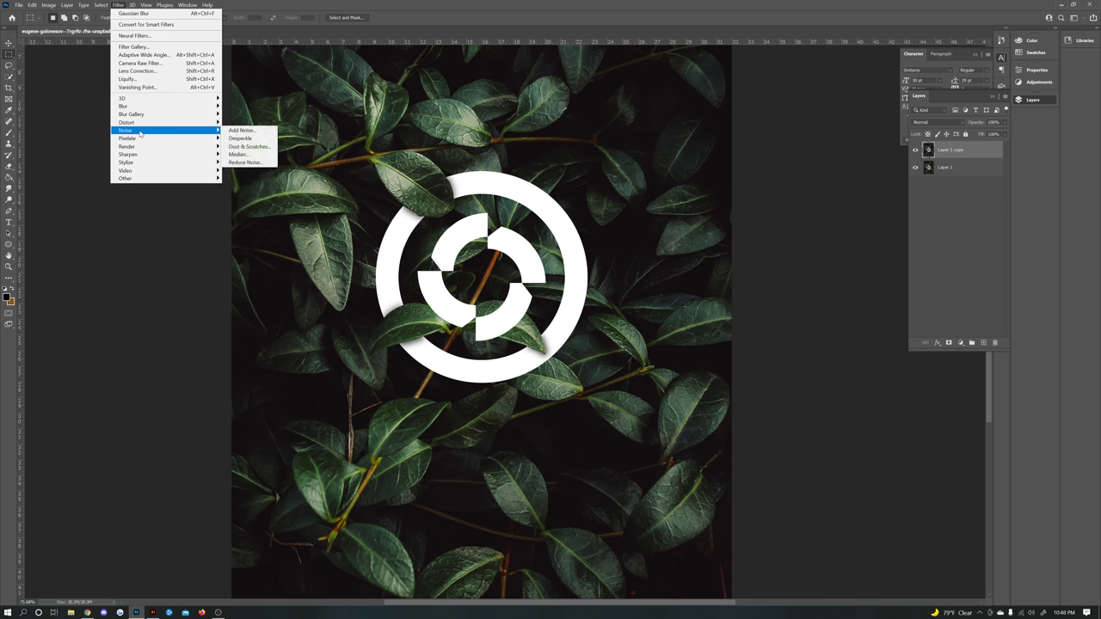
{"action": "left_click", "coordinate": [243, 130]}
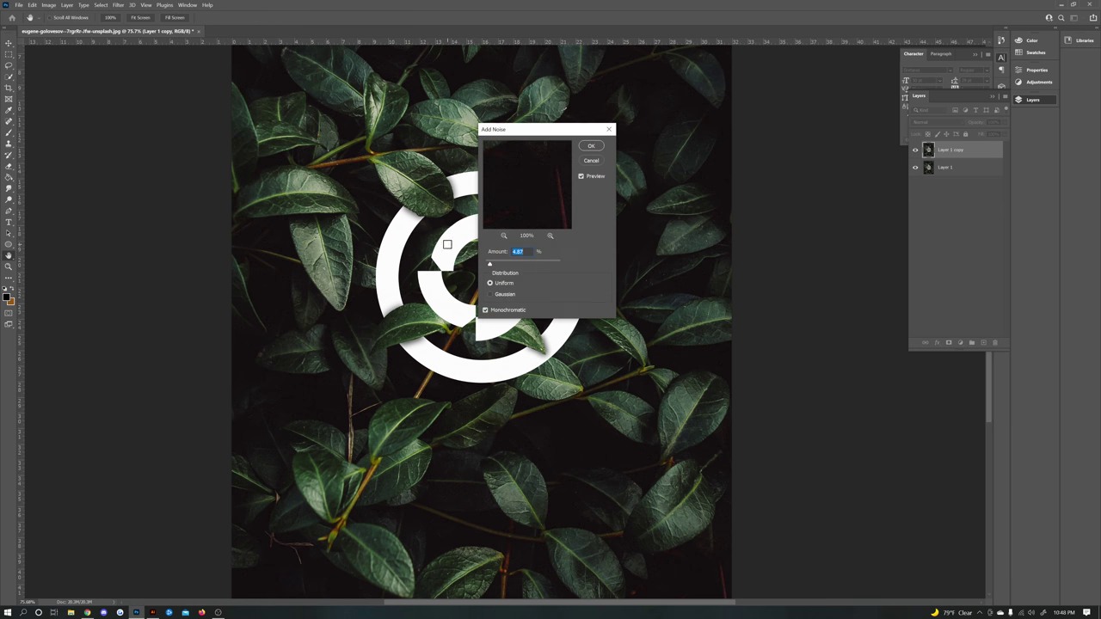
{"action": "left_click_drag", "start_coordinate": [522, 133], "coordinate": [719, 146]}
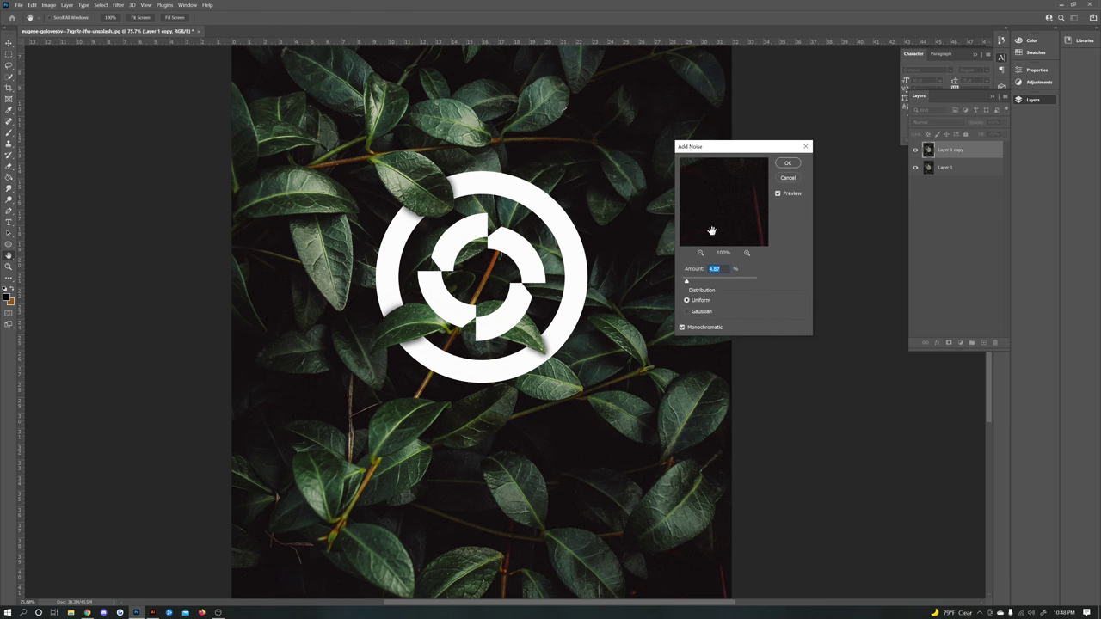
{"action": "mouse_move", "coordinate": [711, 233]}
{"action": "left_mouse_down"}
{"action": "mouse_move", "coordinate": [718, 211]}
{"action": "mouse_move", "coordinate": [721, 231]}
{"action": "left_mouse_up"}
{"action": "left_click_drag", "start_coordinate": [686, 281], "coordinate": [691, 283]}
{"action": "left_click", "coordinate": [687, 312]}
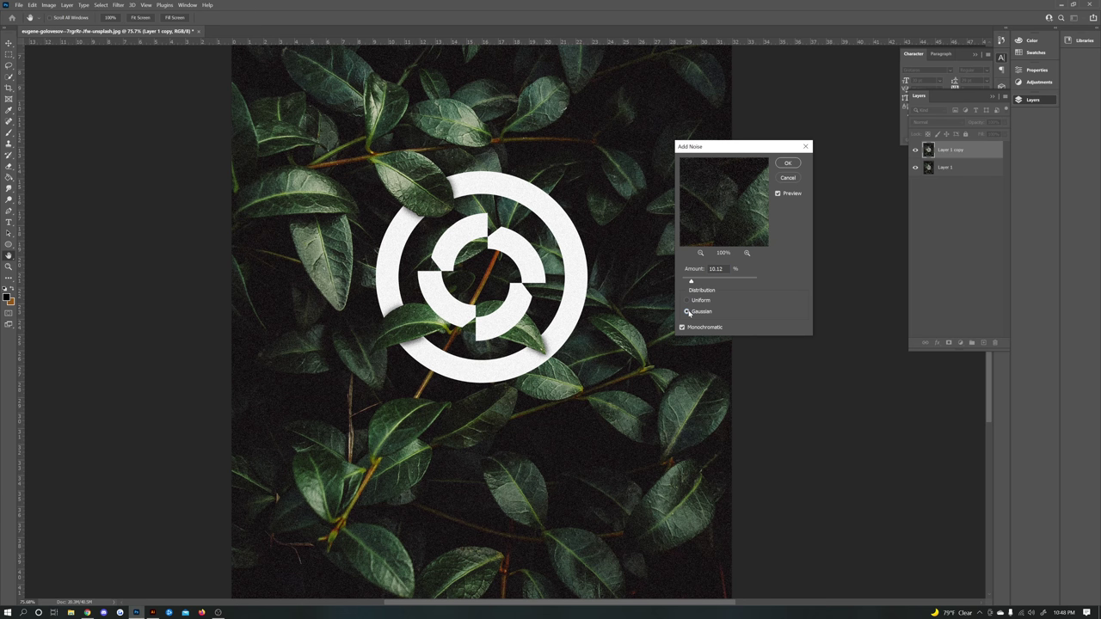
{"action": "left_click", "coordinate": [686, 300]}
{"action": "left_click_drag", "start_coordinate": [689, 281], "coordinate": [688, 282]}
{"action": "left_click", "coordinate": [682, 328]}
{"action": "left_click", "coordinate": [788, 164]}
{"action": "key", "text": "z"}
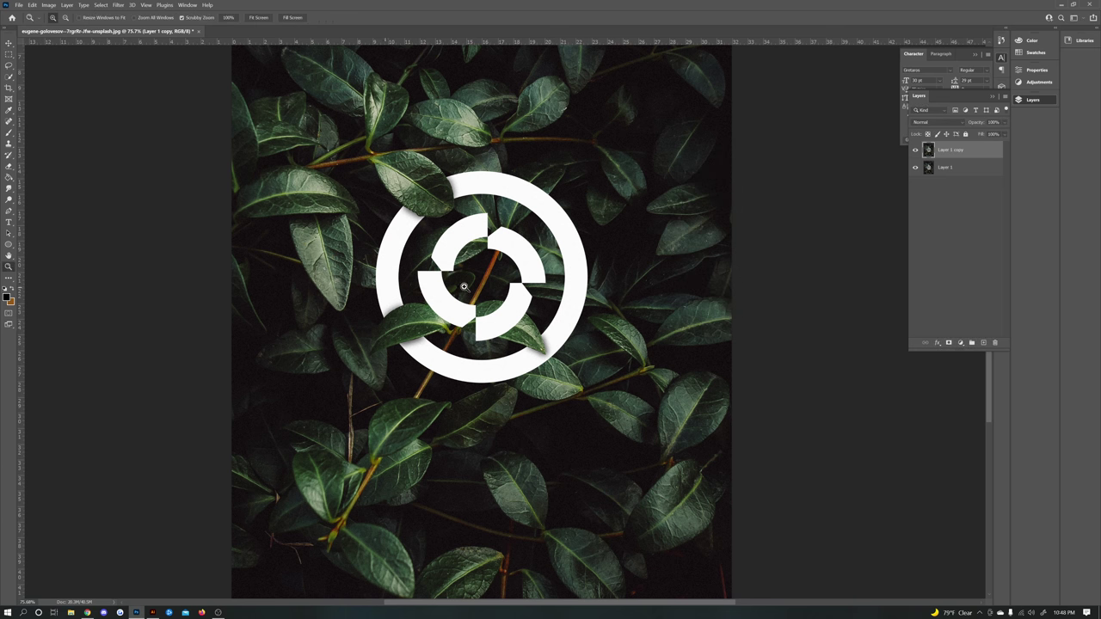
{"action": "left_click_drag", "start_coordinate": [464, 287], "coordinate": [328, 271]}
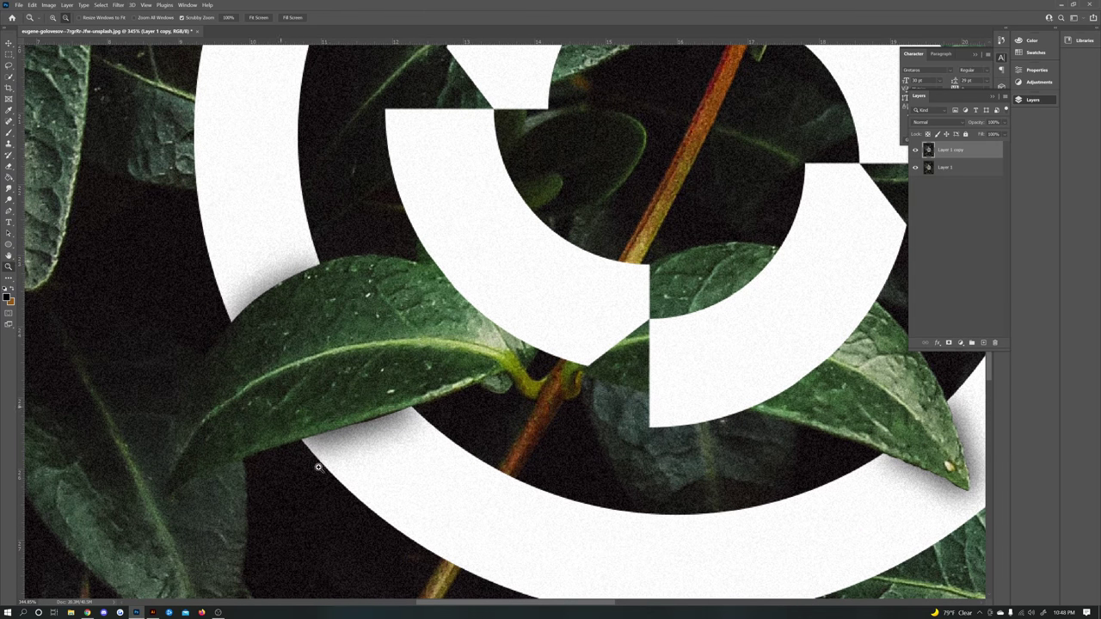
{"action": "key", "text": "alt"}
{"action": "left_click_drag", "start_coordinate": [405, 380], "coordinate": [418, 378]}
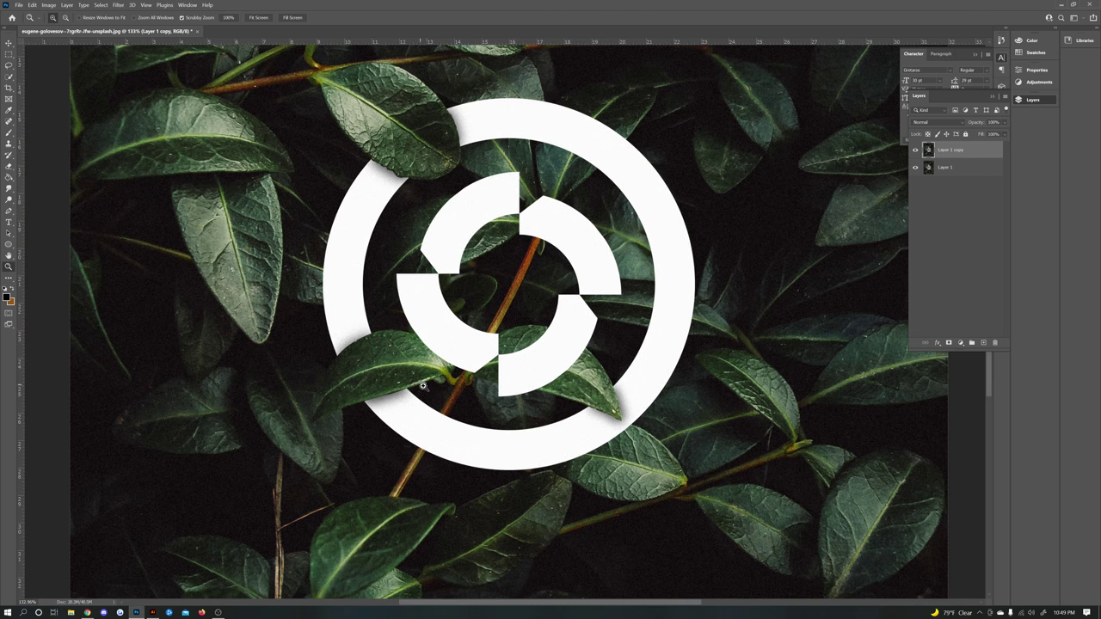
{"action": "left_click_drag", "start_coordinate": [510, 340], "coordinate": [529, 320]}
{"action": "right_click", "coordinate": [528, 359]}
{"action": "left_click", "coordinate": [549, 364]}
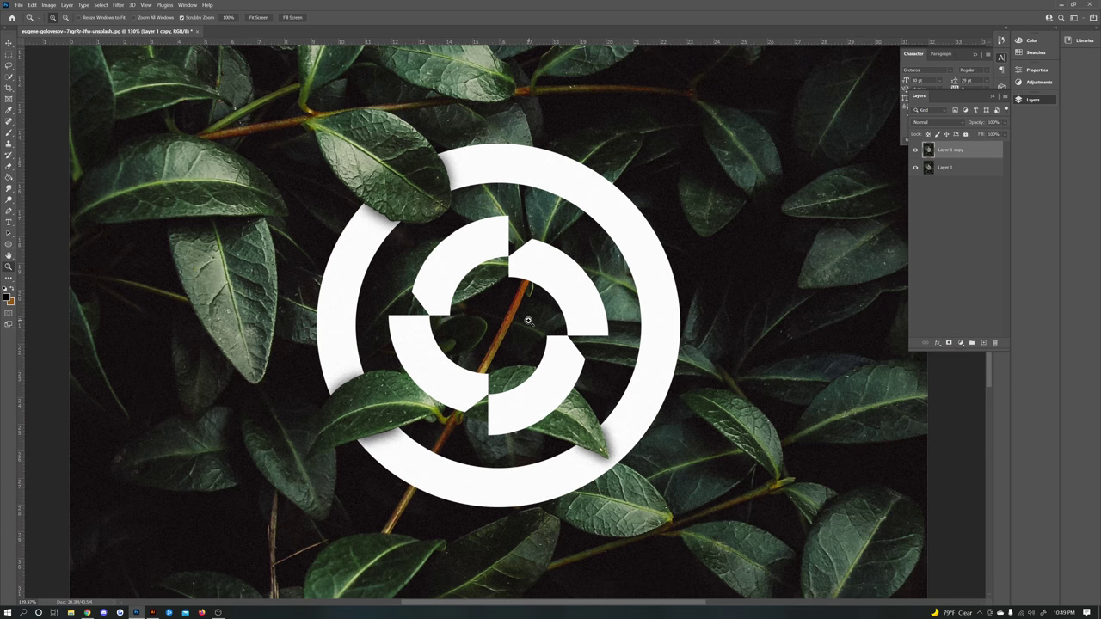